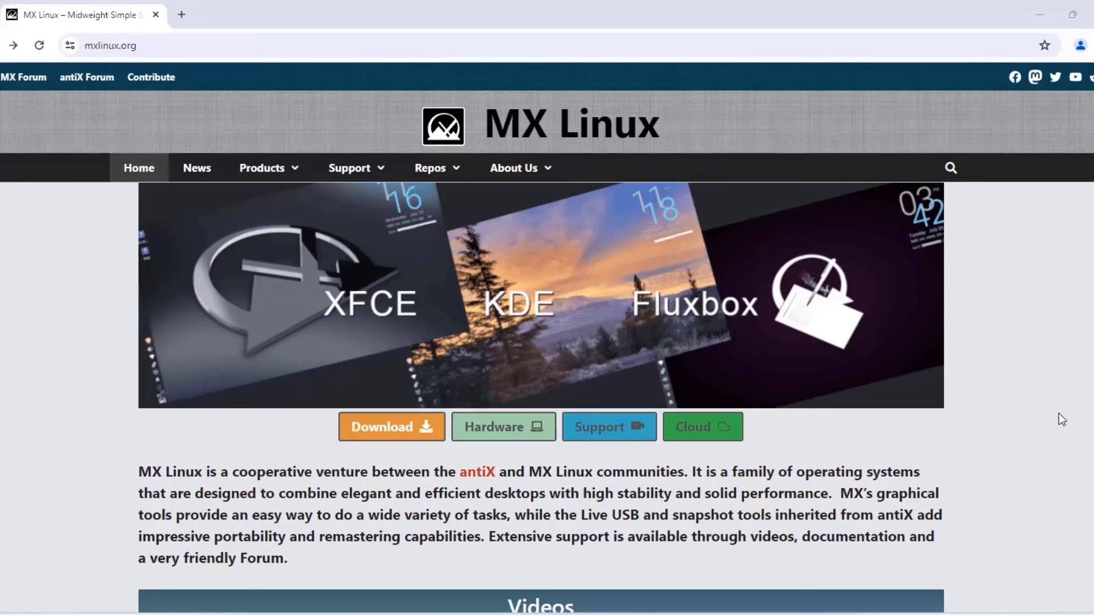
# Go to the mxlinux.org Download Links page and scroll to the MX-23.3 KDE edition
pyautogui.hotkey('alt', 'Right')
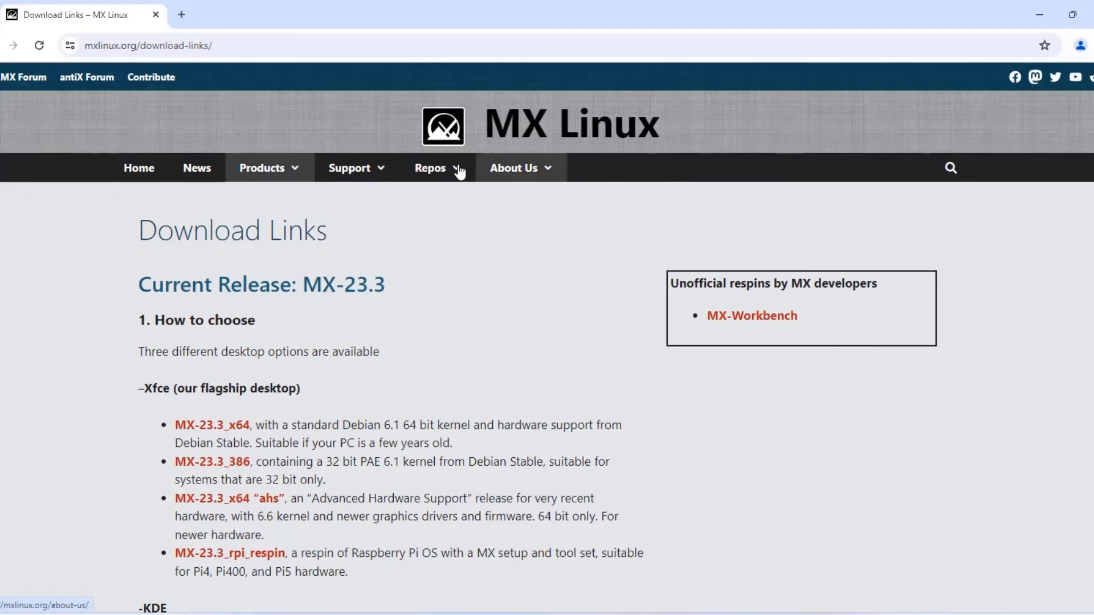
pyautogui.scroll(-3, 430, 319)
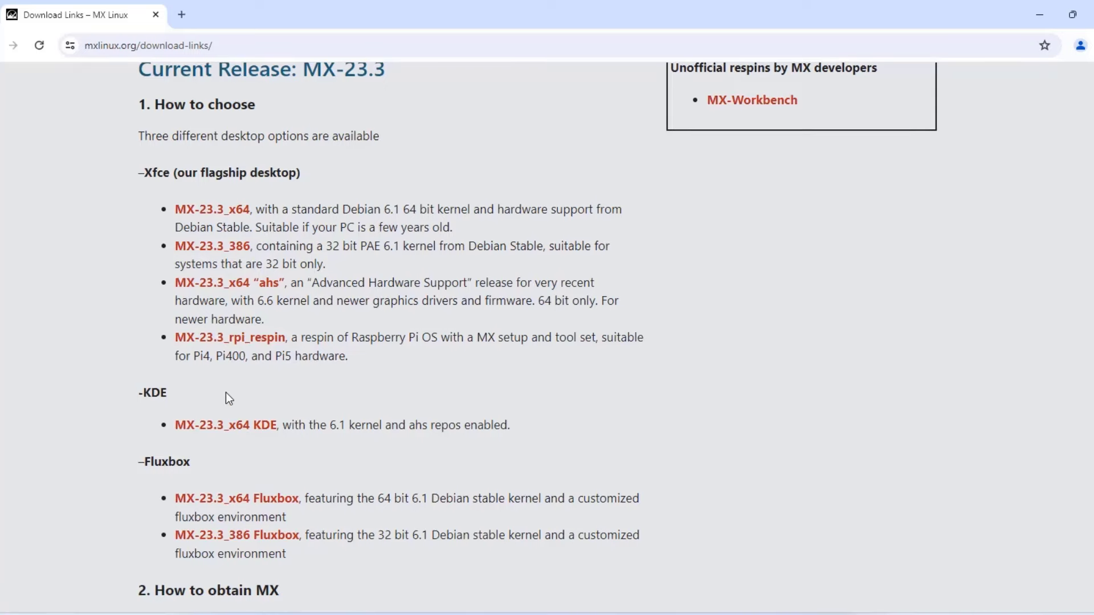
pyautogui.scroll(1, 226, 399)
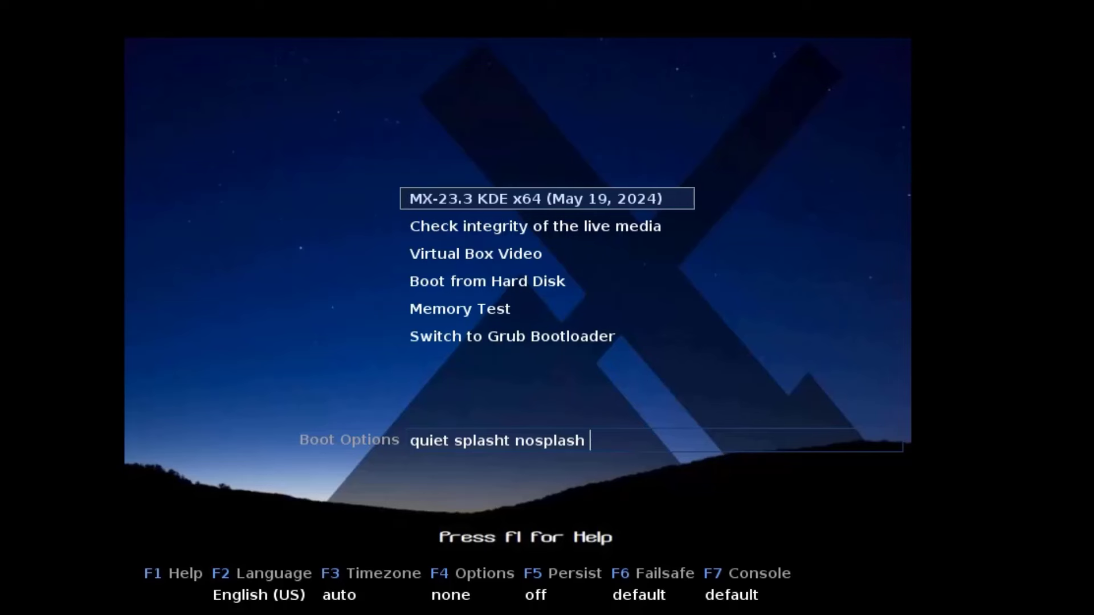
# Boot the MX-23.3 KDE live system and check its version details in MX Welcome's About page
pyautogui.press('Return')
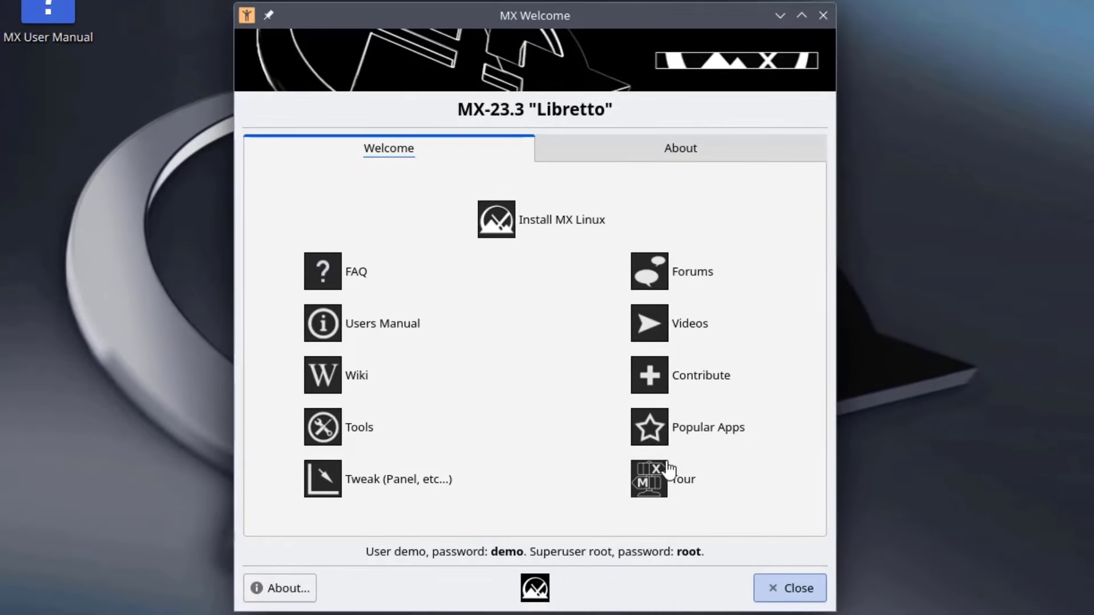
pyautogui.click(676, 151)
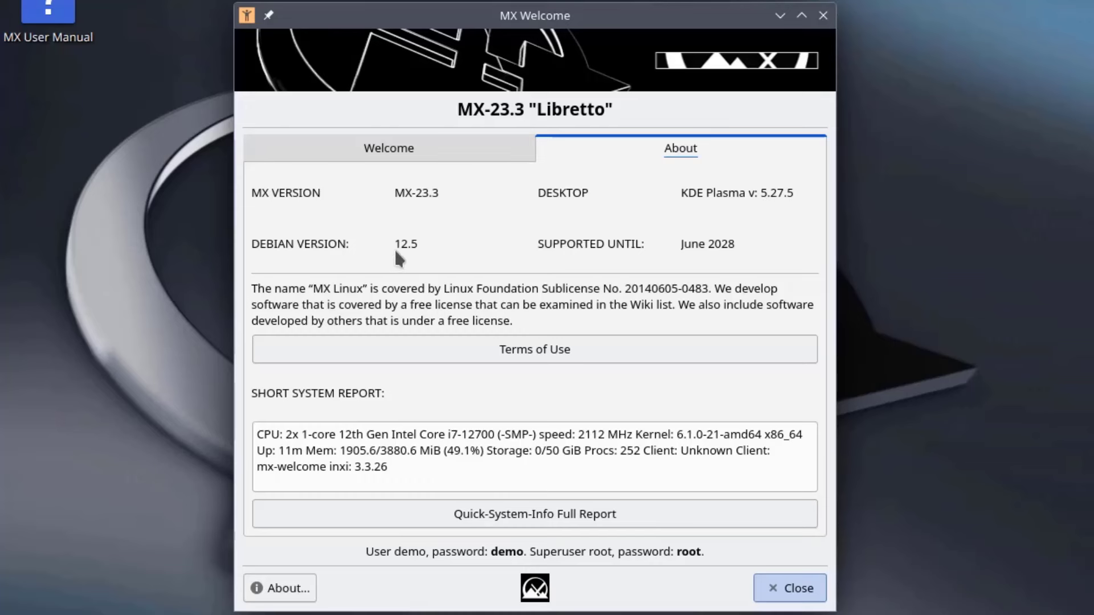
pyautogui.hotkey('ctrl', 'Tab')
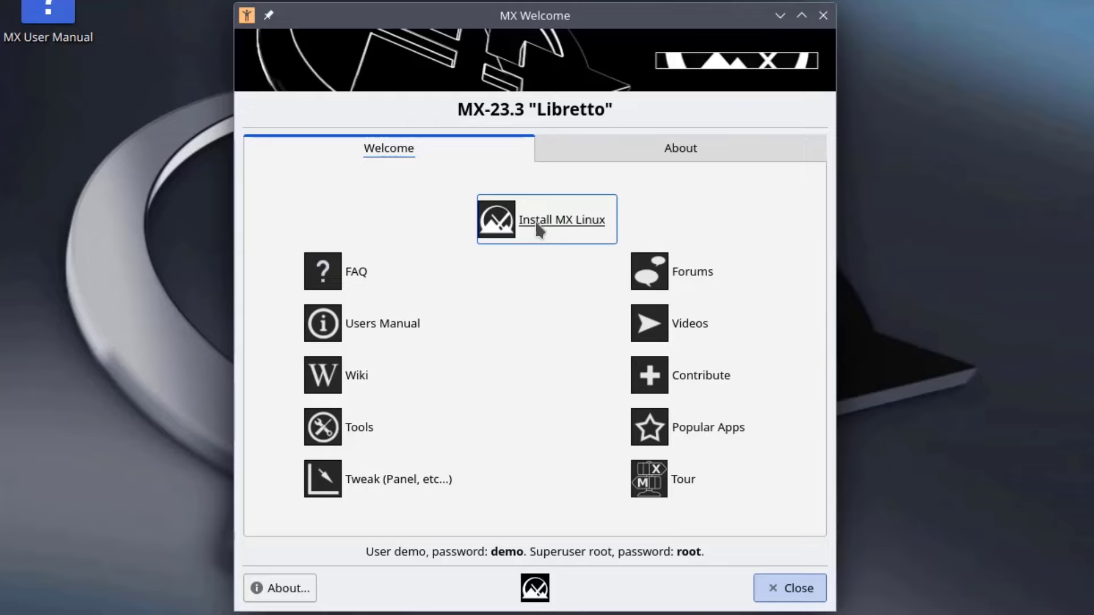
# Start the MX Linux installer, skip the media check, and keep the default US keyboard settings
pyautogui.click(539, 228)
pyautogui.press('Escape')
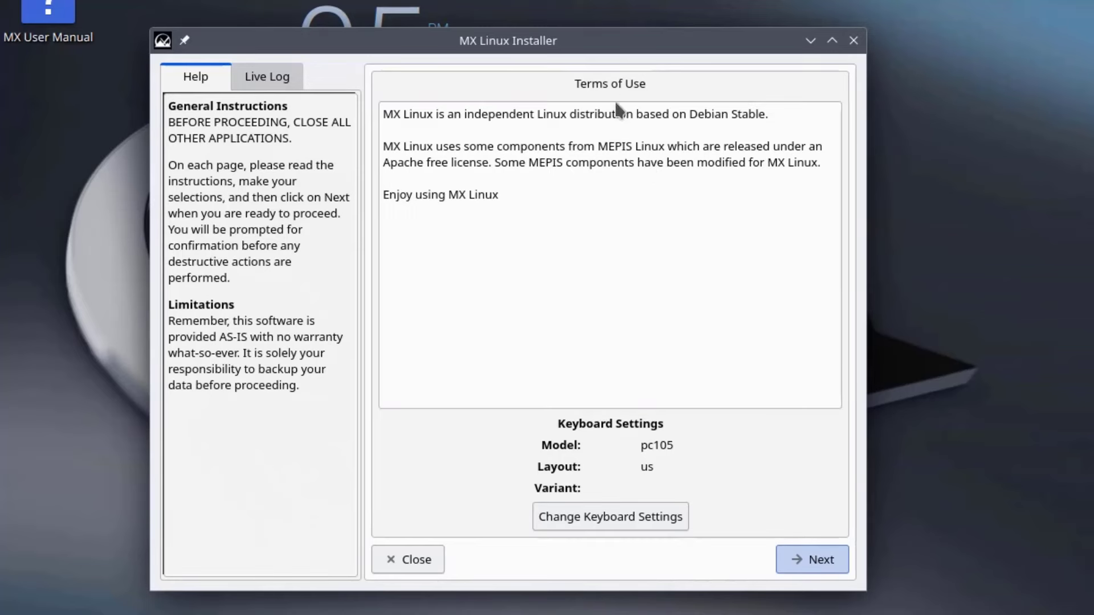
pyautogui.click(584, 524)
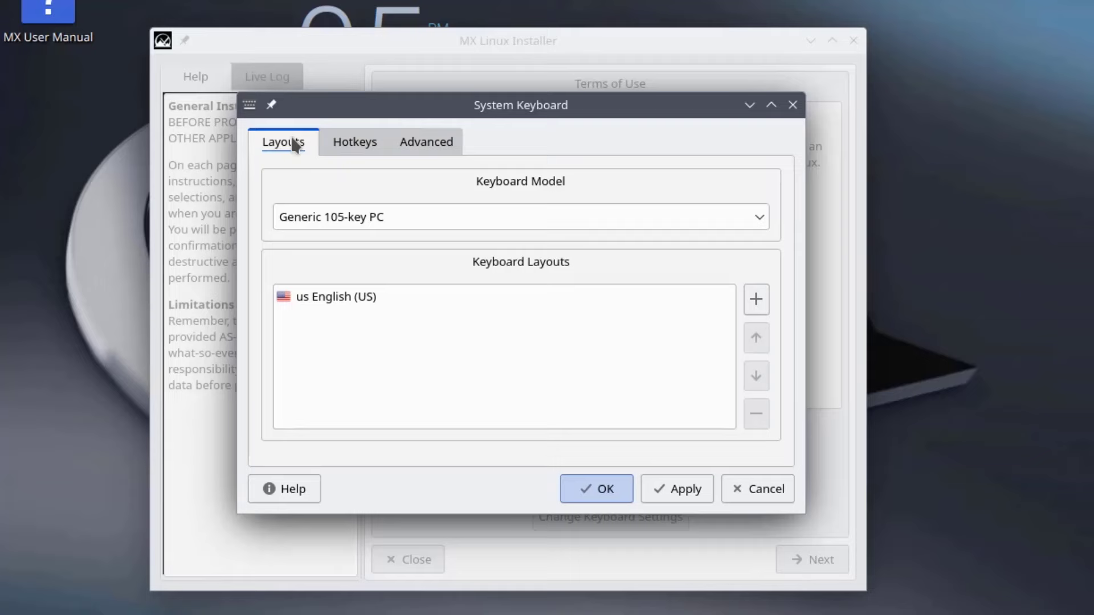
pyautogui.click(342, 144)
pyautogui.click(422, 143)
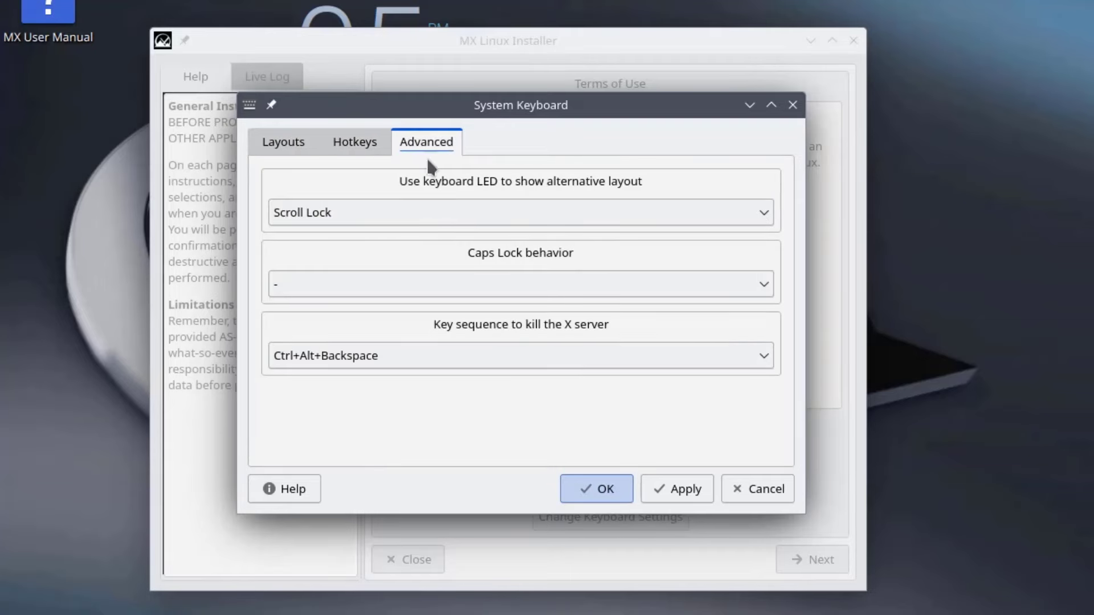
pyautogui.hotkey('ctrl', 'Tab')
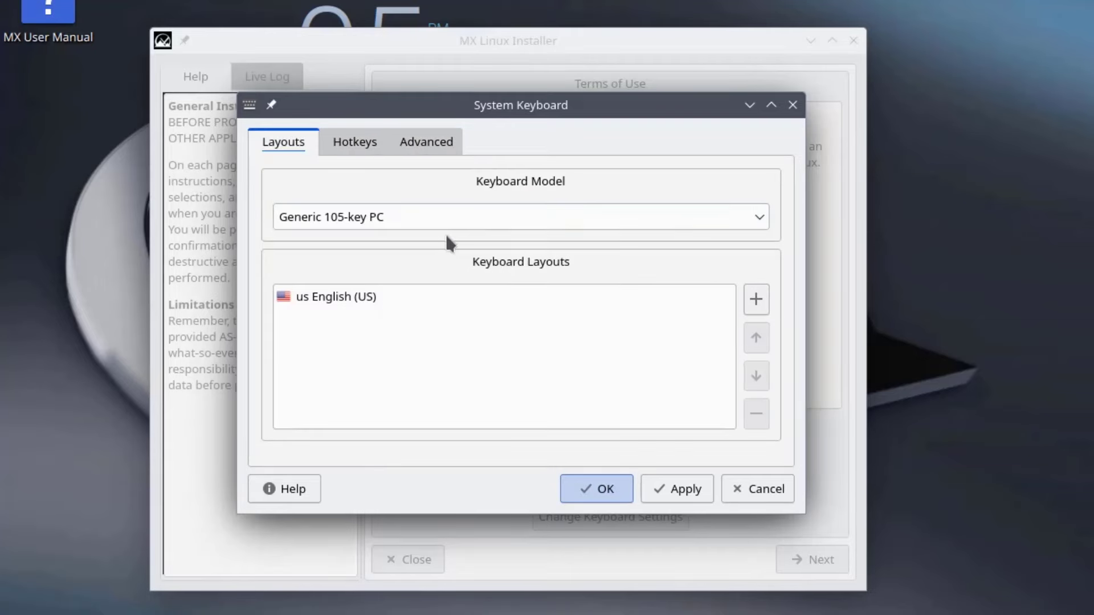
pyautogui.click(605, 490)
pyautogui.click(813, 559)
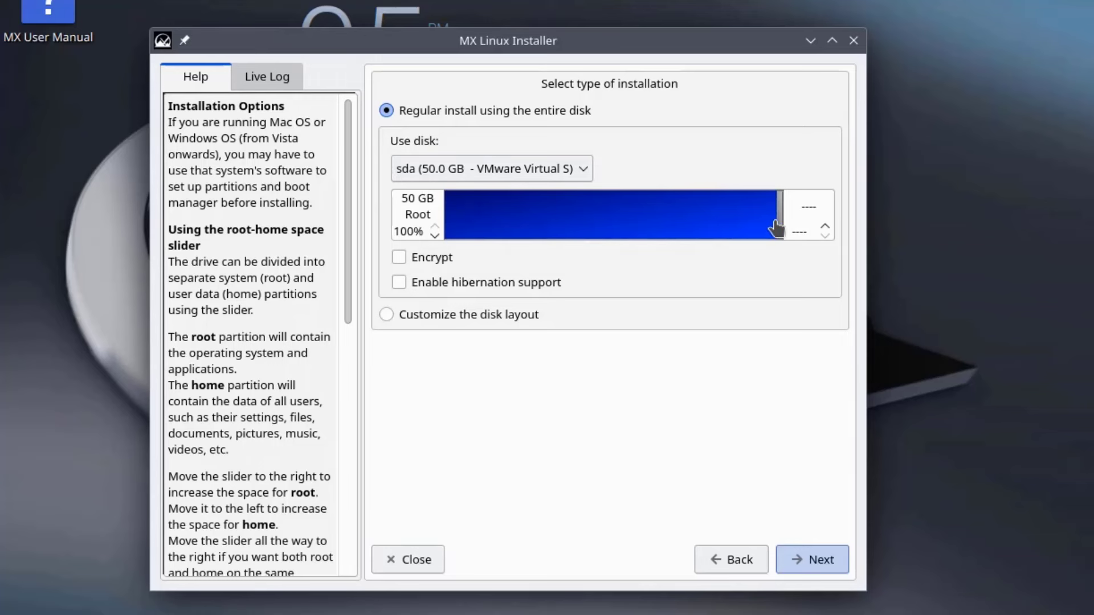
# Run a regular install on the whole 50 GB sda disk as root, reviewing the confirmation list before starting
pyautogui.scroll(-15, 776, 228)
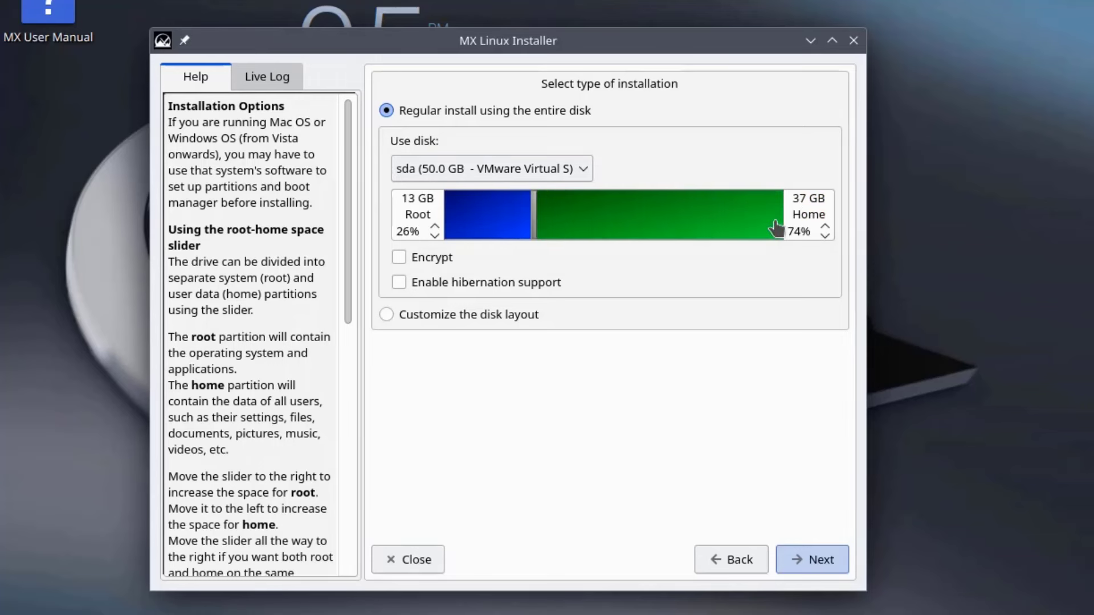
pyautogui.moveTo(533, 216); pyautogui.dragTo(433, 264)
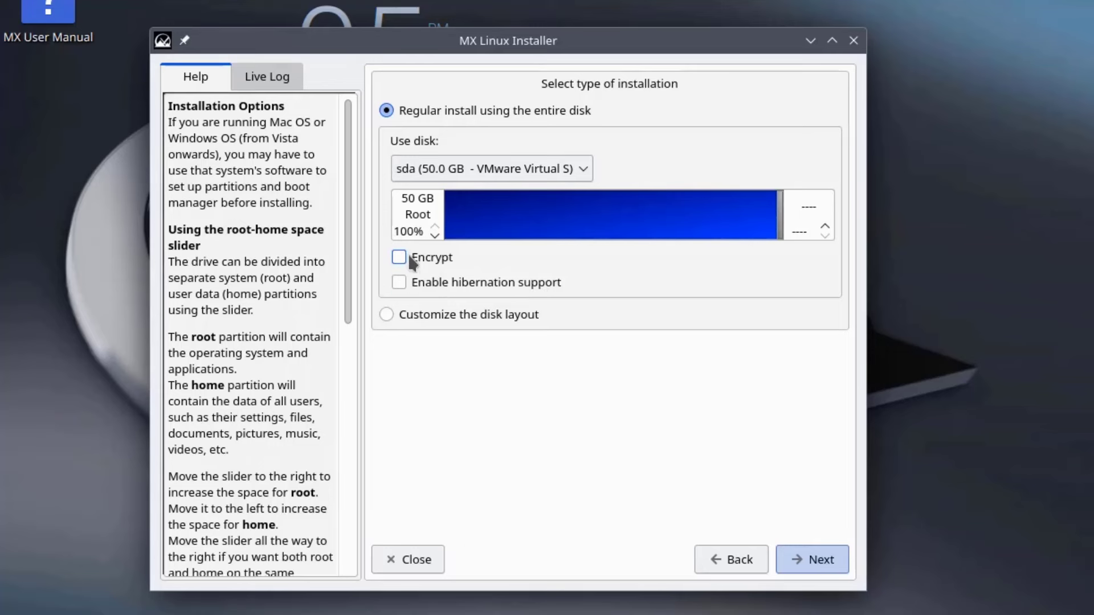
pyautogui.click(835, 558)
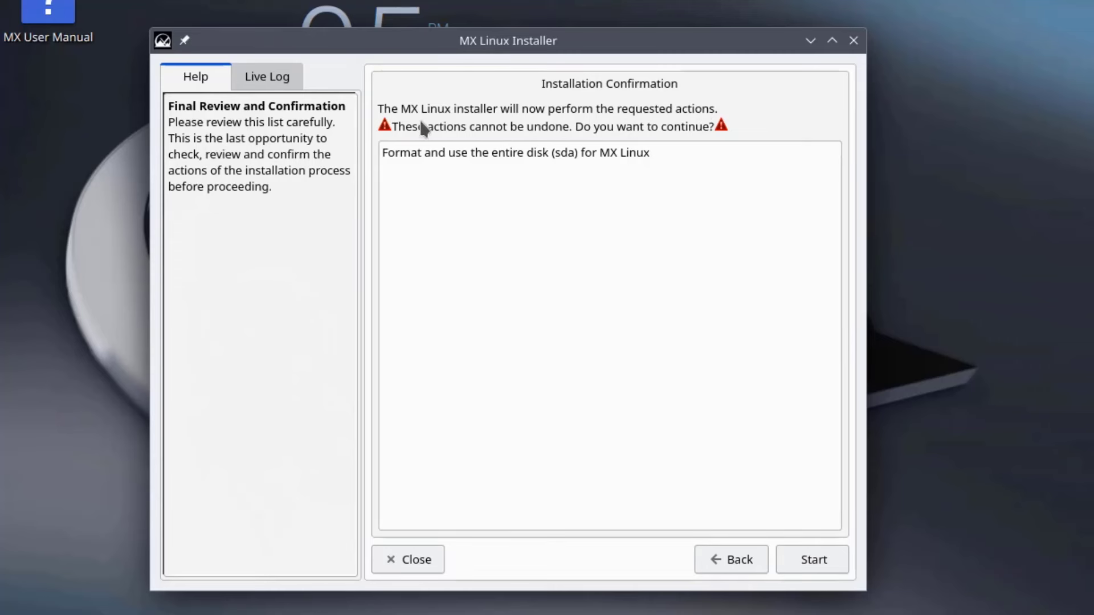
pyautogui.click(538, 150)
pyautogui.click(434, 152)
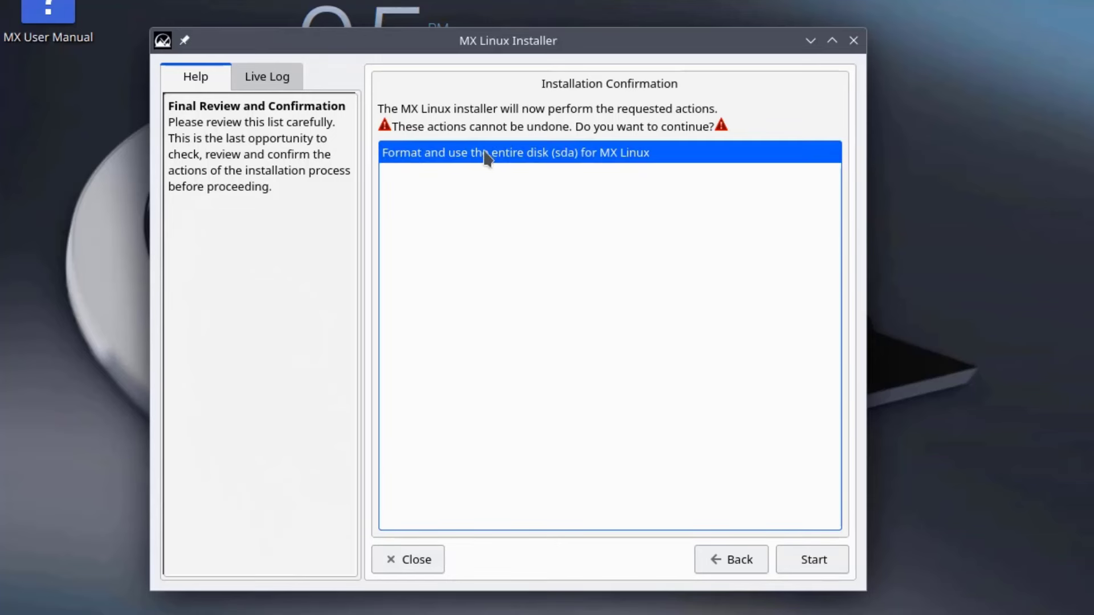
pyautogui.click(811, 560)
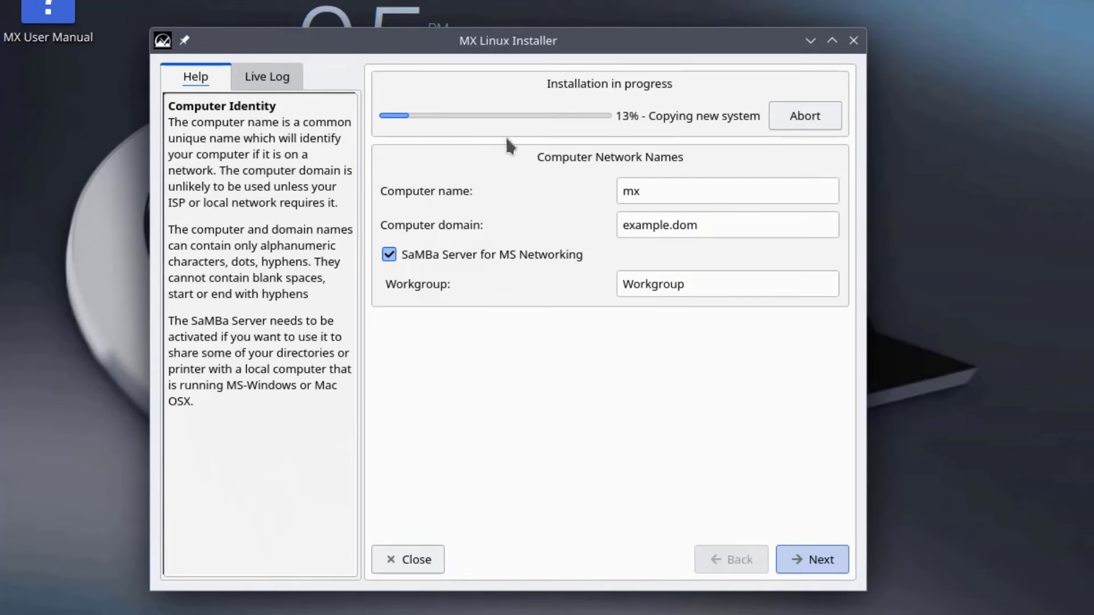
# Keep computer name mx, domain example.dom and workgroup Workgroup unchanged
pyautogui.click(655, 198)
pyautogui.doubleClick(629, 192)
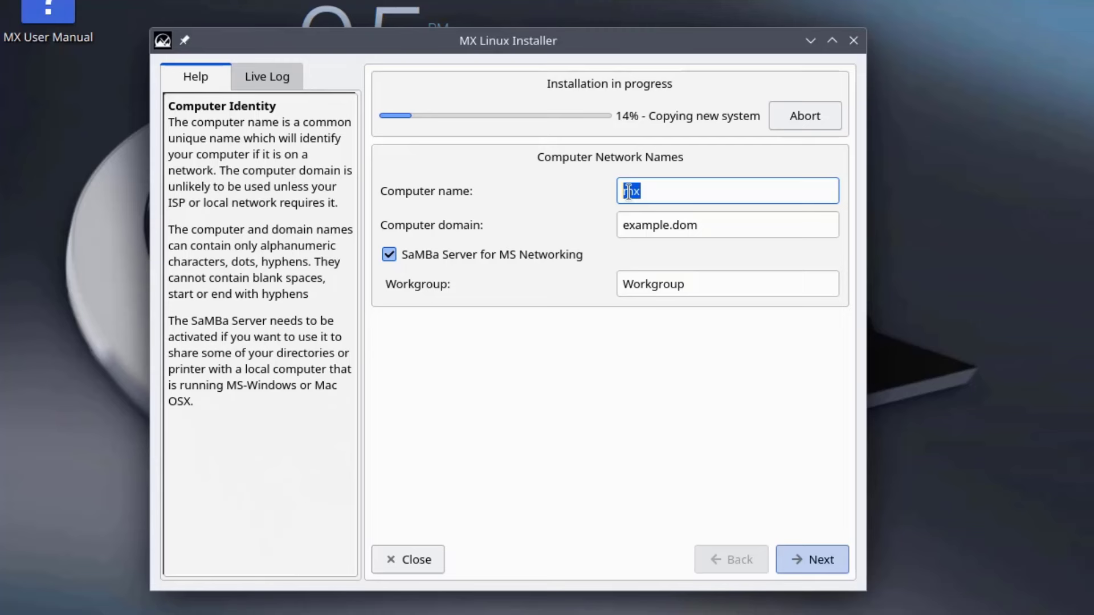
pyautogui.click(665, 193)
pyautogui.moveTo(195, 402); pyautogui.dragTo(163, 324)
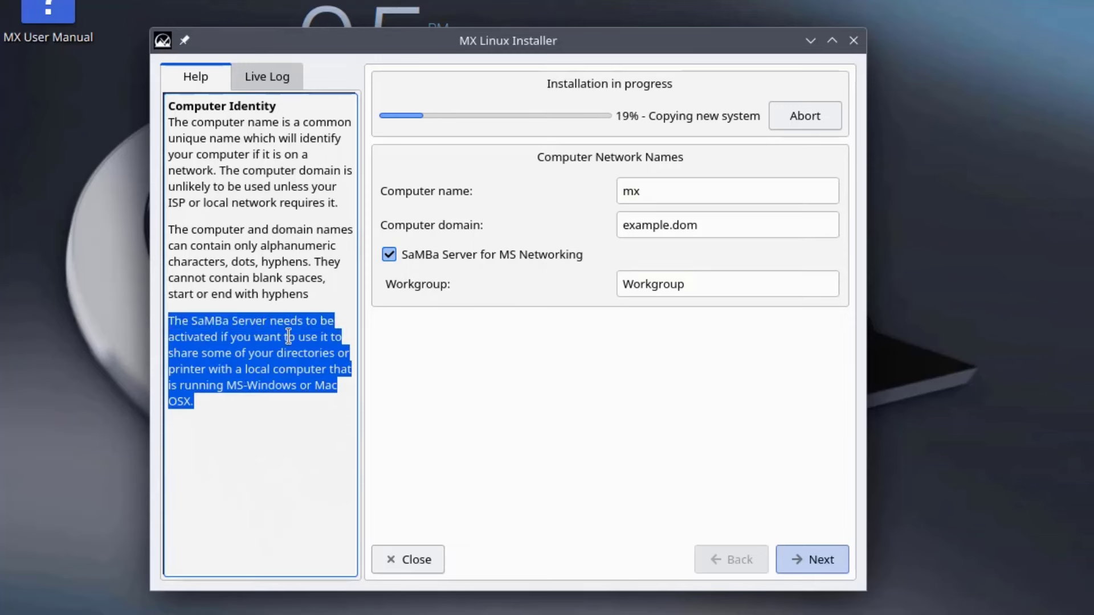
pyautogui.press('Tab')
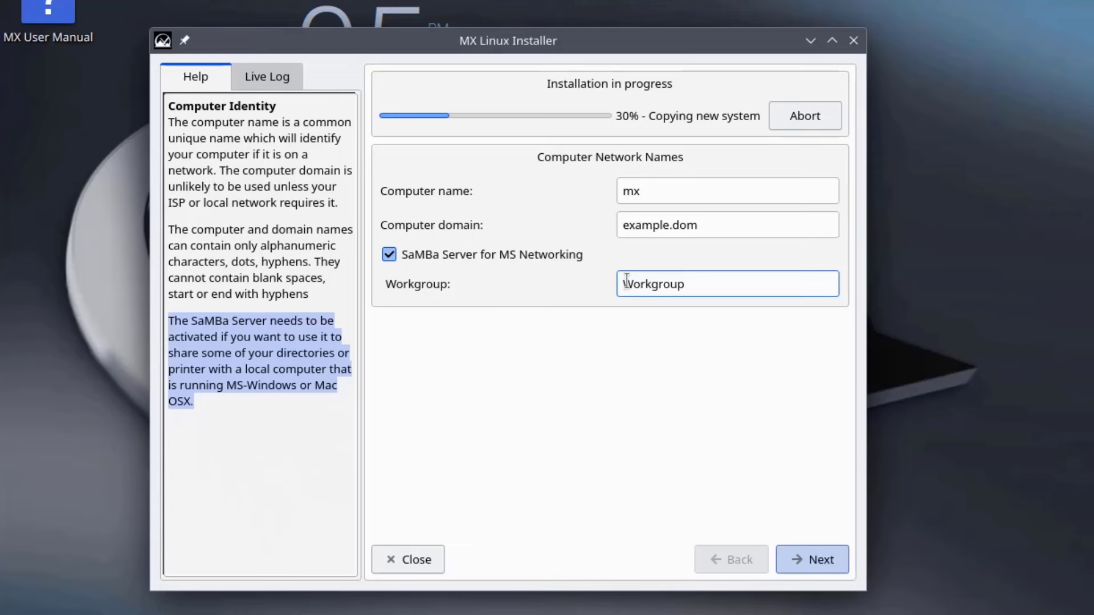
pyautogui.click(798, 560)
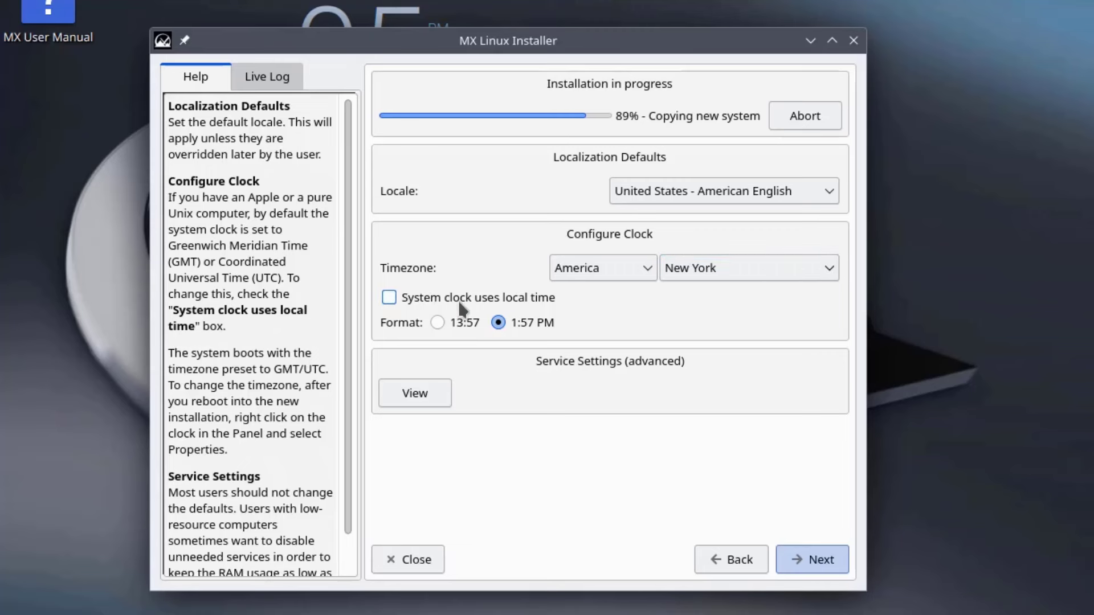
# Make the system clock use local time and accept the default startup services
pyautogui.click(391, 298)
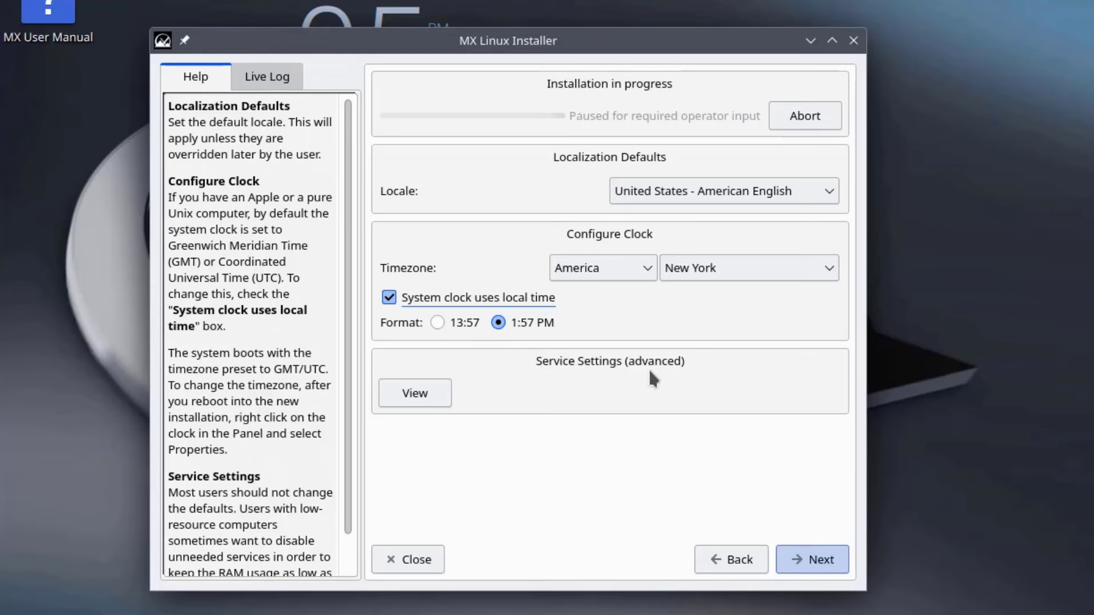
pyautogui.click(418, 393)
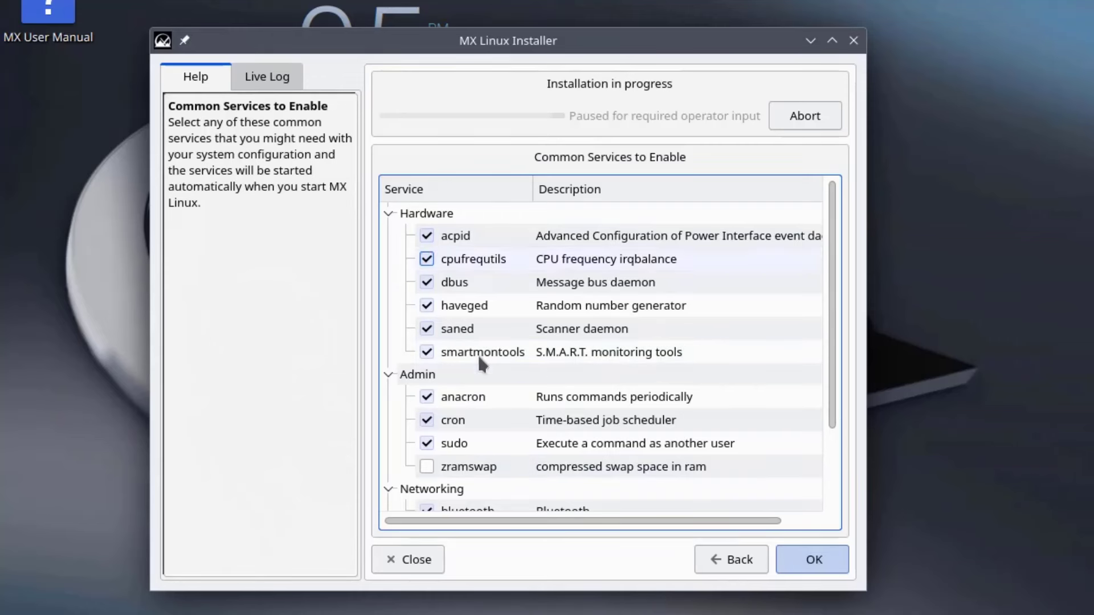
pyautogui.scroll(-2, 513, 370)
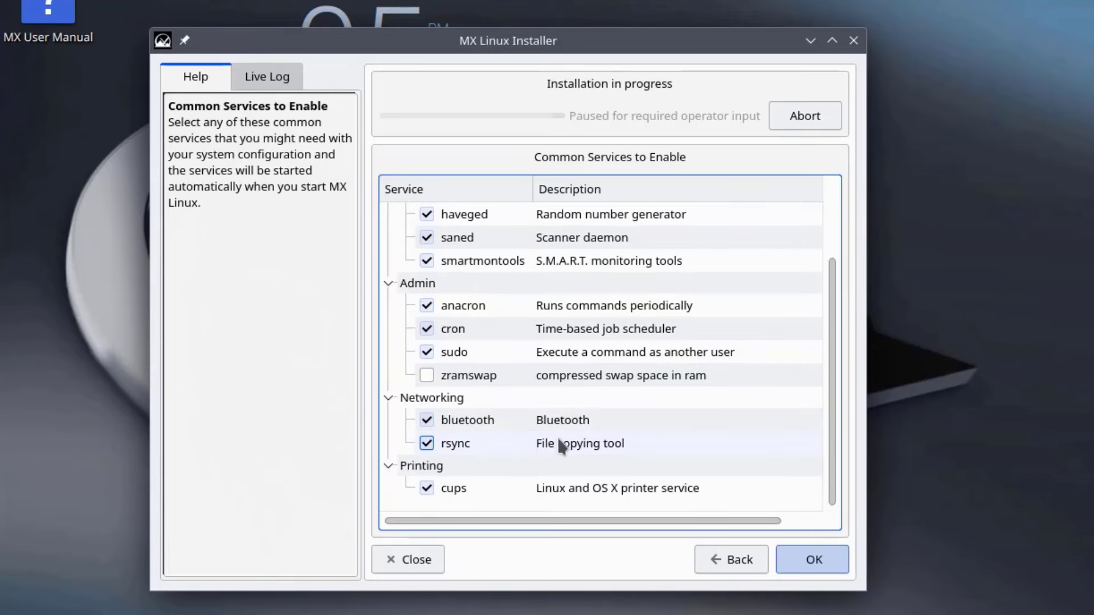
pyautogui.scroll(2, 442, 285)
pyautogui.scroll(-2, 570, 364)
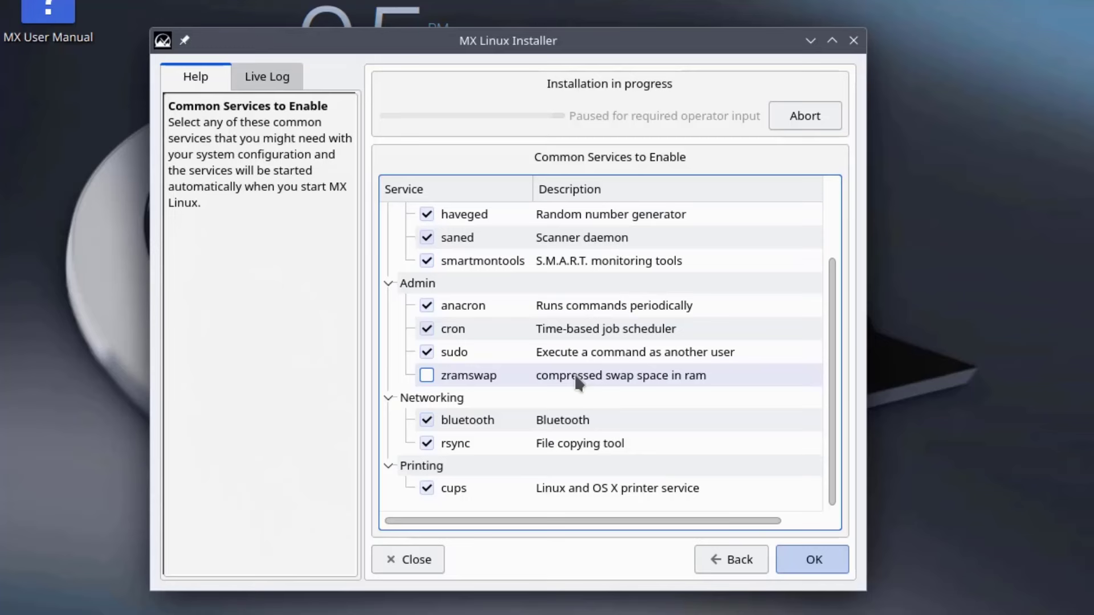
pyautogui.click(812, 560)
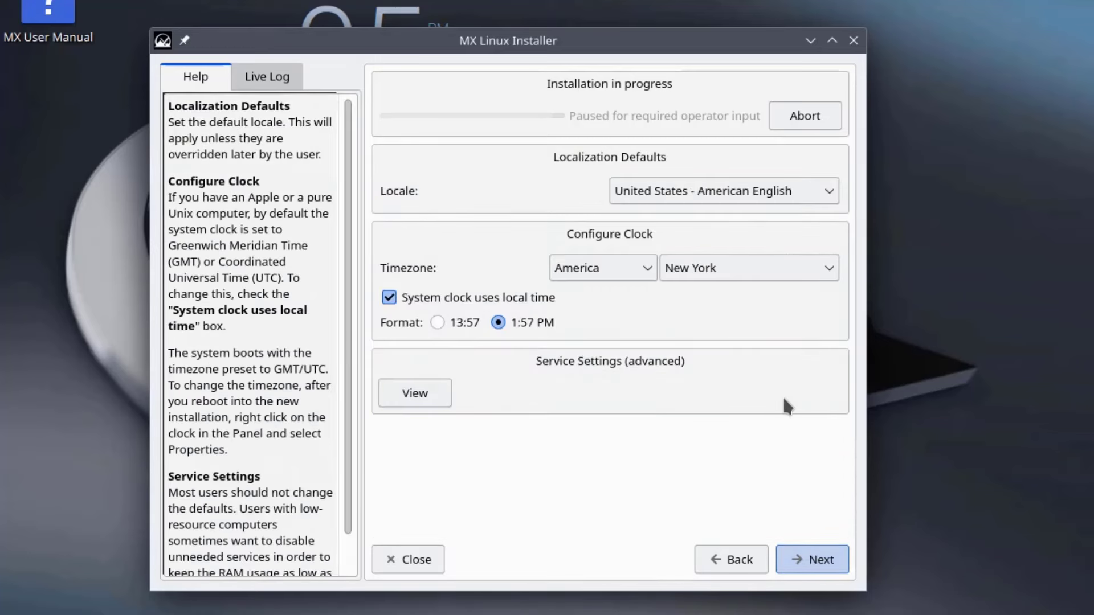
pyautogui.click(823, 557)
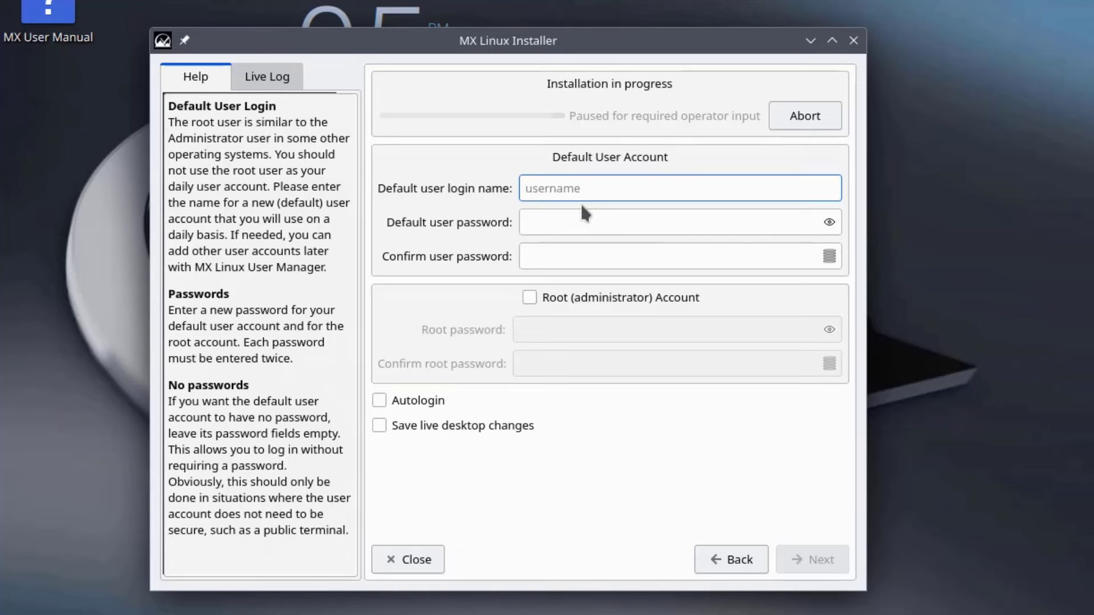
# Enter the default user's login name and password
pyautogui.write('john')
pyautogui.click(617, 220)
pyautogui.write('••')
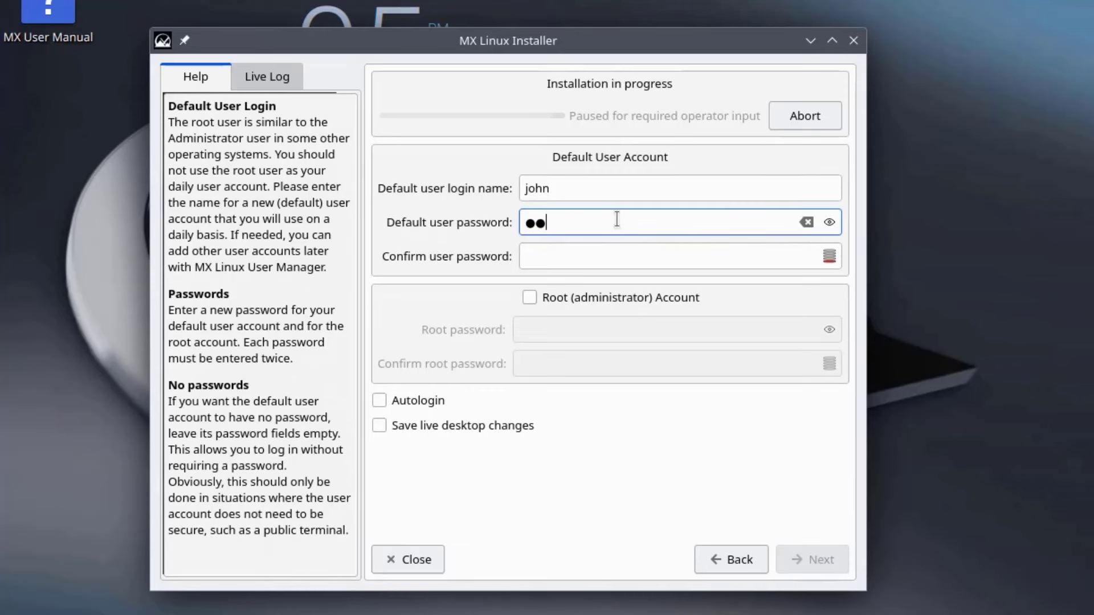
pyautogui.write('••')
pyautogui.press('Tab')
pyautogui.write('••••')
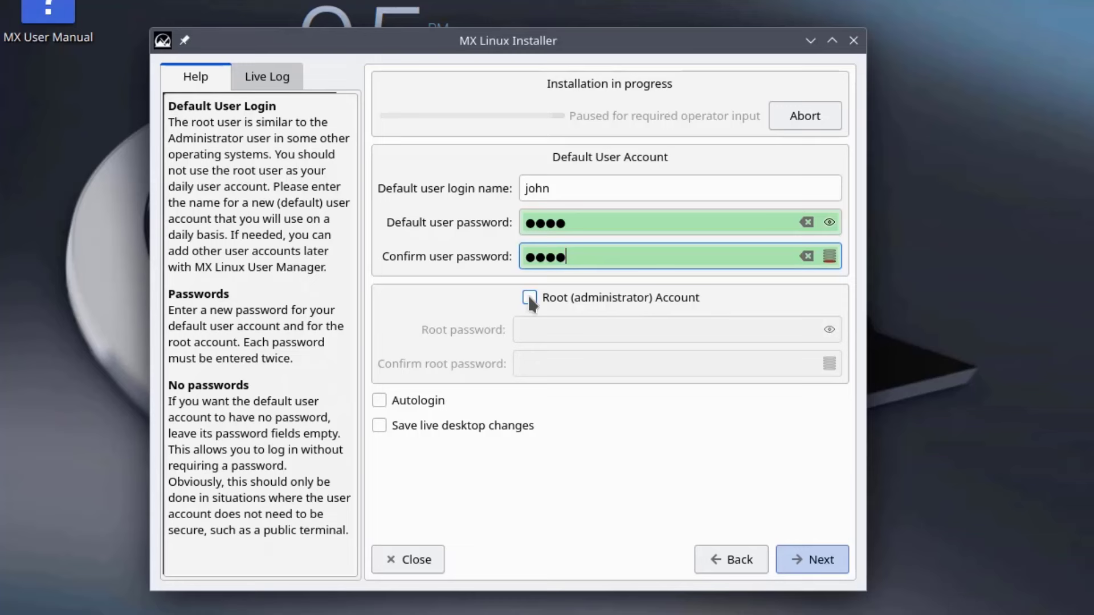
# Enable the root account, set and confirm its password, and continue the installation
pyautogui.click(574, 296)
pyautogui.click(611, 359)
pyautogui.click(557, 324)
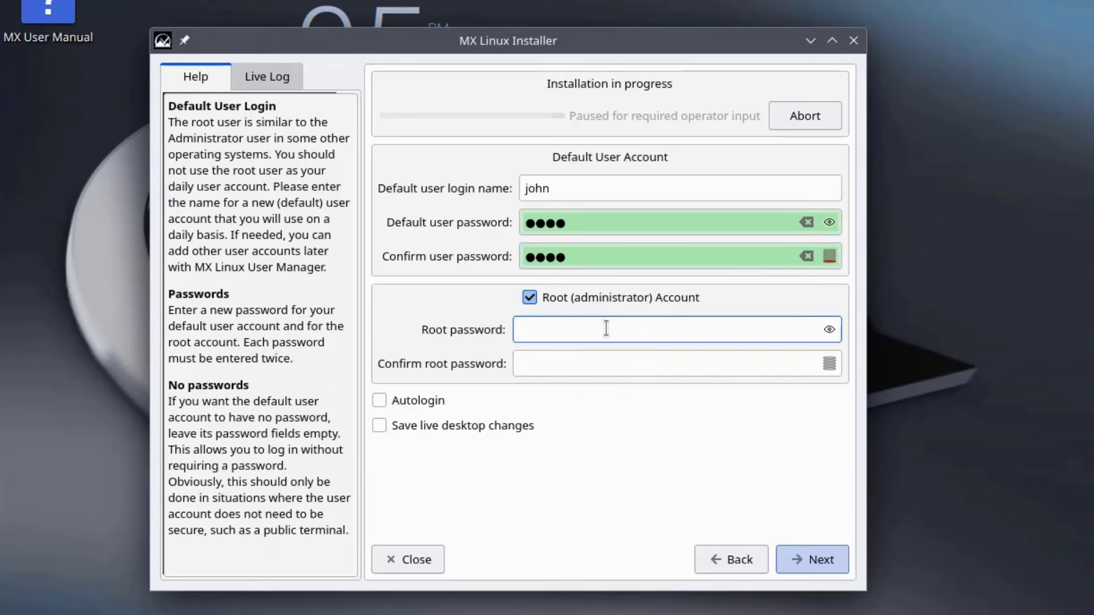
pyautogui.write('••••')
pyautogui.click(602, 365)
pyautogui.write('••')
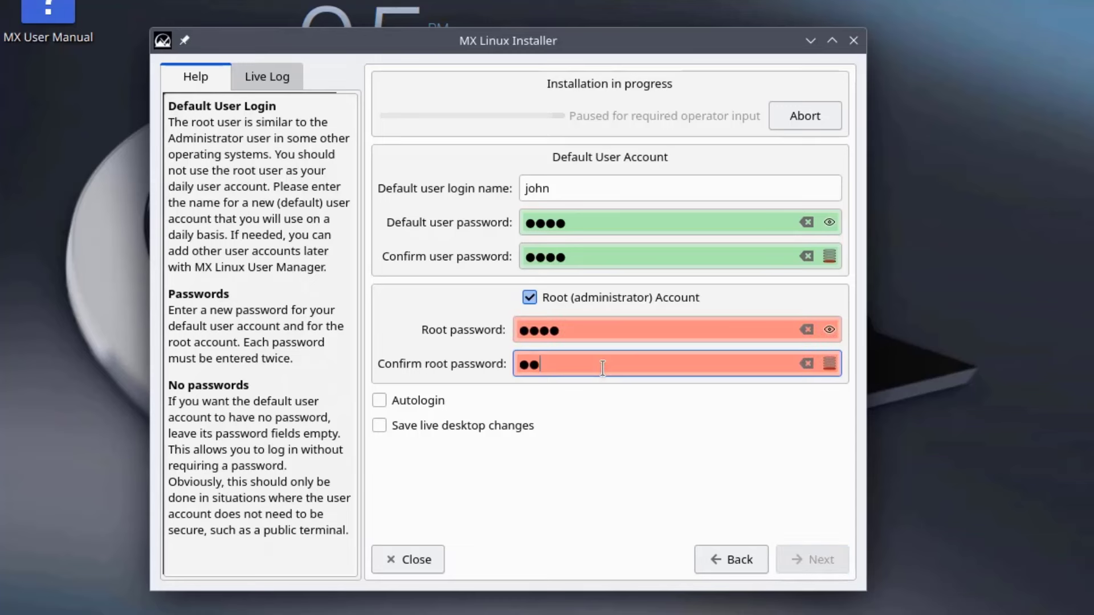
pyautogui.write('••')
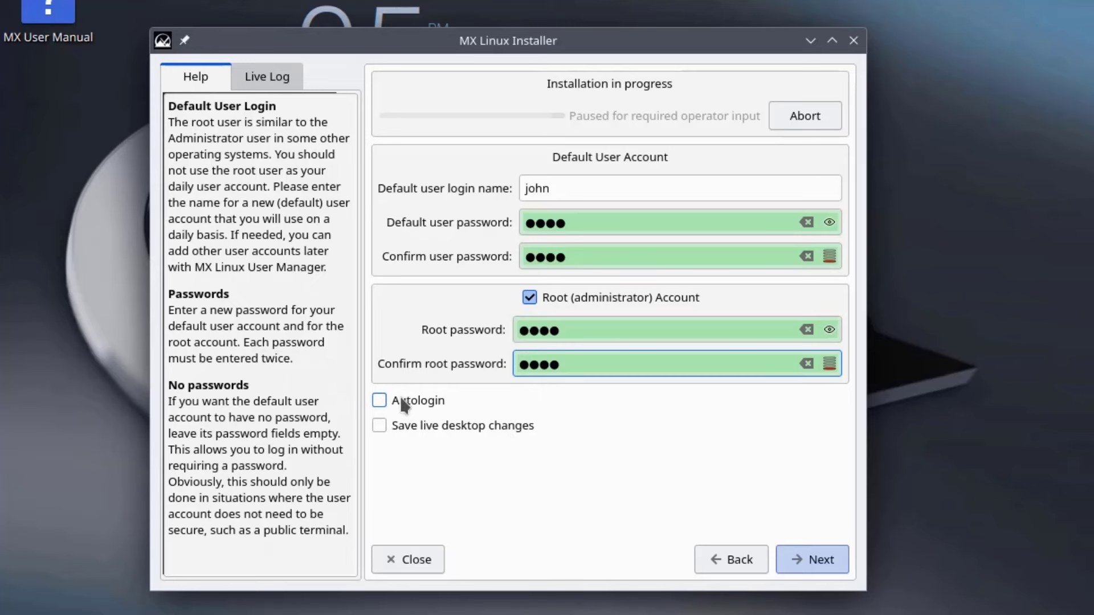
pyautogui.click(805, 556)
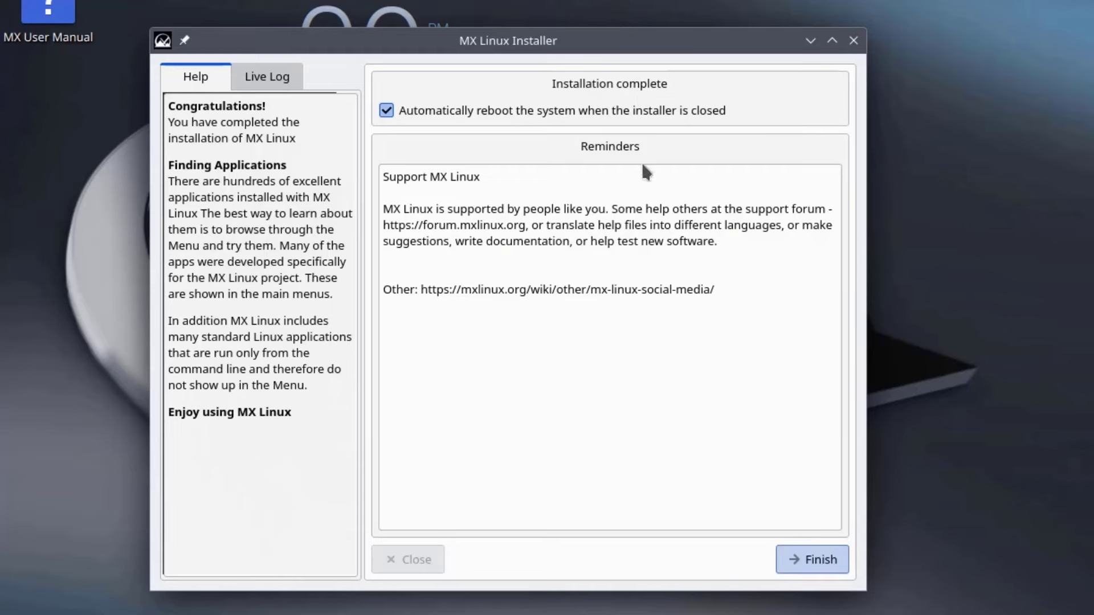
# Finish and reboot, then log in to a Plasma (X11) session with the user password
pyautogui.click(816, 565)
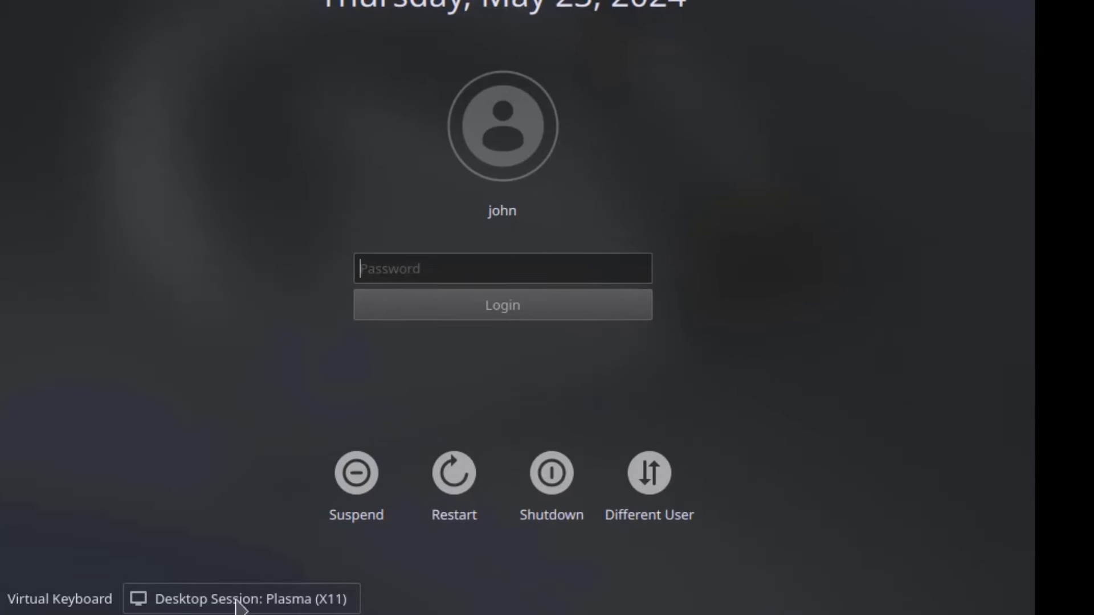
pyautogui.click(306, 604)
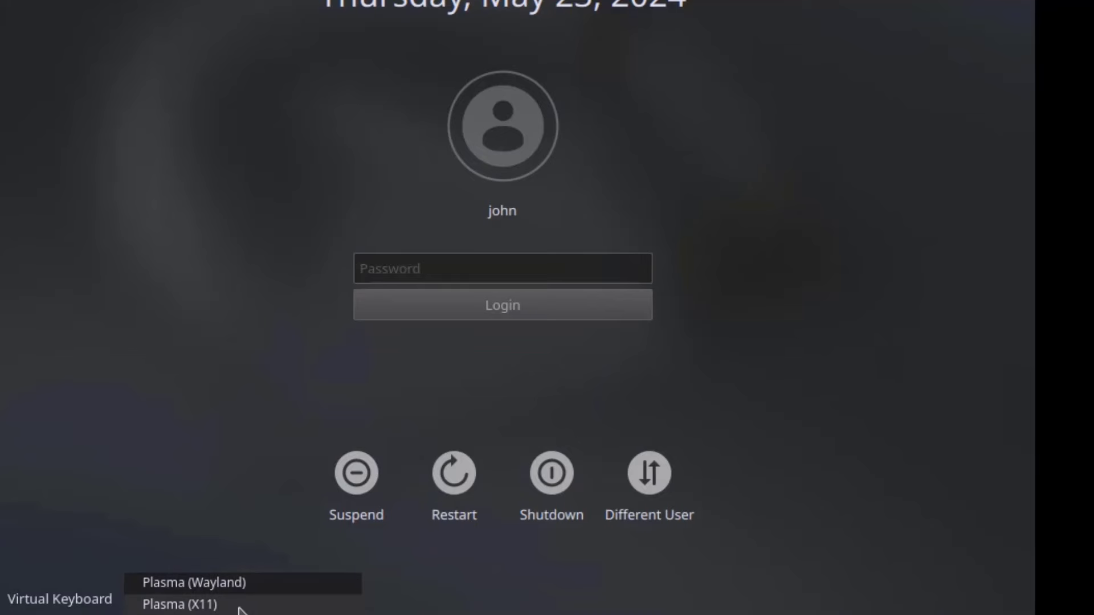
pyautogui.click(239, 608)
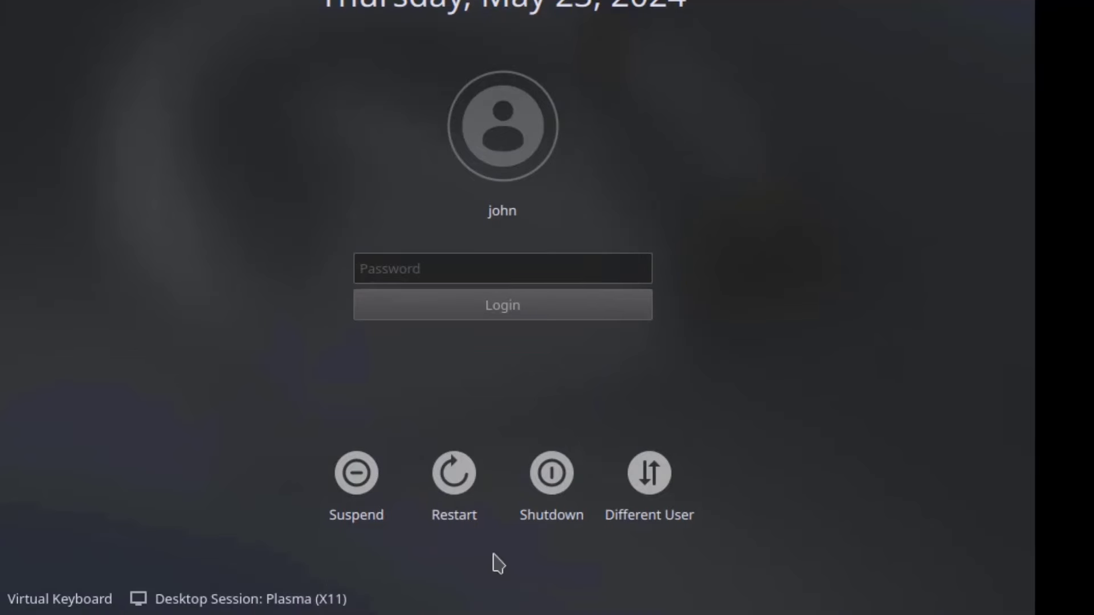
pyautogui.write('••')
pyautogui.press('Return')
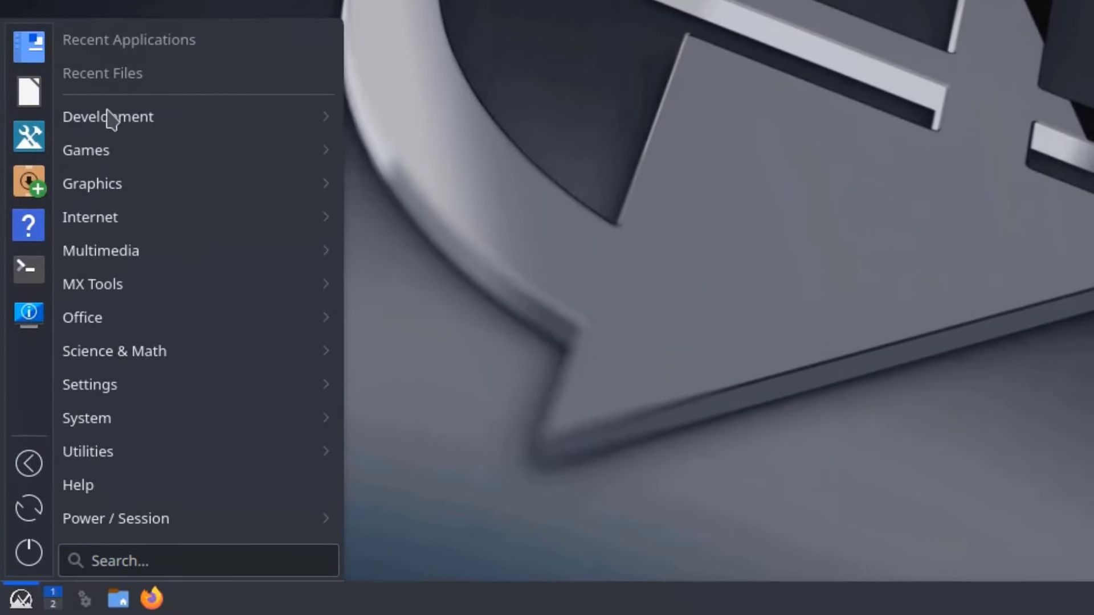
# Browse the launcher's Games, Graphics, Internet, Multimedia, Settings, System, Utilities and MX Tools categories
pyautogui.moveTo(109, 113)
pyautogui.moveTo(115, 142)
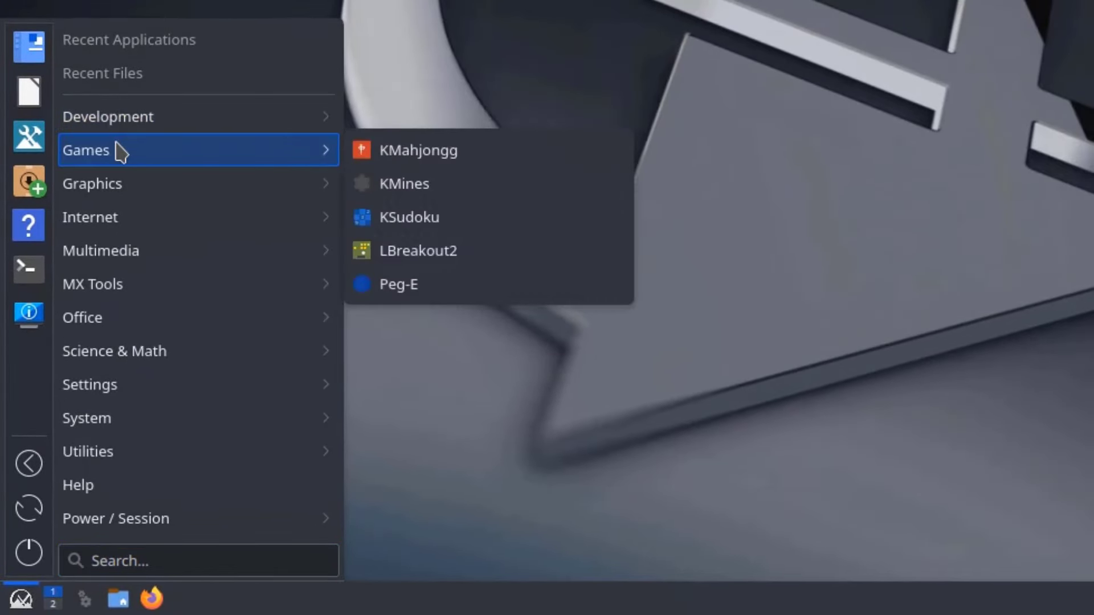
pyautogui.moveTo(127, 185)
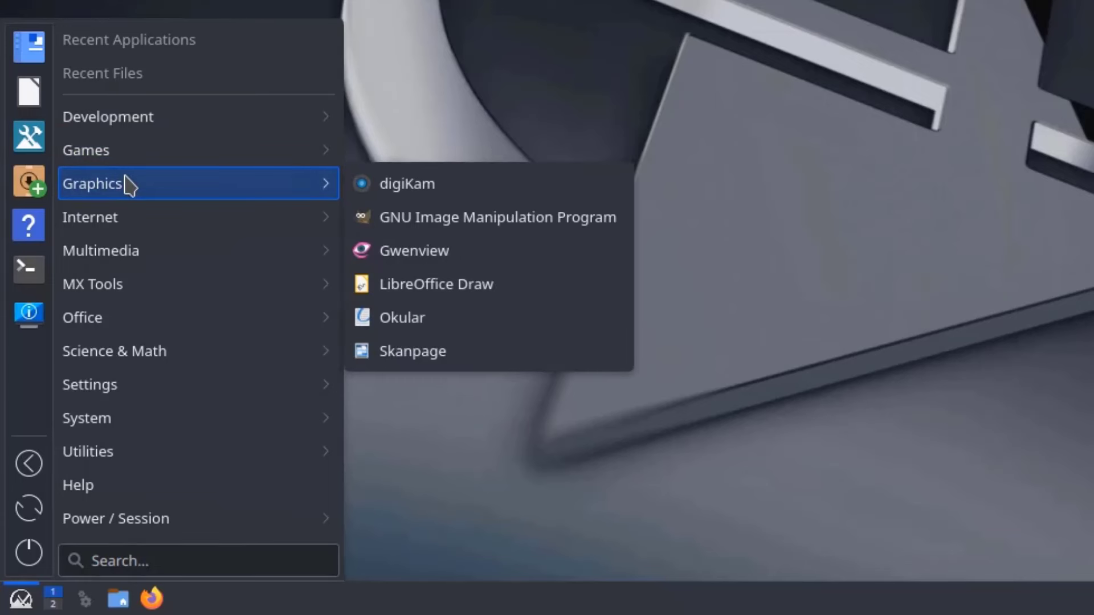
pyautogui.moveTo(130, 226)
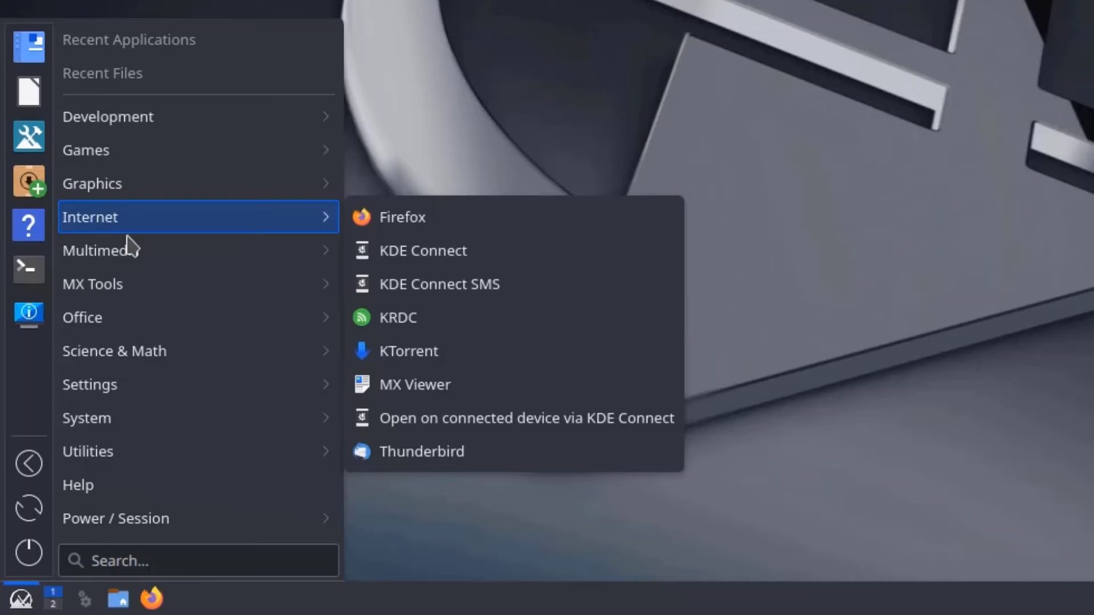
pyautogui.moveTo(135, 259)
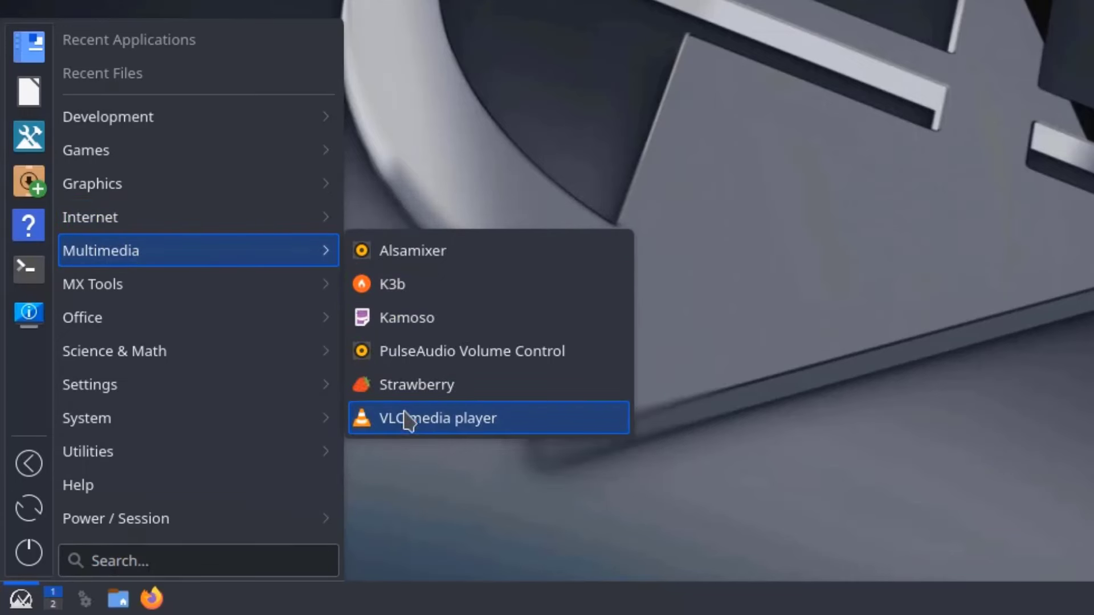
pyautogui.moveTo(248, 292)
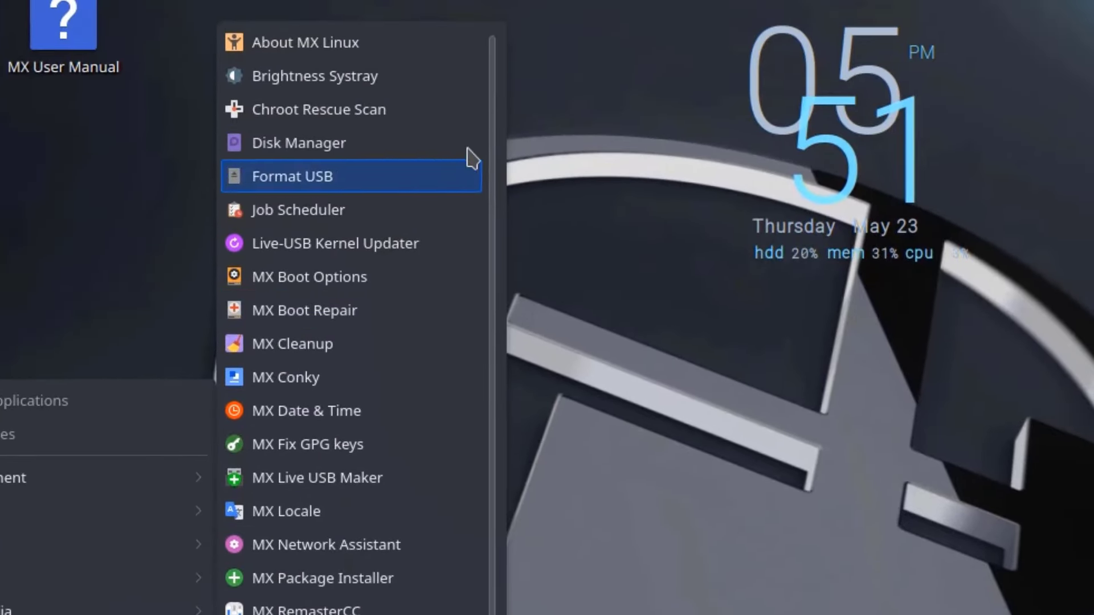
pyautogui.moveTo(490, 110); pyautogui.dragTo(517, 323)
pyautogui.moveTo(167, 359)
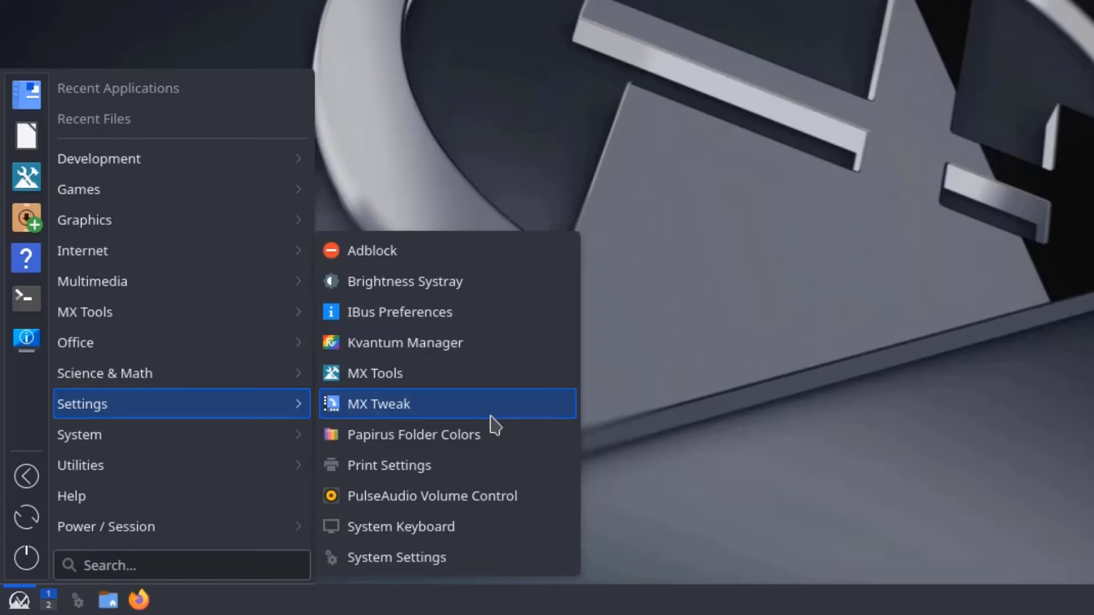
pyautogui.moveTo(273, 438)
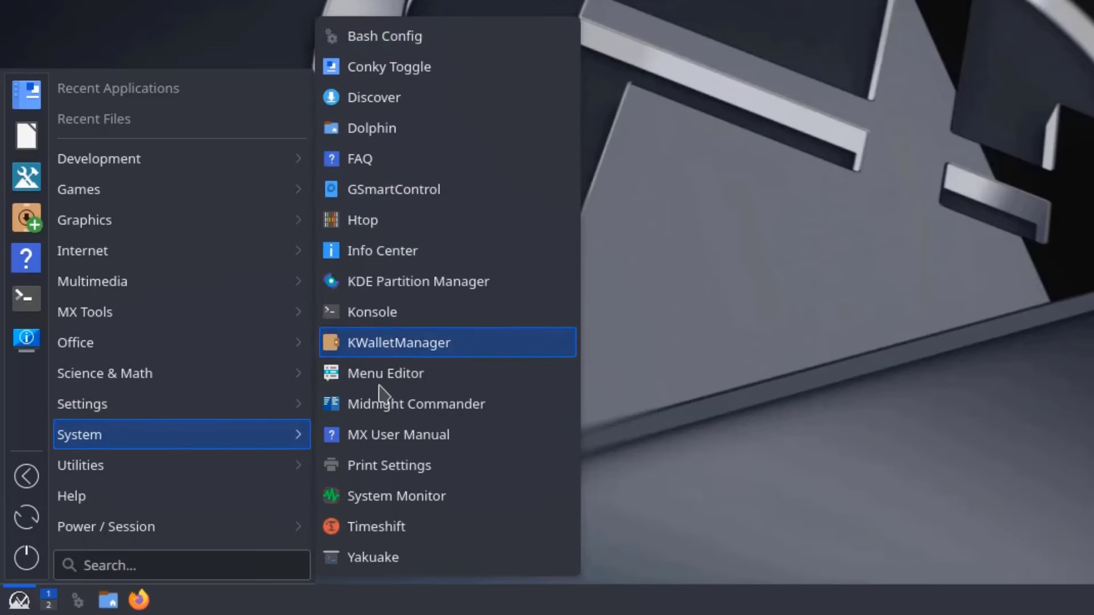
pyautogui.moveTo(275, 467)
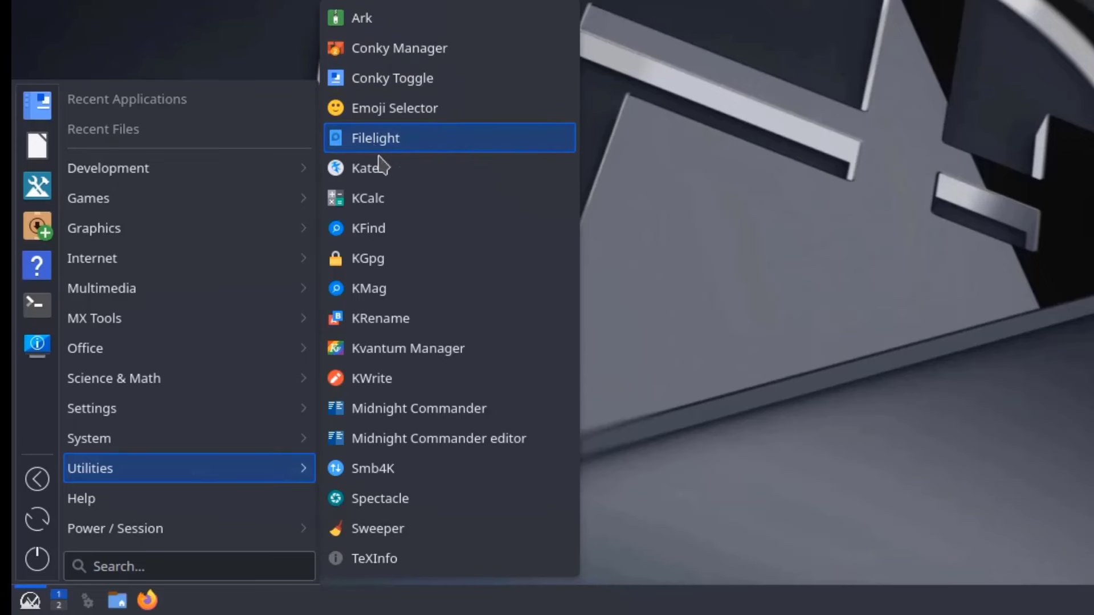
pyautogui.moveTo(245, 325)
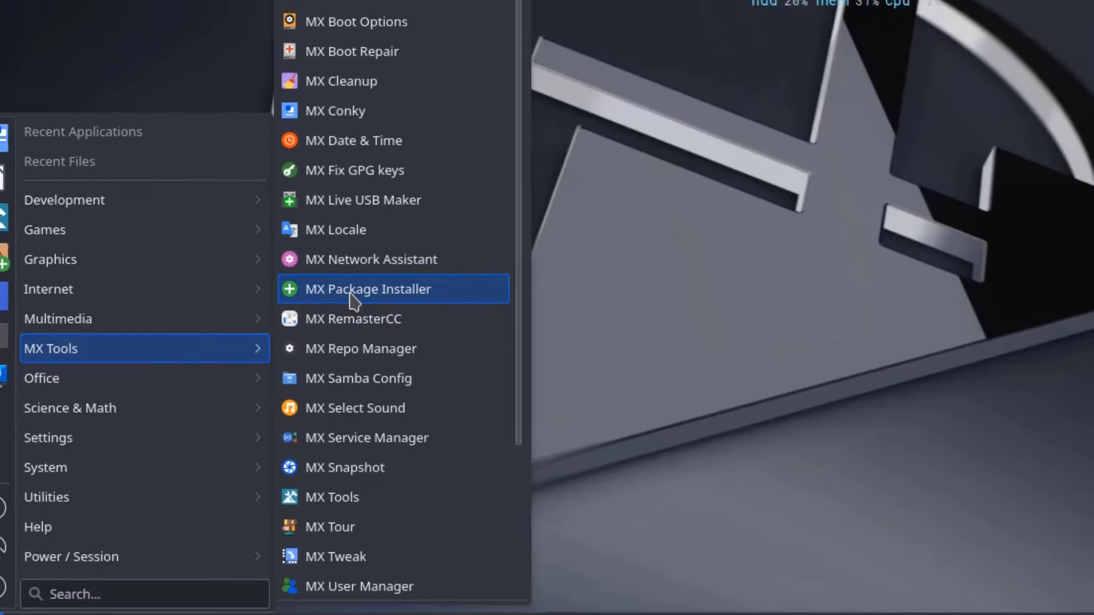
# Launch MX Package Installer and mark Spotify under Audio for installation
pyautogui.click(401, 268)
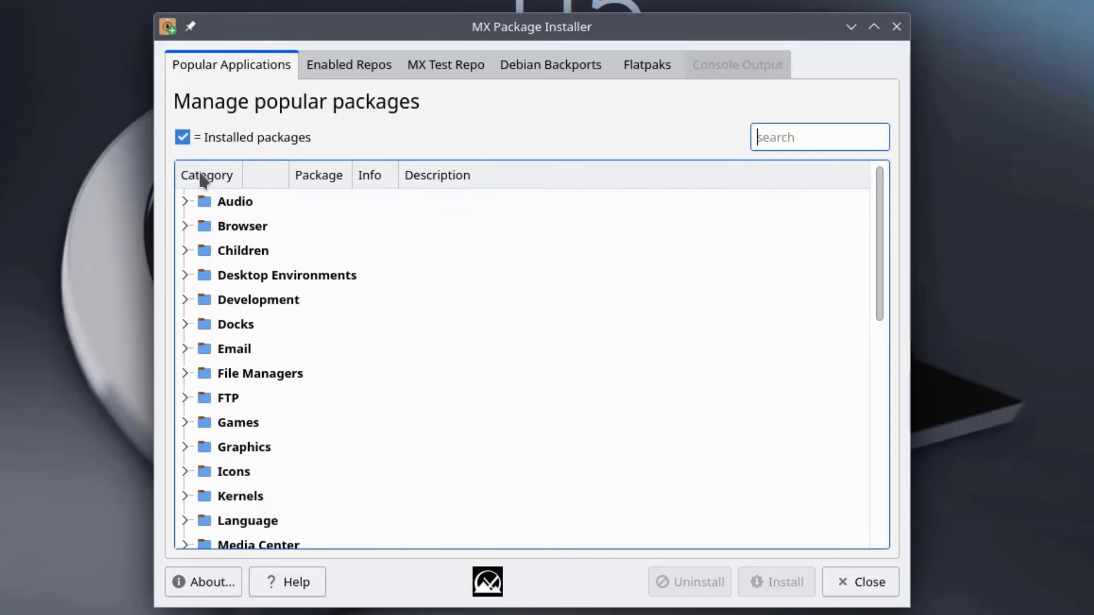
pyautogui.click(185, 201)
pyautogui.scroll(-1, 621, 319)
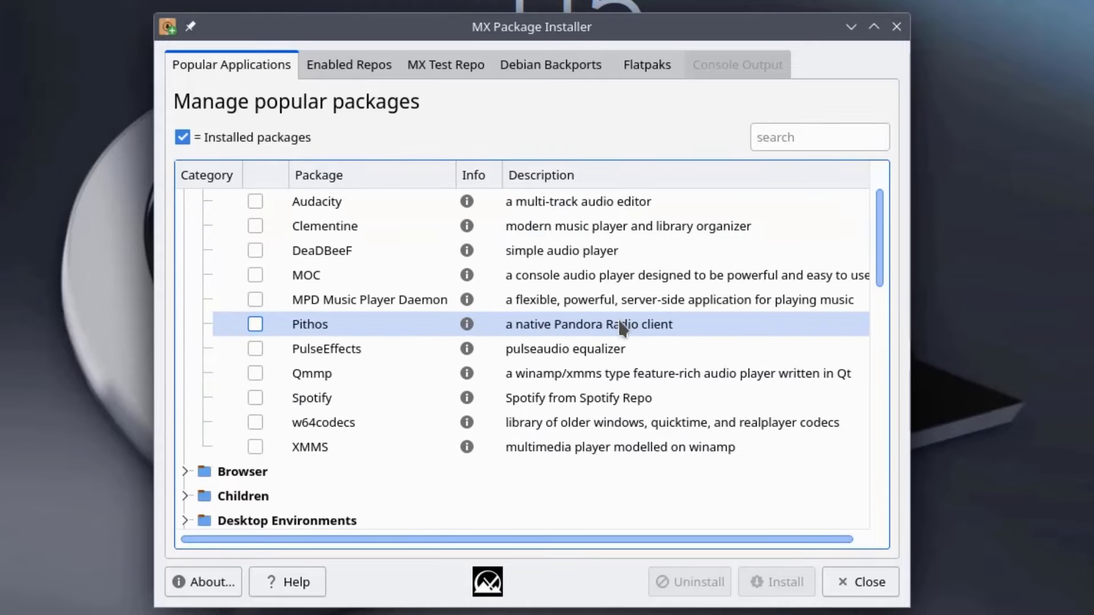
pyautogui.scroll(-2, 350, 279)
pyautogui.click(255, 251)
# Expand the Browser, Desktop Environments and Docks categories
pyautogui.click(278, 324)
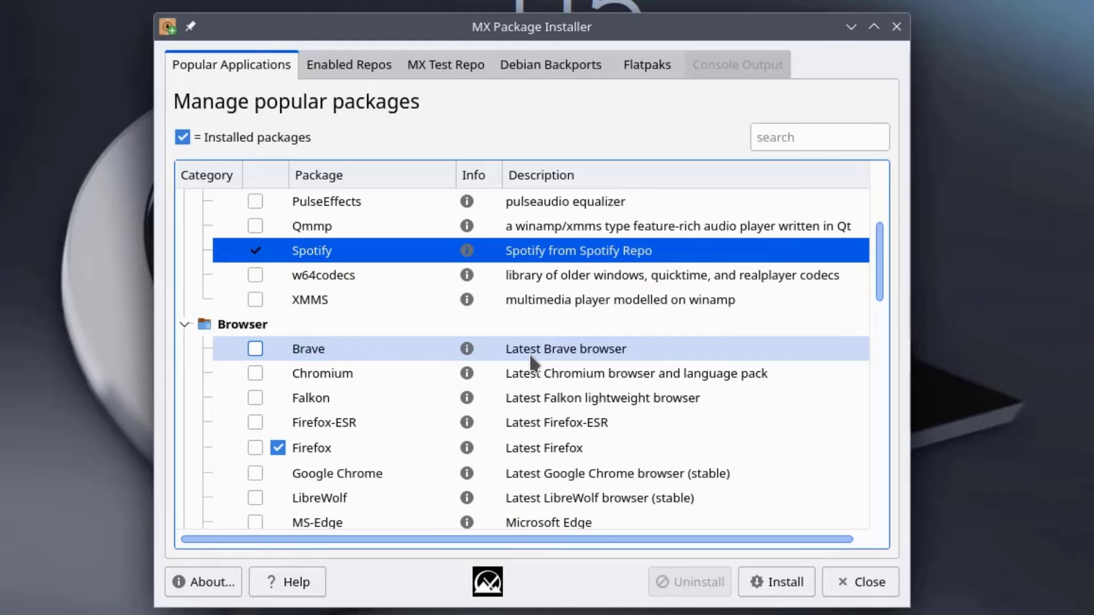
pyautogui.scroll(-4, 533, 363)
pyautogui.click(185, 348)
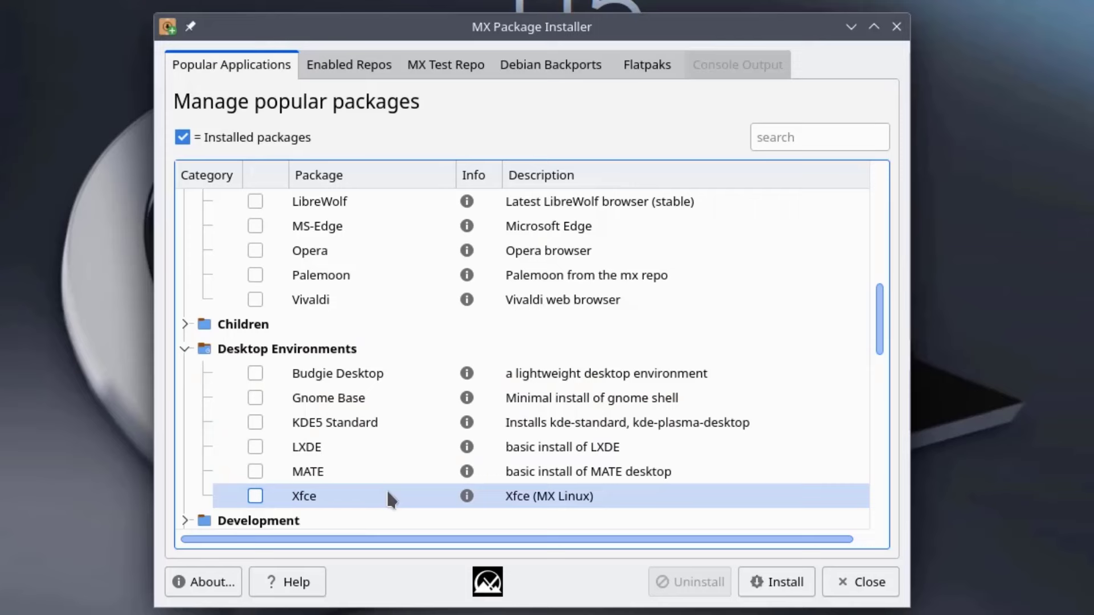
pyautogui.scroll(-3, 618, 471)
pyautogui.click(184, 325)
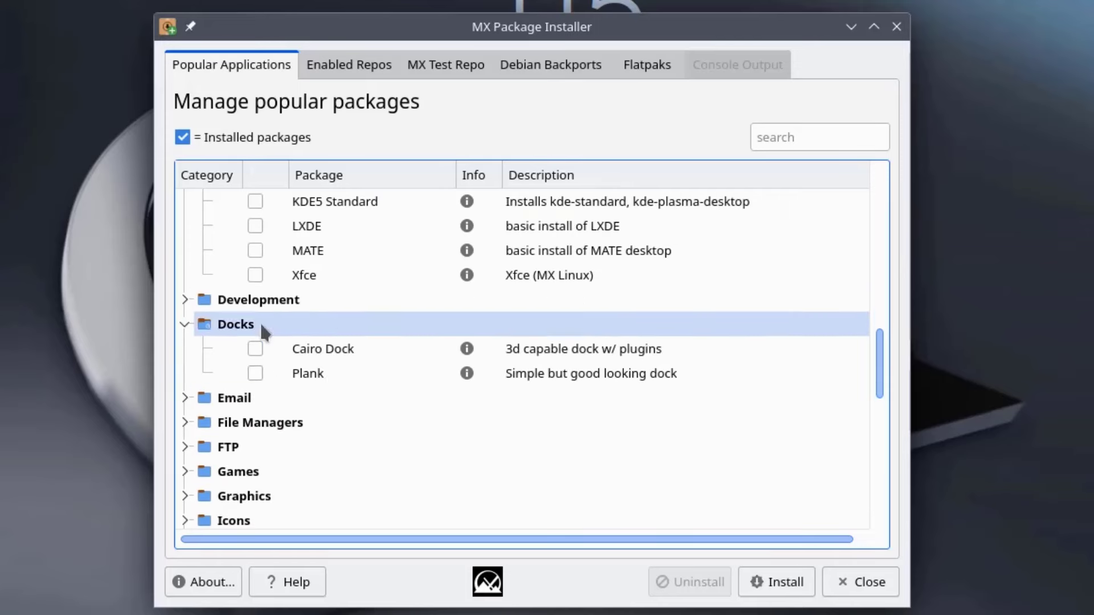
pyautogui.scroll(-4, 335, 371)
# Expand the Kernels, Network and Utility categories and scroll through their packages
pyautogui.click(267, 250)
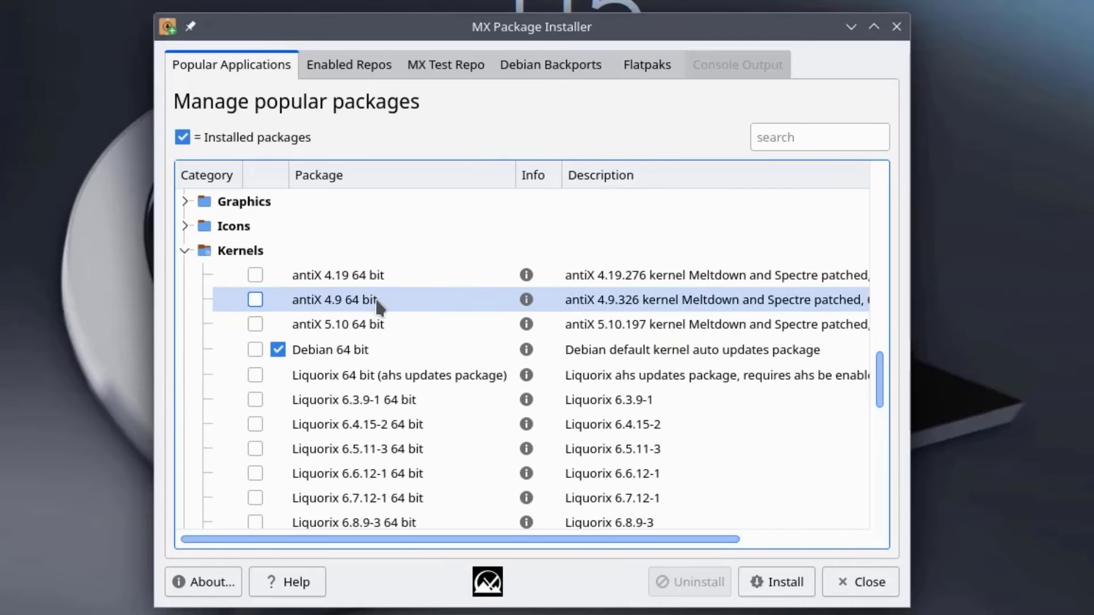
pyautogui.scroll(-2, 672, 376)
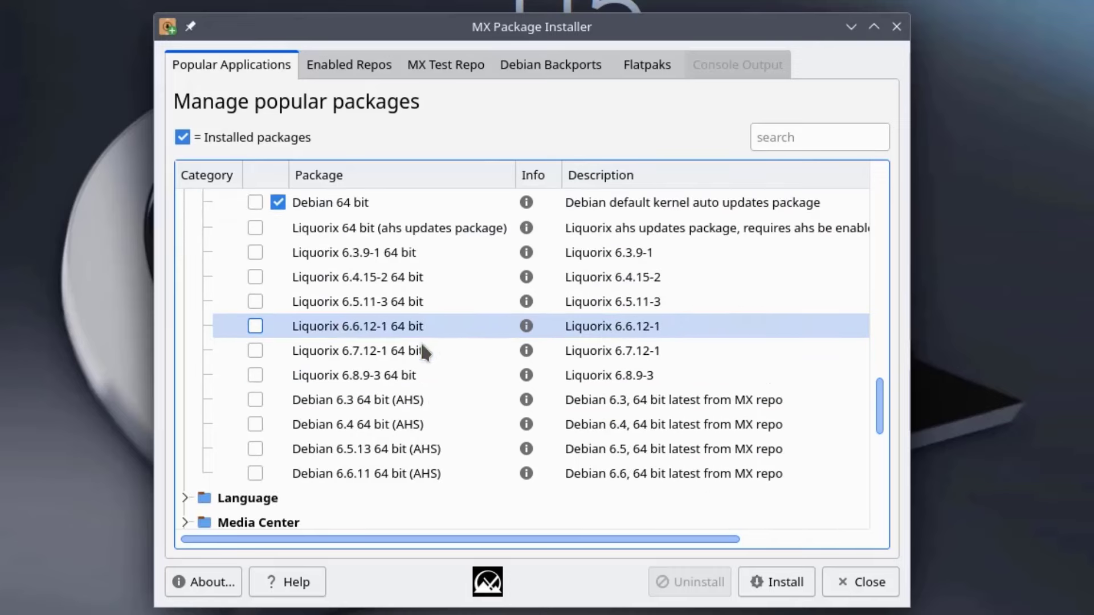
pyautogui.scroll(-4, 520, 391)
pyautogui.click(342, 326)
pyautogui.scroll(-1, 520, 346)
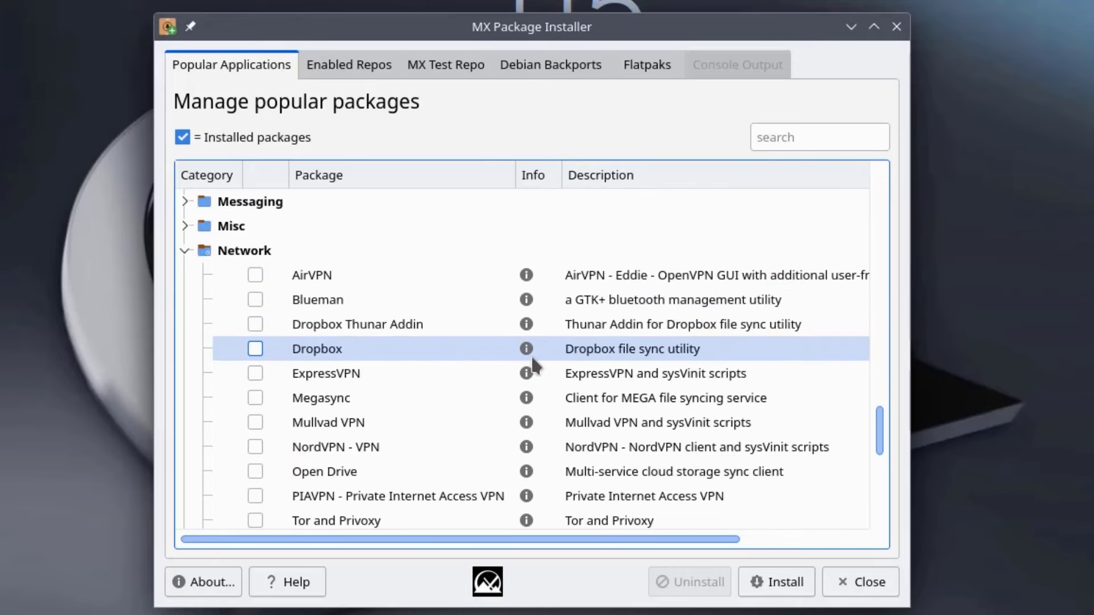
pyautogui.scroll(-3, 573, 376)
pyautogui.scroll(2, 574, 376)
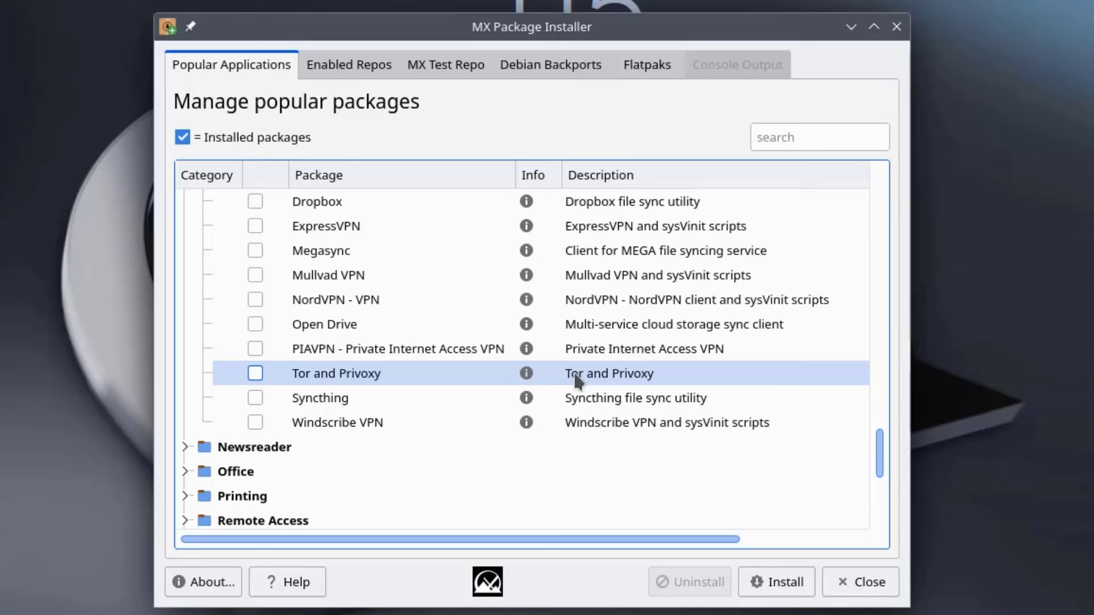
pyautogui.scroll(-5, 689, 390)
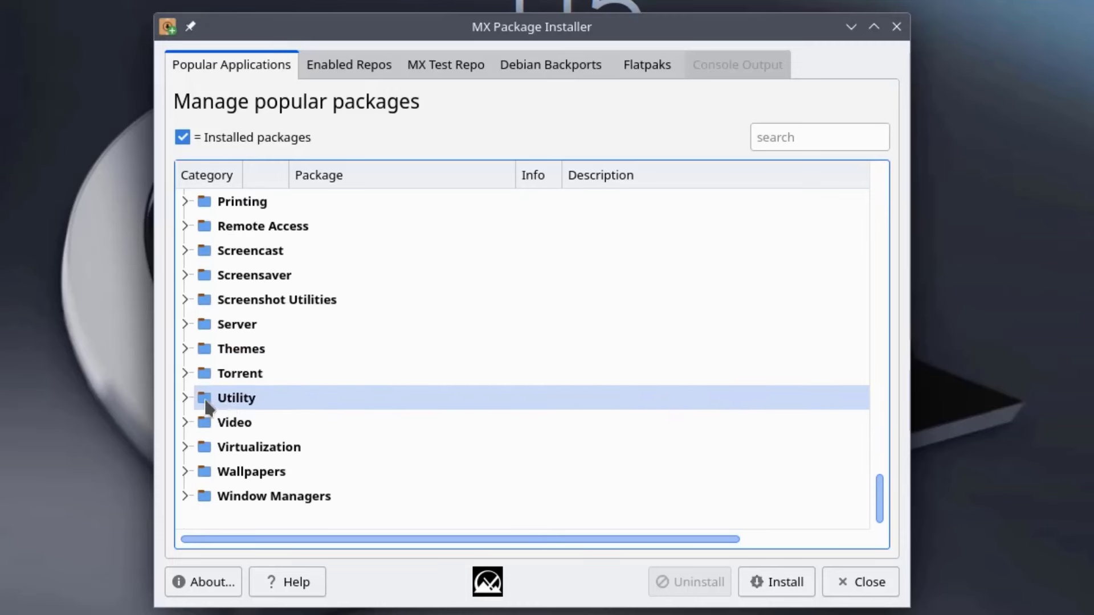
pyautogui.click(186, 398)
pyautogui.scroll(-1, 486, 431)
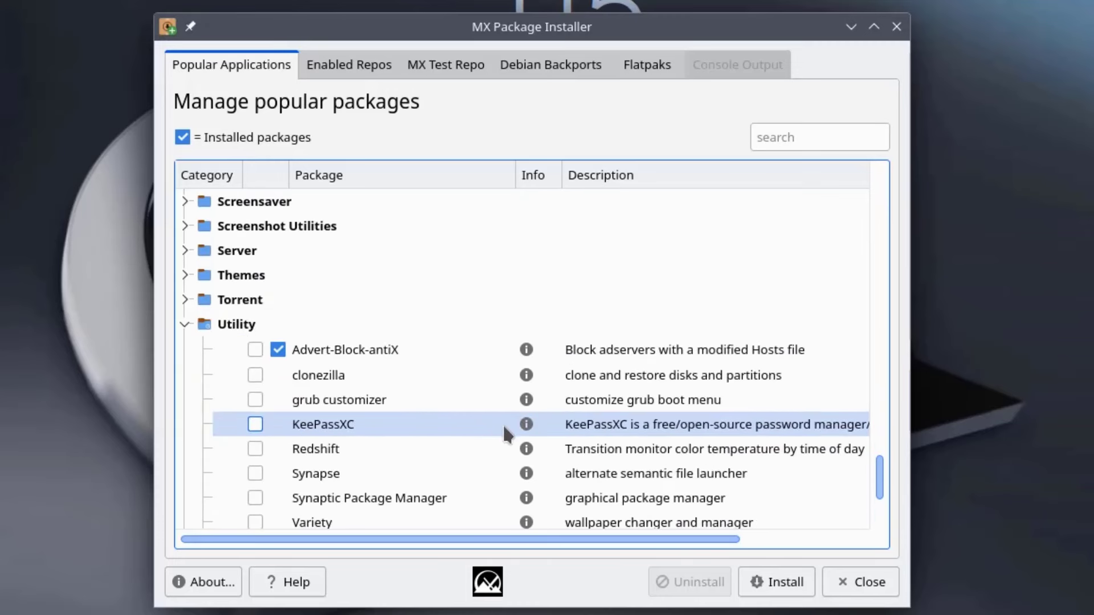
pyautogui.scroll(-2, 535, 442)
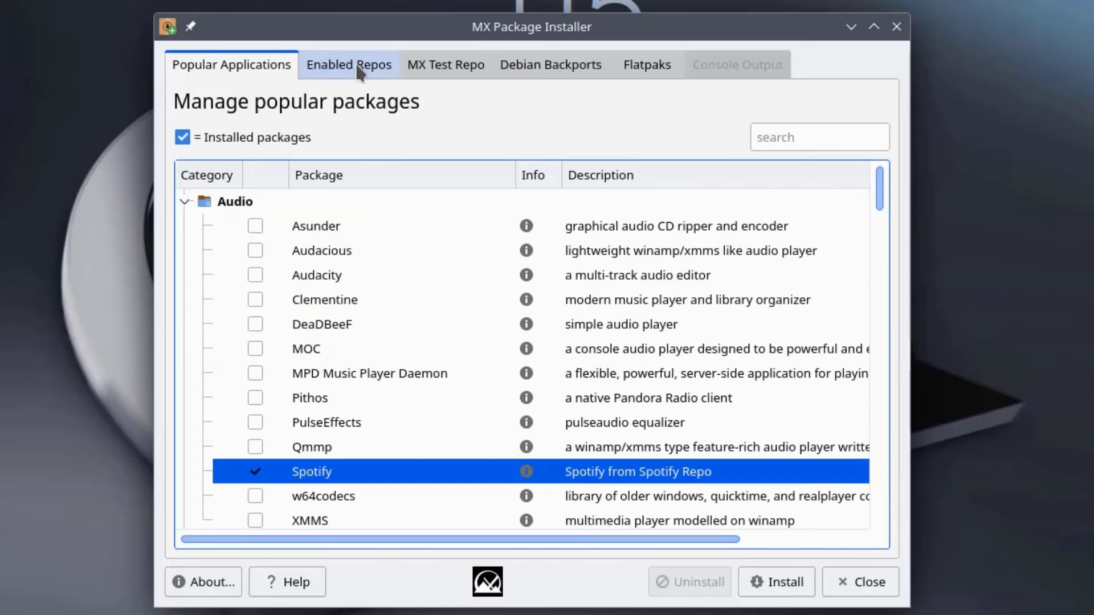
# Scroll through the enabled-repo, MX Test Repo and Debian Backports package lists
pyautogui.click(358, 66)
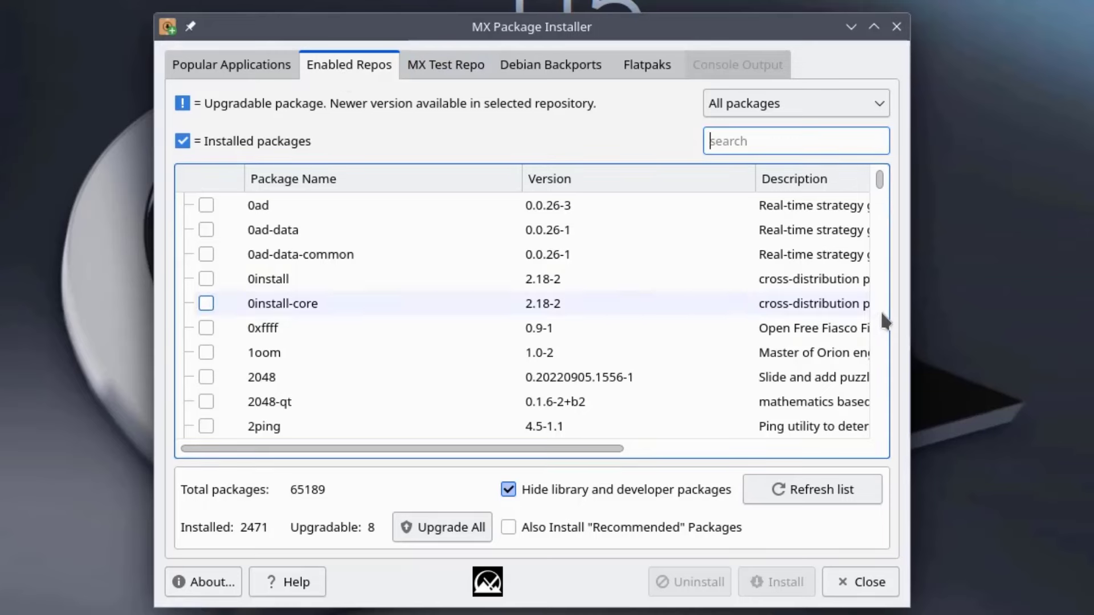
pyautogui.scroll(-7, 880, 308)
pyautogui.scroll(-10, 881, 306)
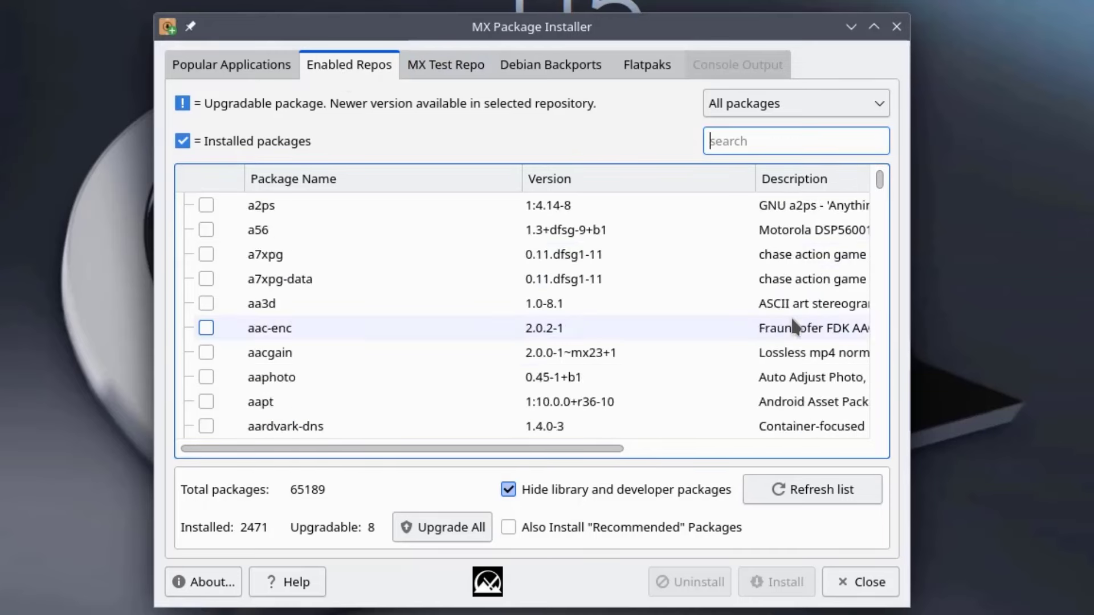
pyautogui.scroll(-3, 786, 322)
pyautogui.click(446, 64)
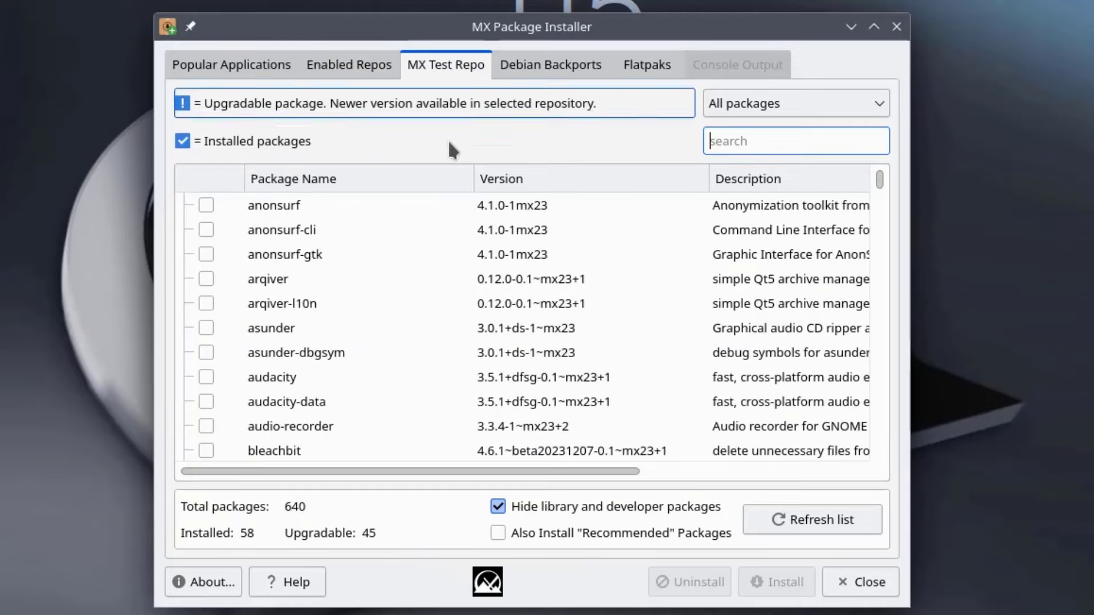
pyautogui.scroll(-3, 515, 311)
pyautogui.scroll(-15, 519, 307)
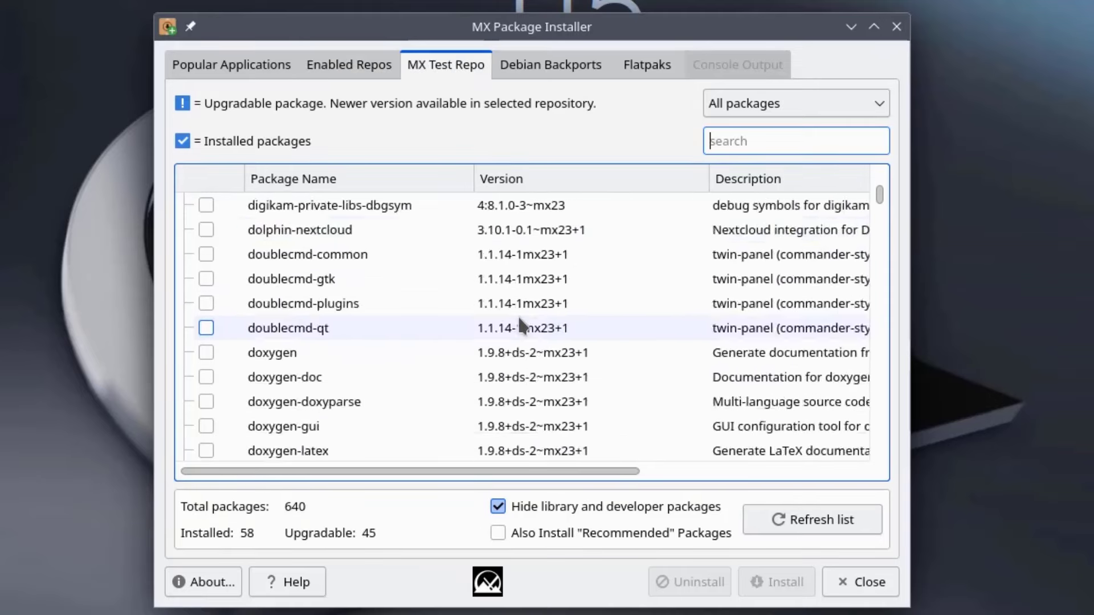
pyautogui.click(551, 64)
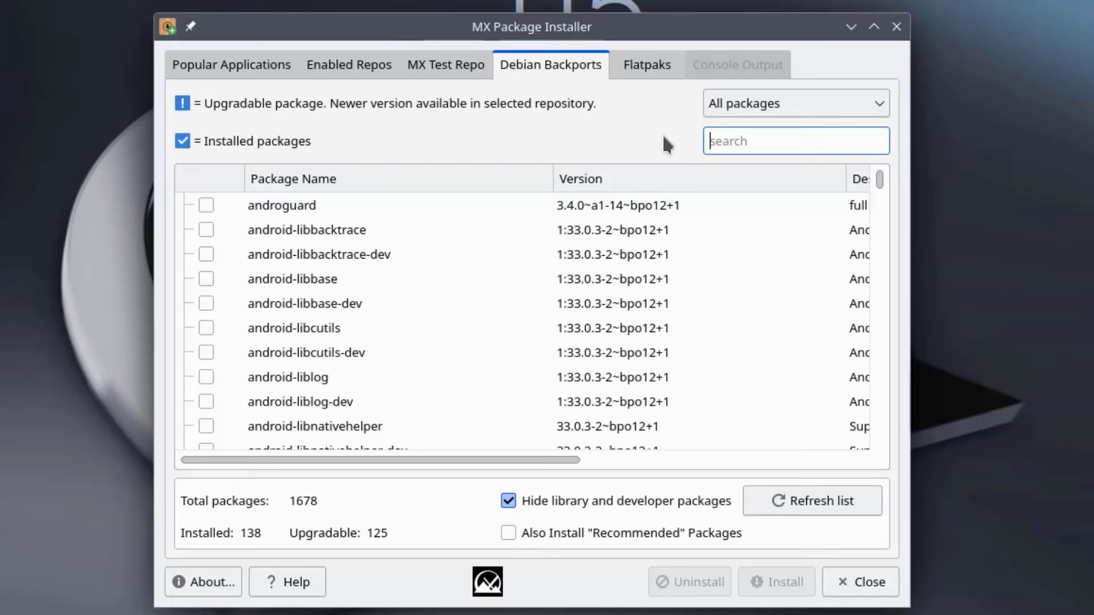
pyautogui.scroll(-4, 349, 266)
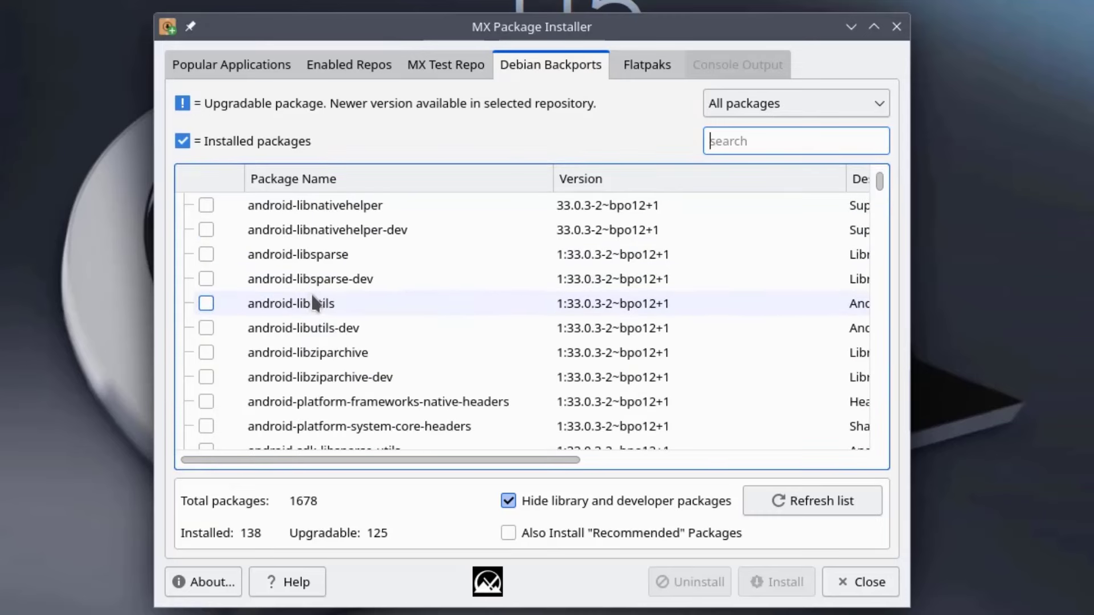
pyautogui.scroll(-15, 399, 342)
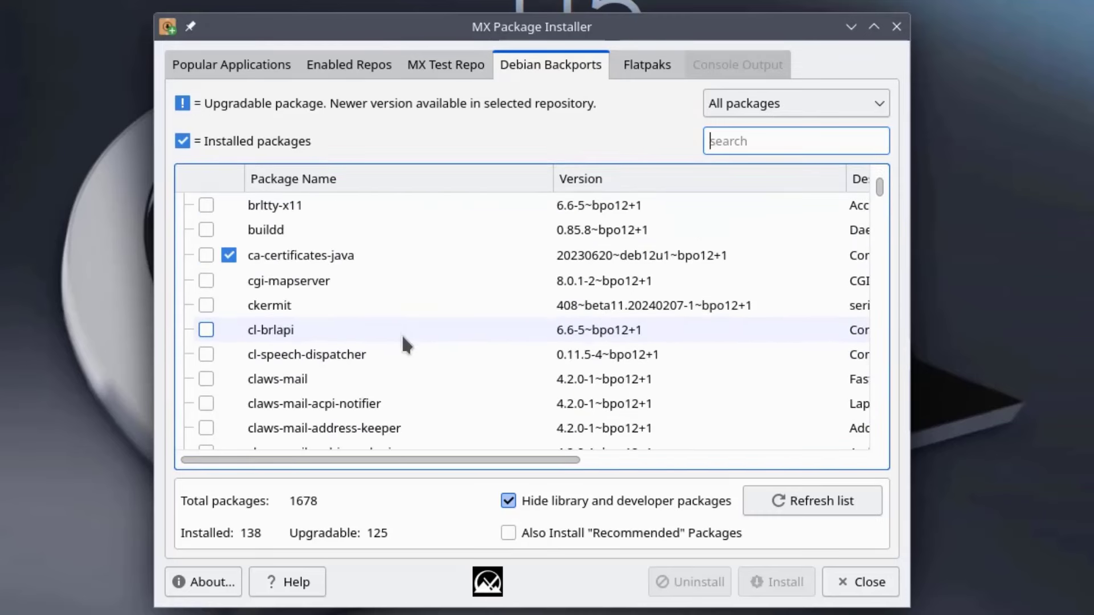
pyautogui.scroll(-10, 627, 348)
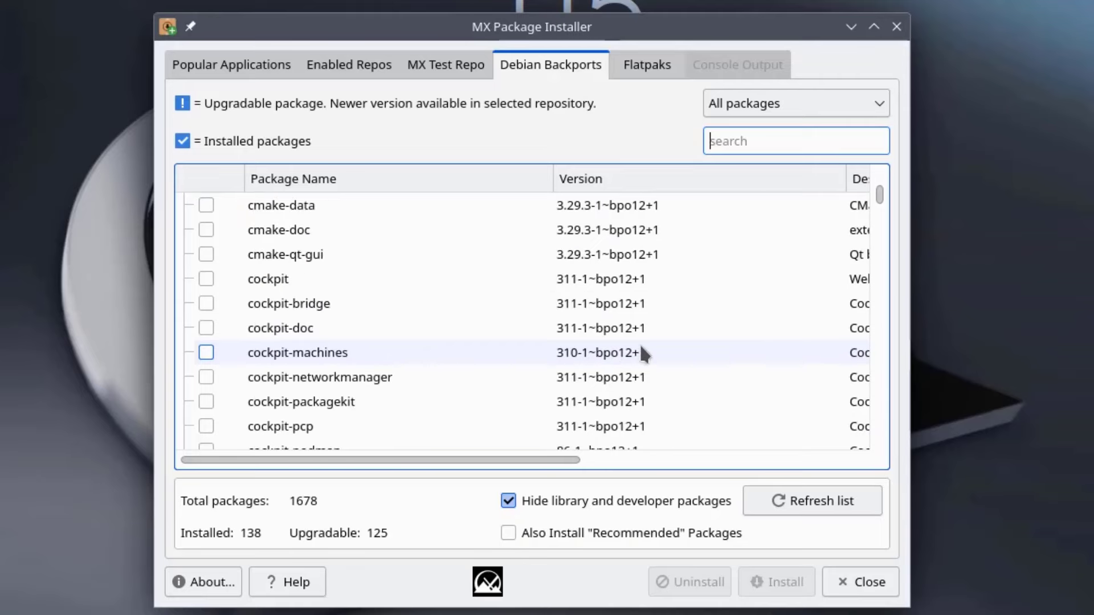
# View the Flatpaks list and its remote settings, keeping all users and flathub system
pyautogui.click(650, 64)
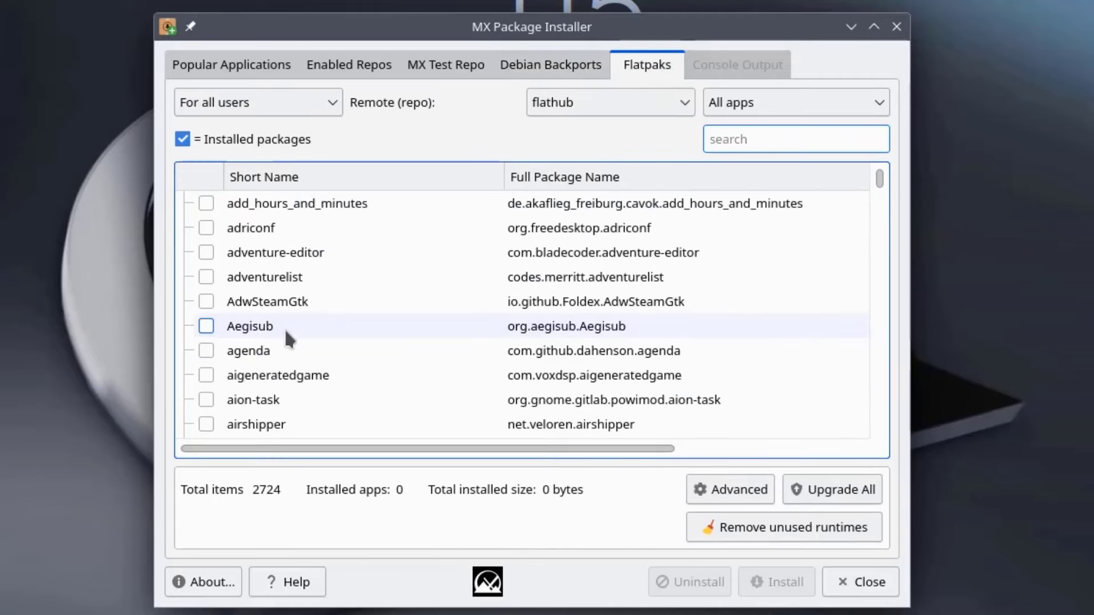
pyautogui.moveTo(880, 178); pyautogui.dragTo(881, 357)
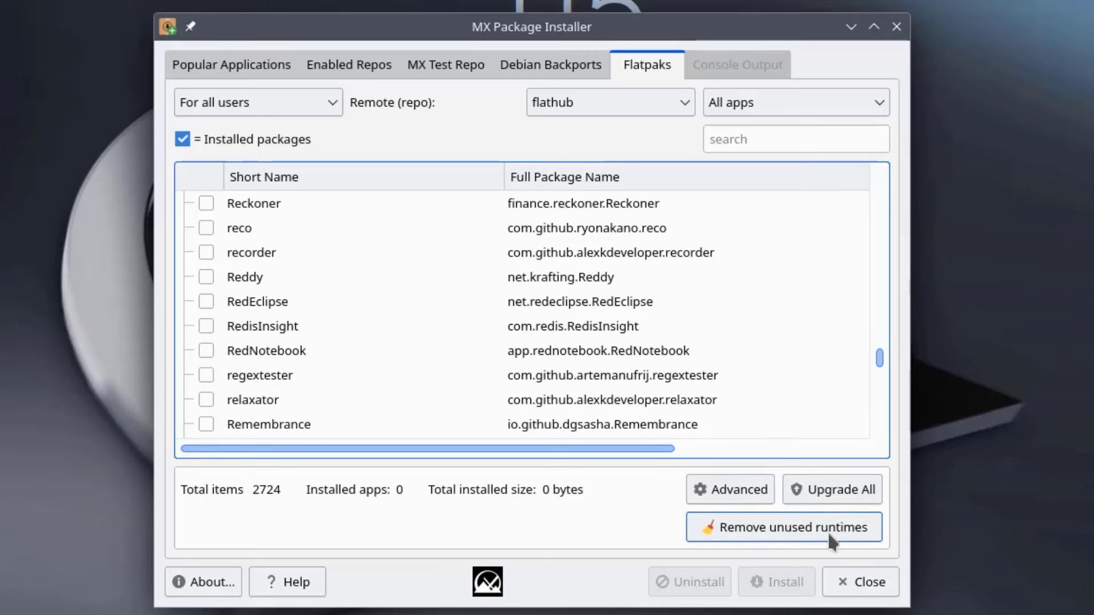
pyautogui.click(724, 490)
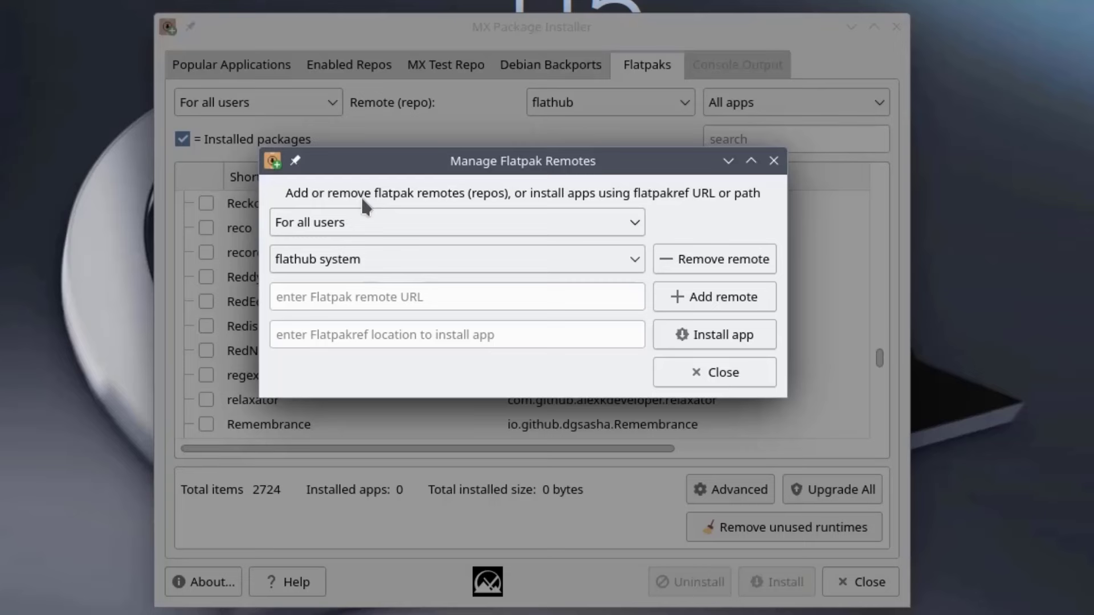
pyautogui.click(350, 221)
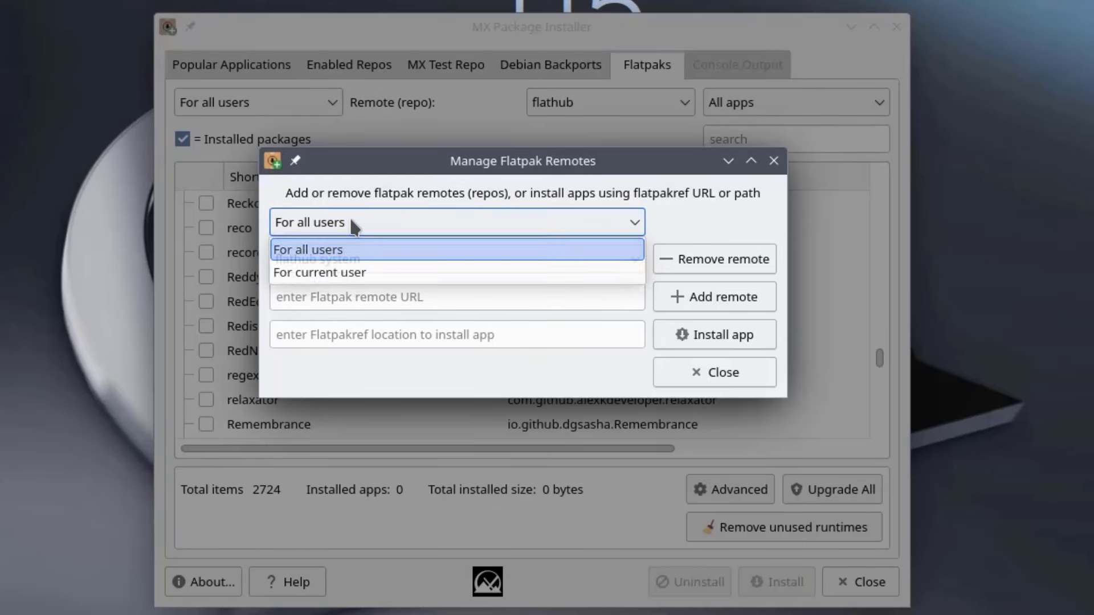
pyautogui.click(350, 220)
pyautogui.click(359, 265)
pyautogui.click(359, 265)
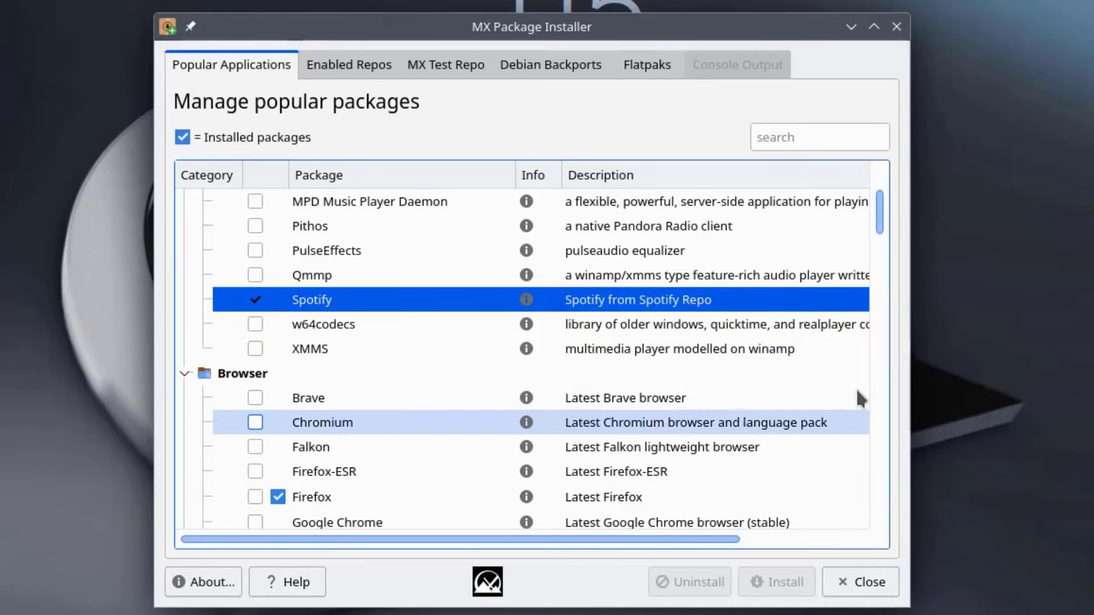
# Install google-chrome-stable from the Browser category, then close MX Package Installer
pyautogui.scroll(-3, 275, 312)
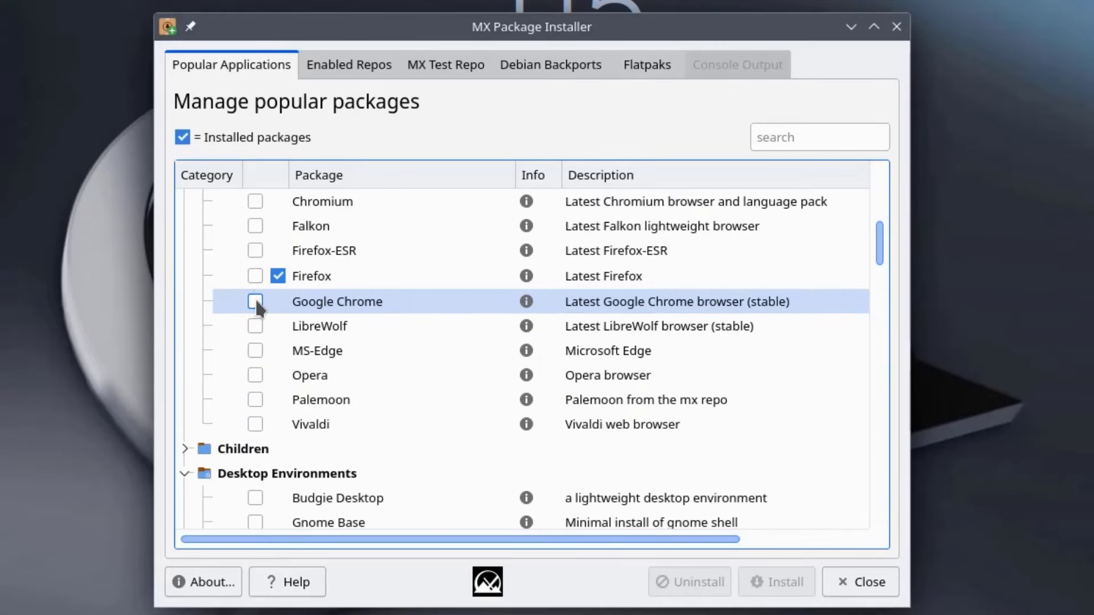
pyautogui.click(254, 301)
pyautogui.click(782, 582)
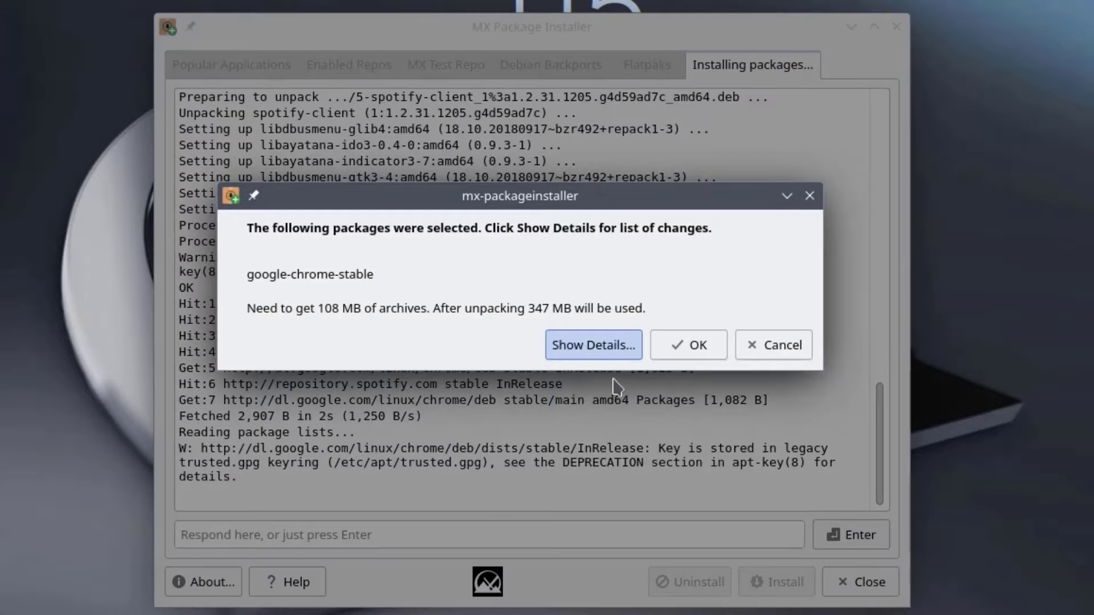
pyautogui.click(691, 337)
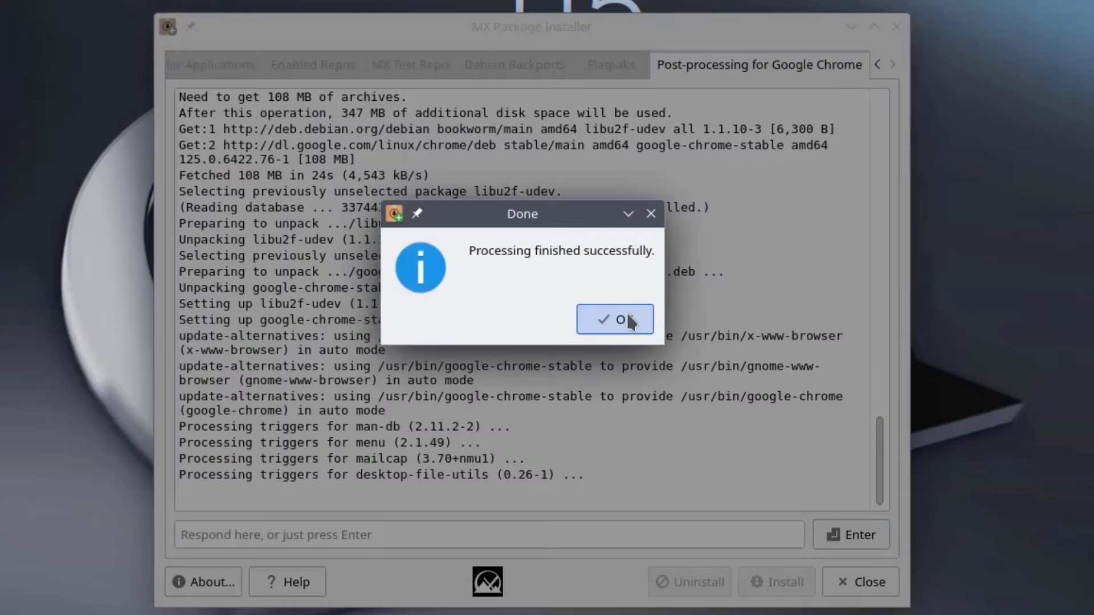
pyautogui.click(627, 316)
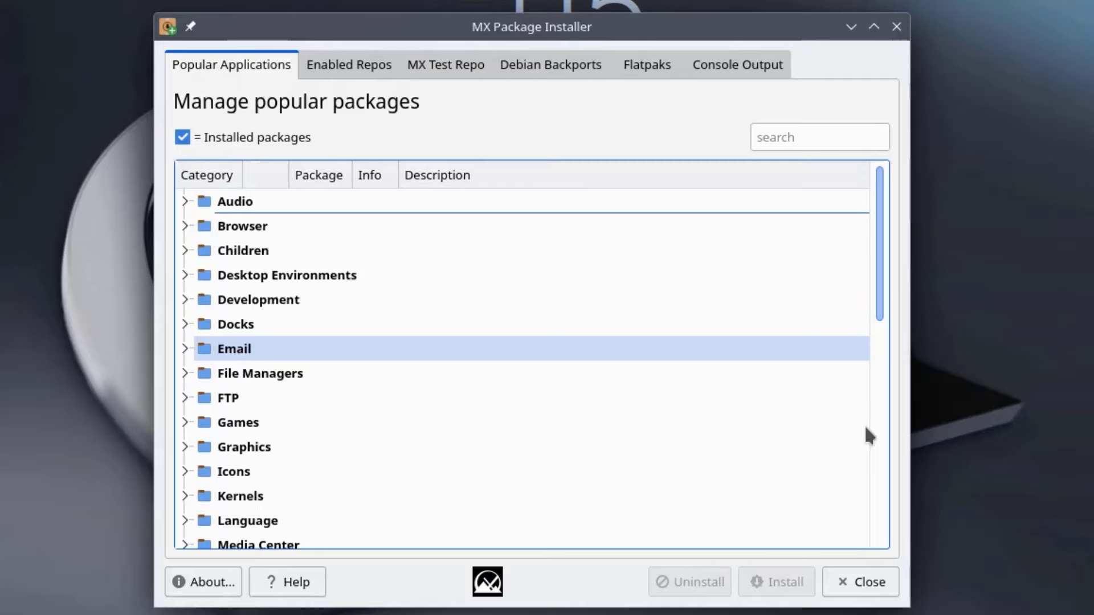
pyautogui.click(864, 580)
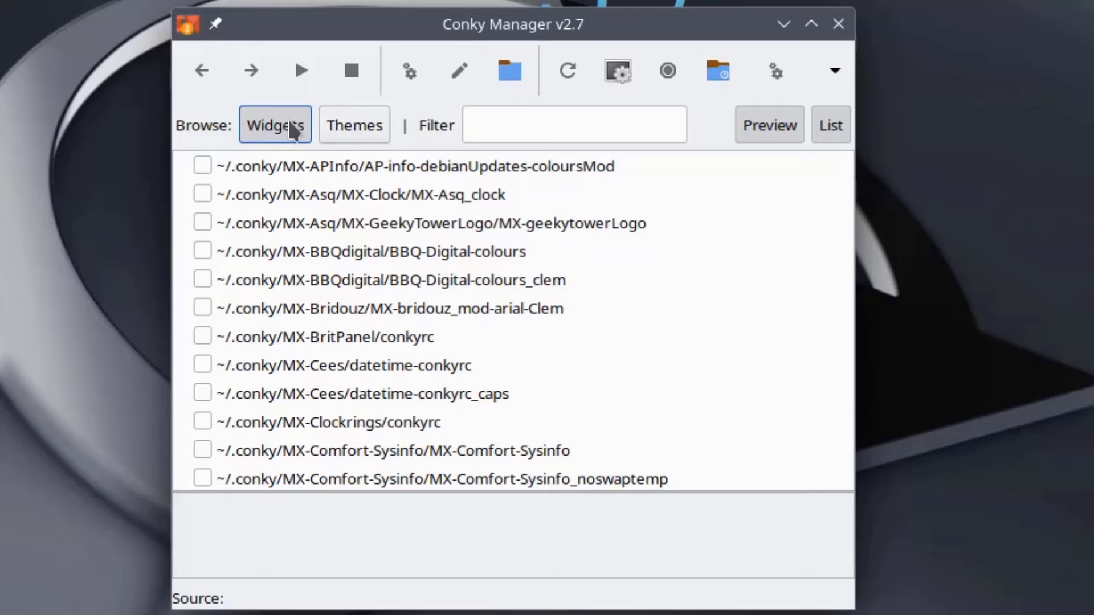
# Flip from Themes back to Widgets in Conky Manager and scroll down the widget list
pyautogui.click(340, 127)
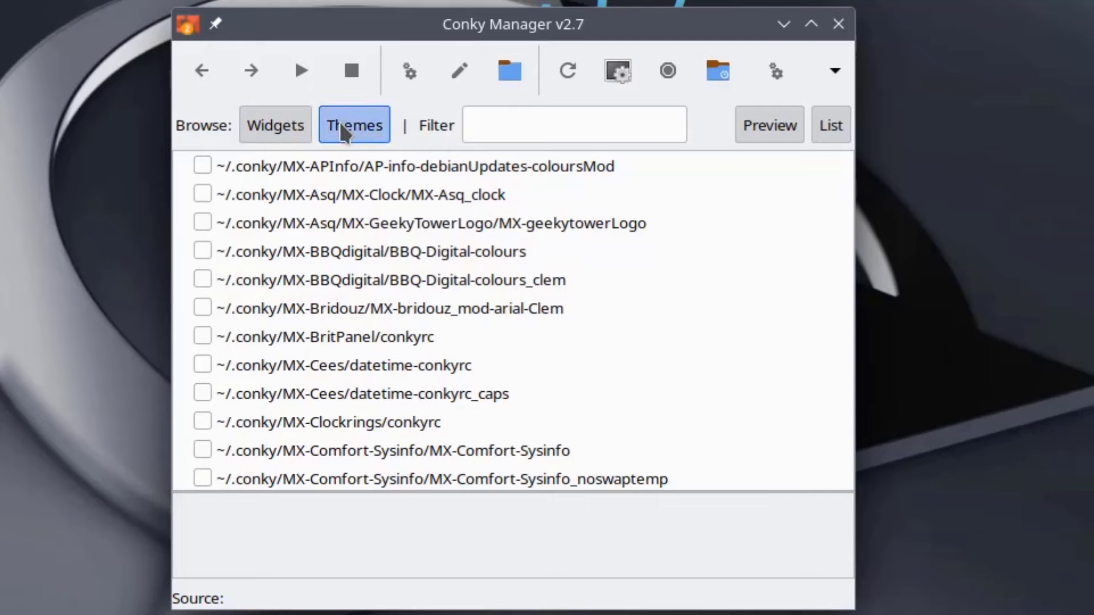
pyautogui.click(285, 121)
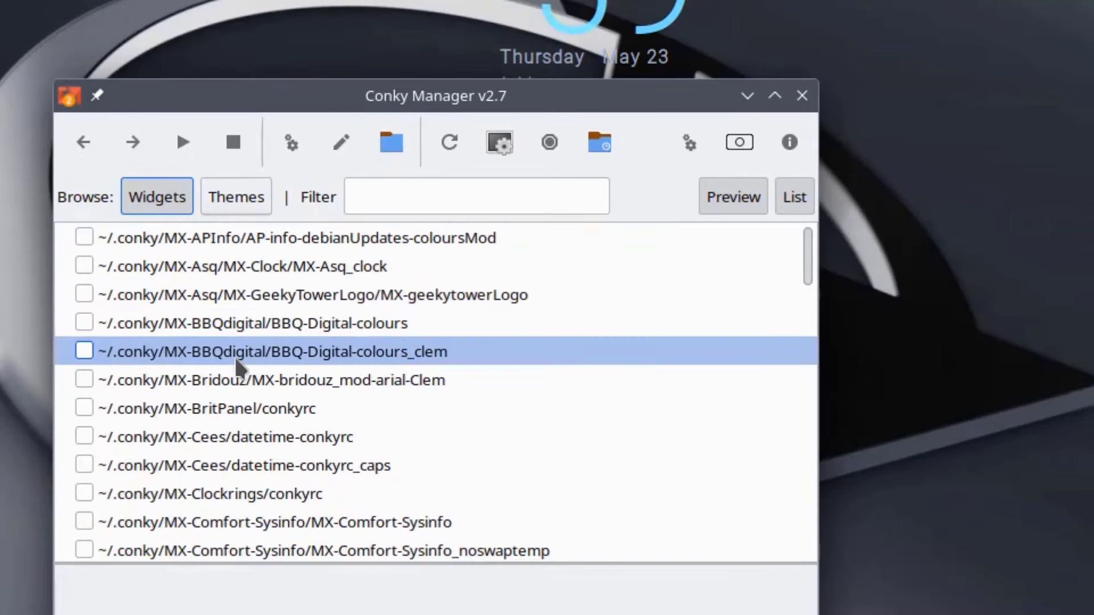
pyautogui.scroll(-3, 238, 370)
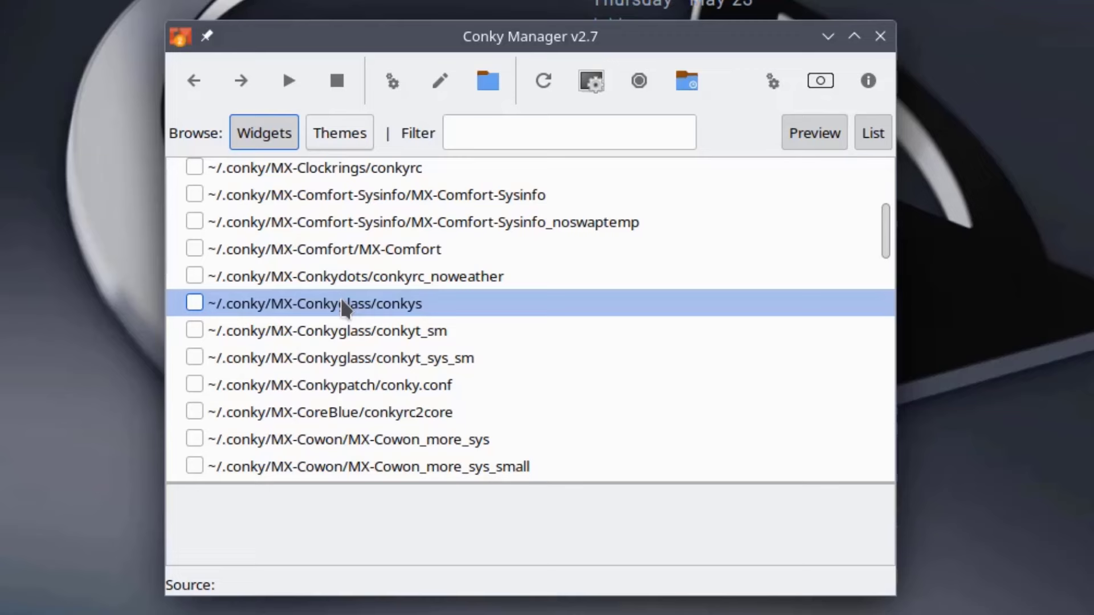
pyautogui.scroll(-1, 354, 320)
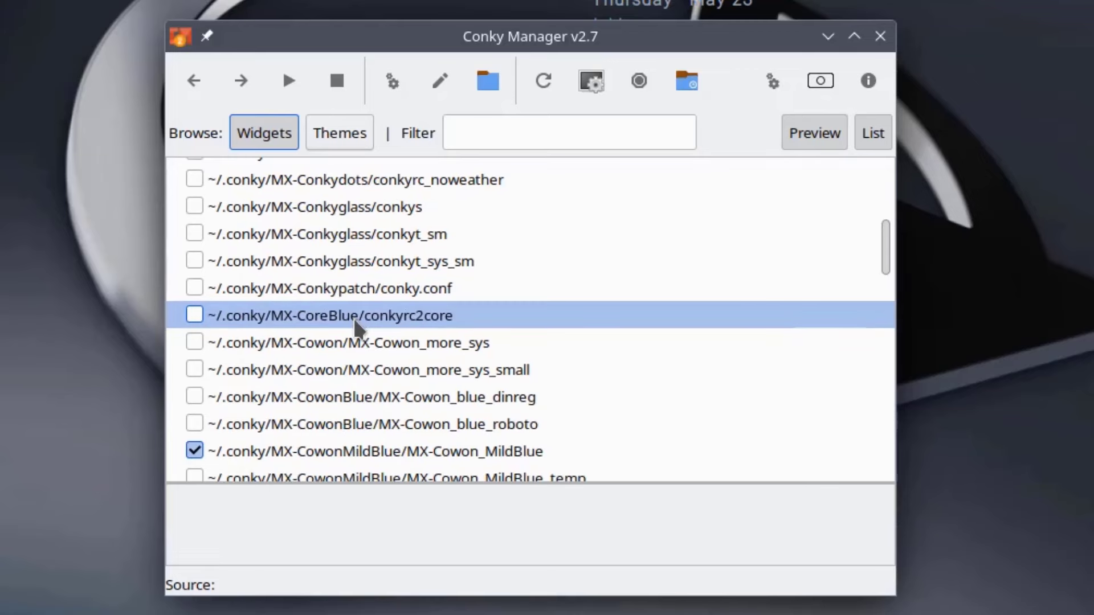
pyautogui.scroll(-1, 534, 383)
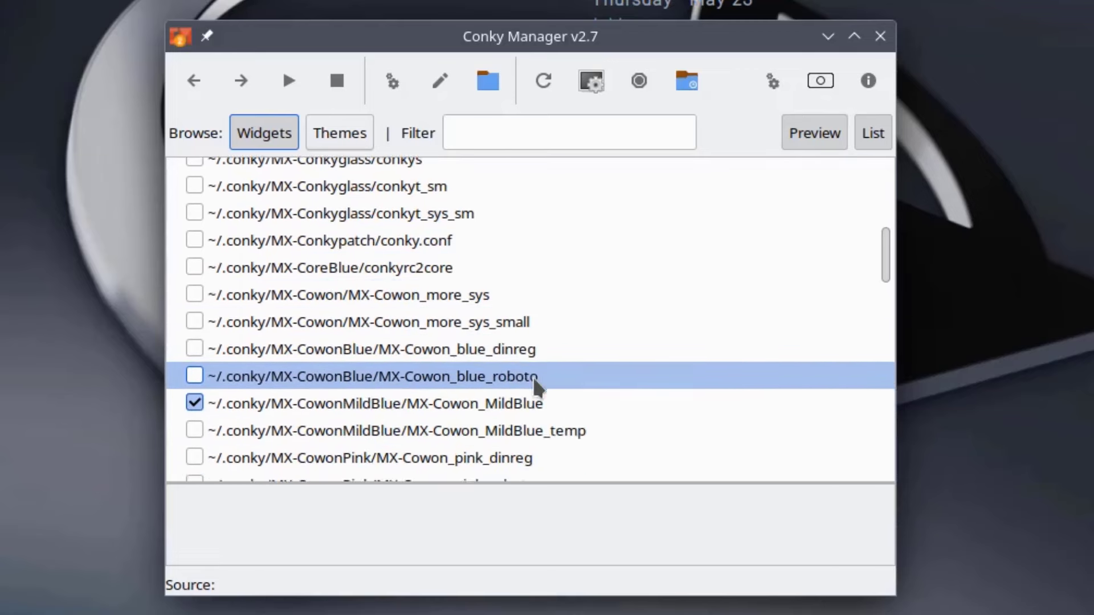
pyautogui.scroll(-1, 534, 381)
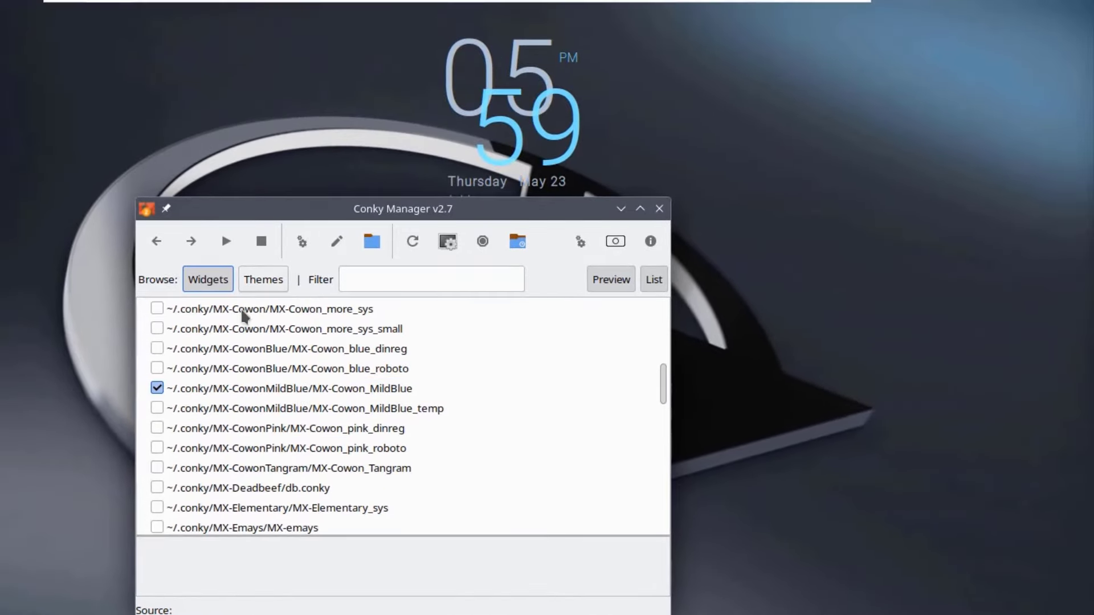
# Turn off MX-Cowon_MildBlue and MX-Gotham_mx17, trial two widgets, and enable MX-SmoothInformation
pyautogui.click(157, 388)
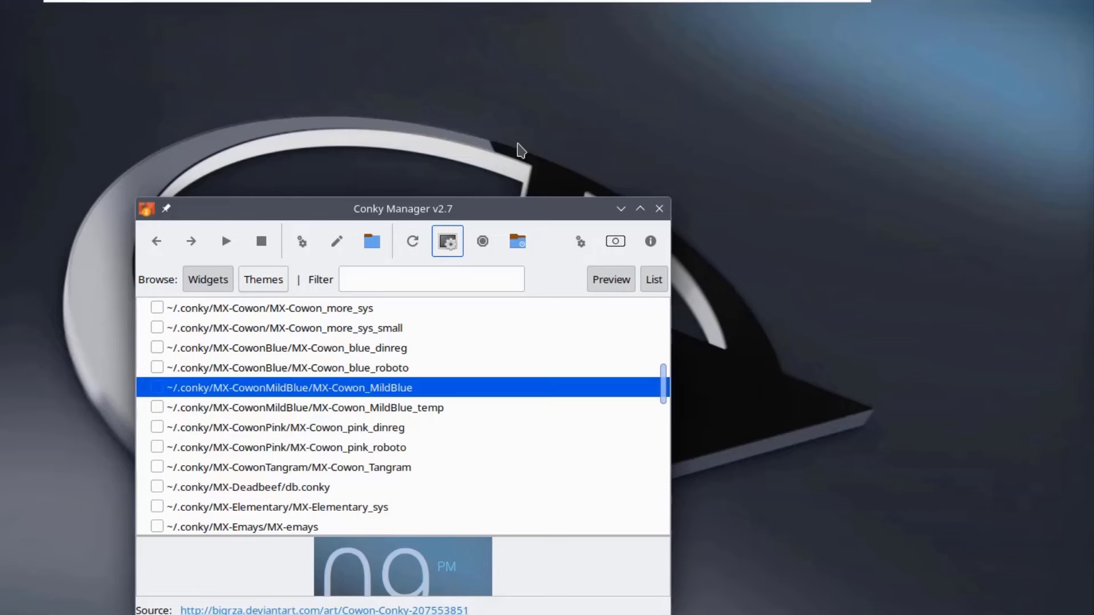
pyautogui.scroll(-3, 446, 434)
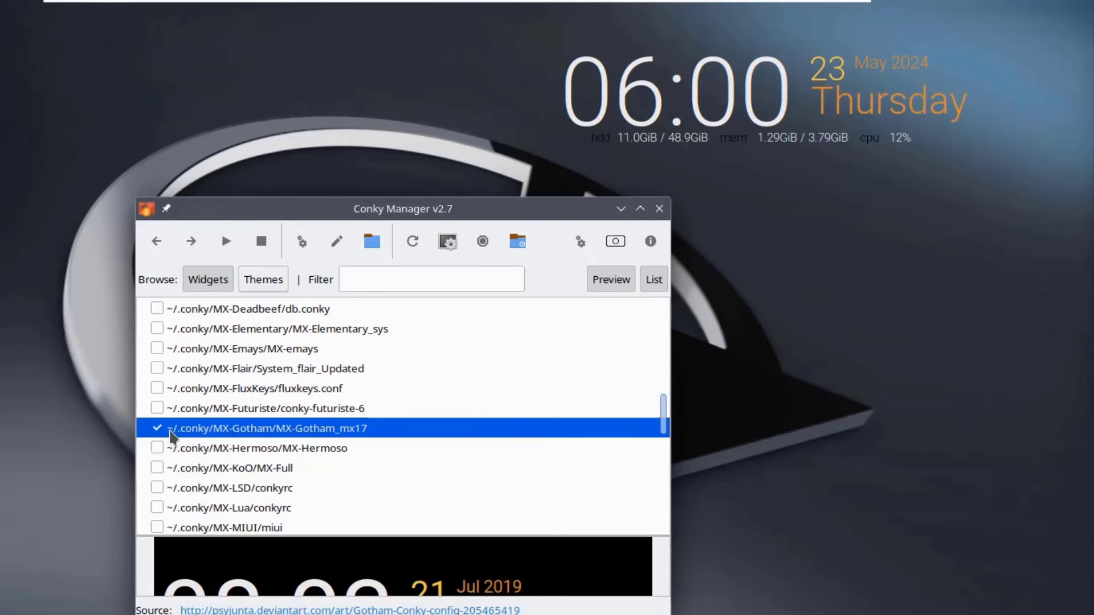
pyautogui.click(157, 428)
pyautogui.scroll(4, 302, 453)
pyautogui.click(158, 402)
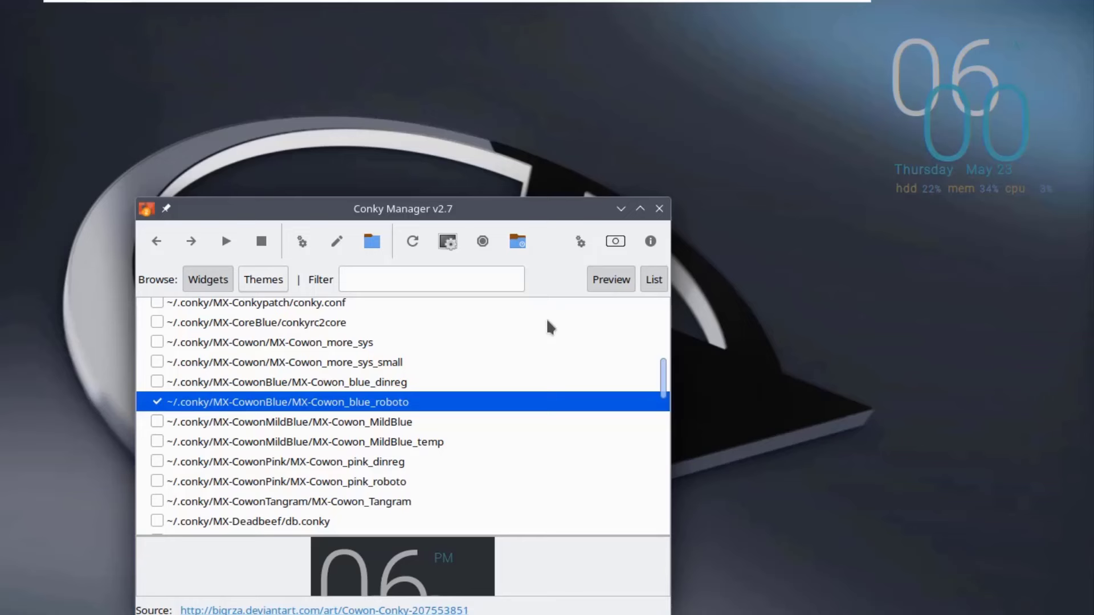
pyautogui.click(158, 402)
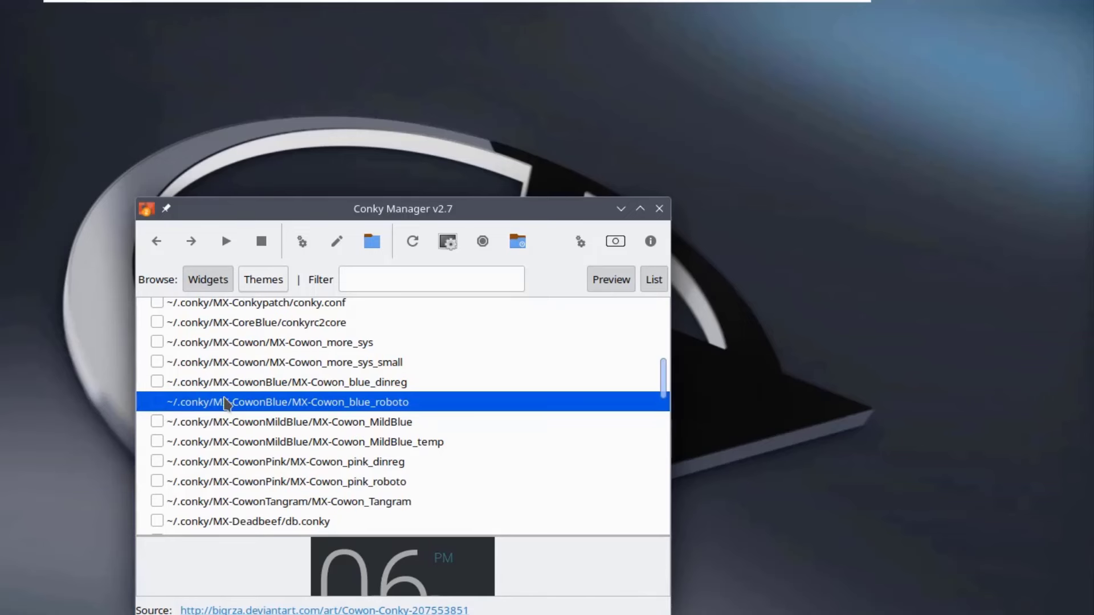
pyautogui.scroll(3, 225, 403)
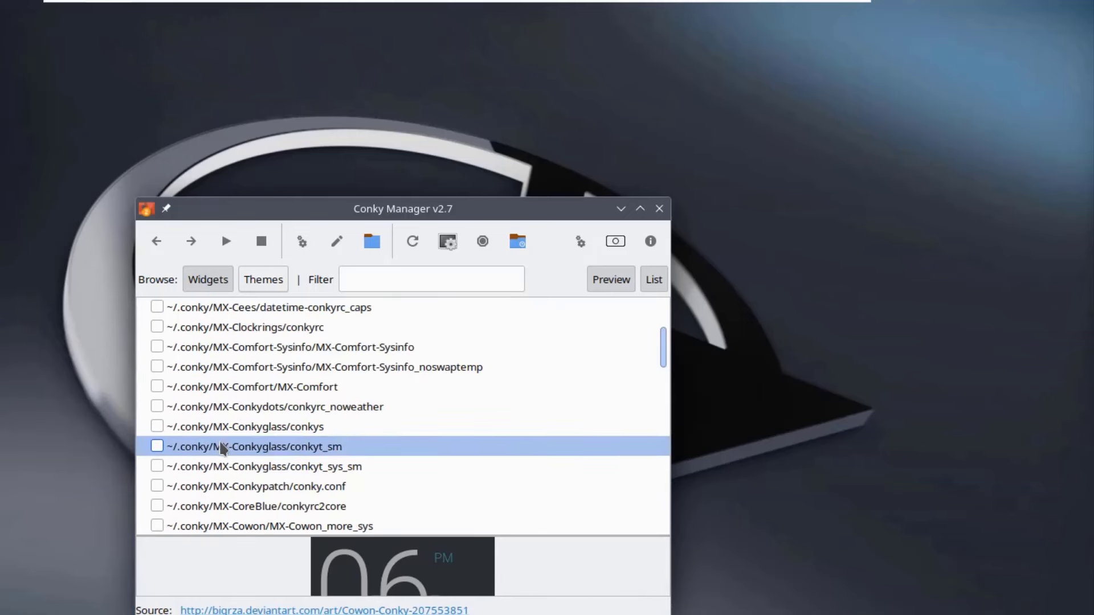
pyautogui.click(160, 406)
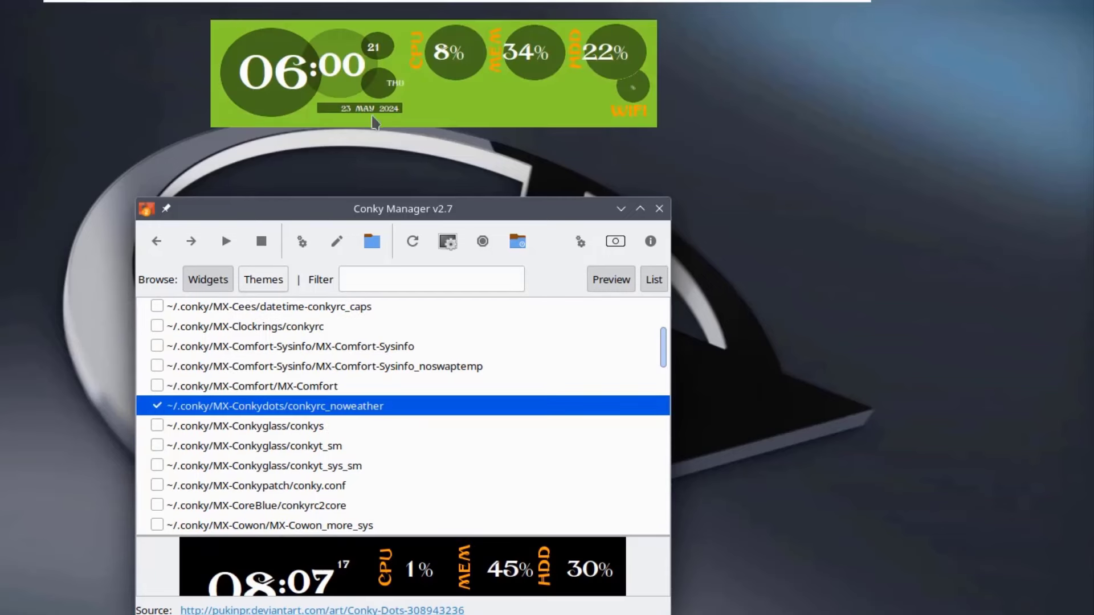
pyautogui.click(157, 406)
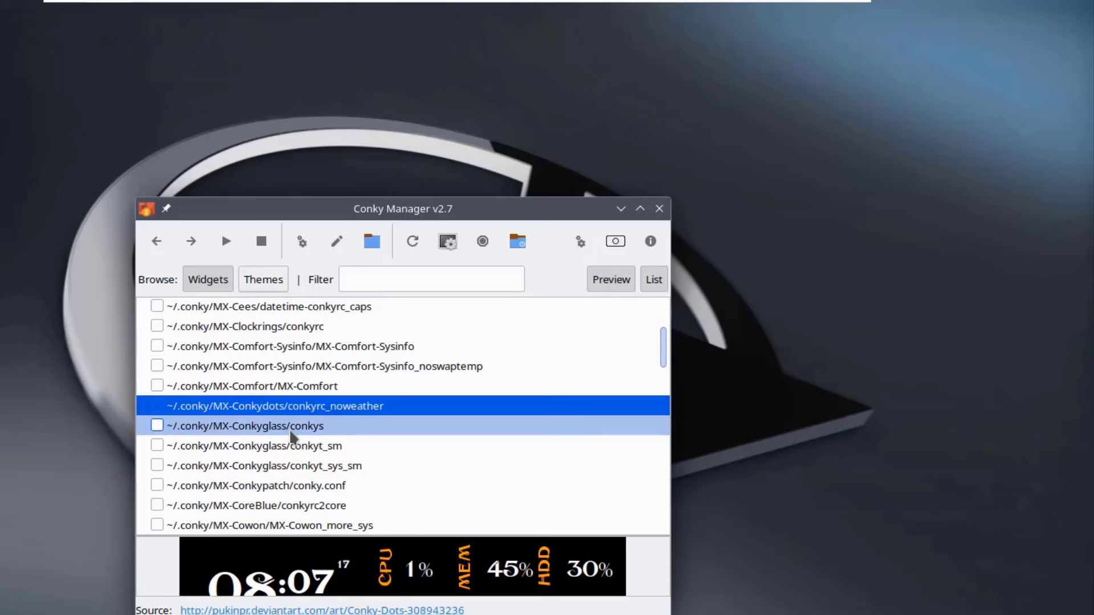
pyautogui.scroll(-2, 292, 442)
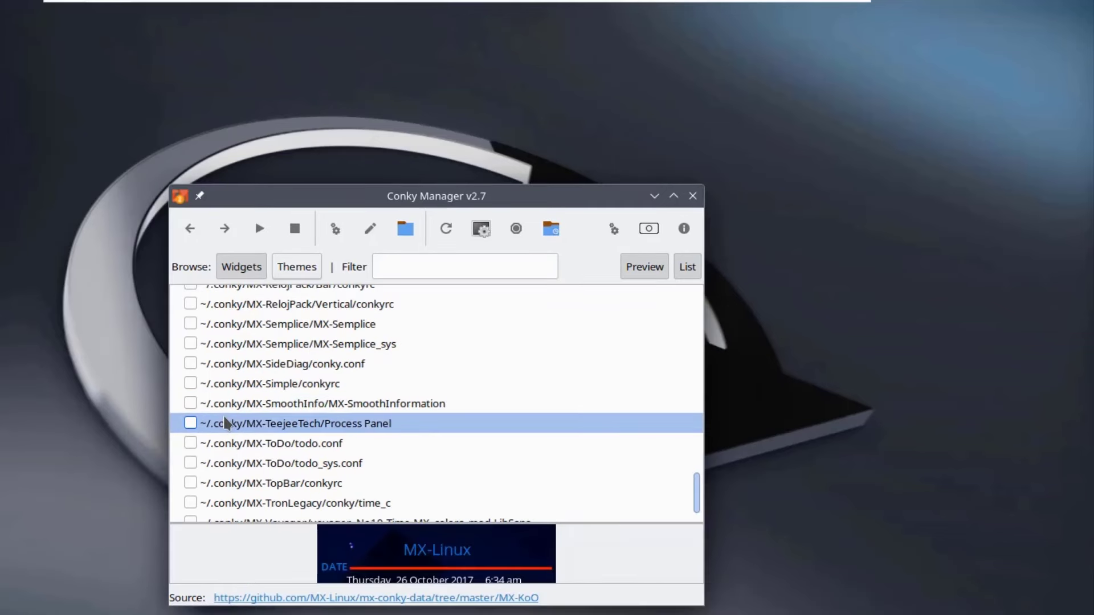
pyautogui.click(190, 403)
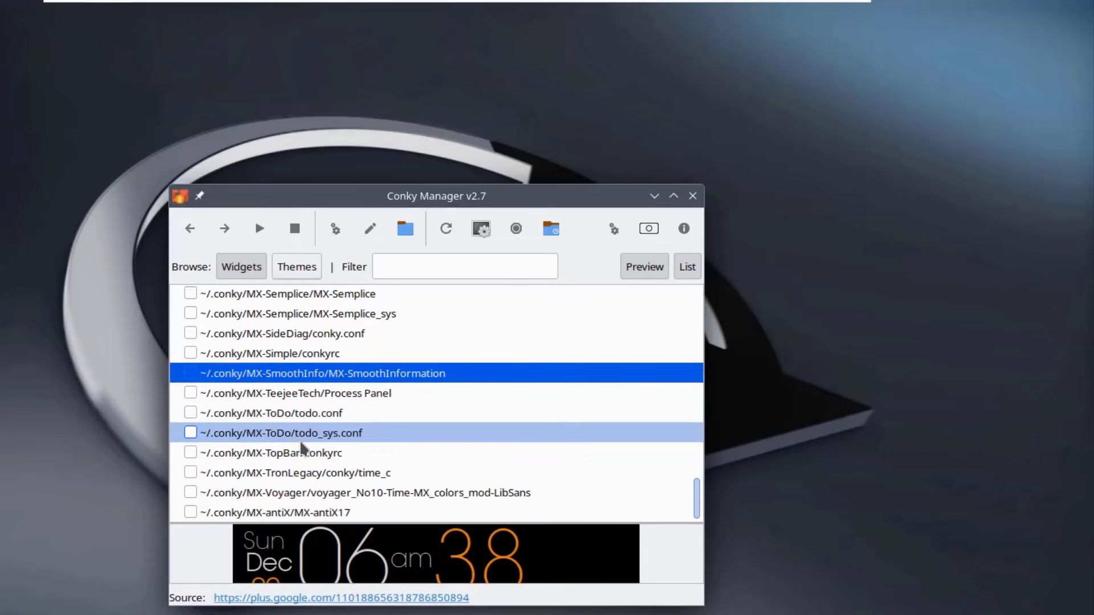
# Browse the Conky themes and start the BritPanel bar on the desktop
pyautogui.click(291, 271)
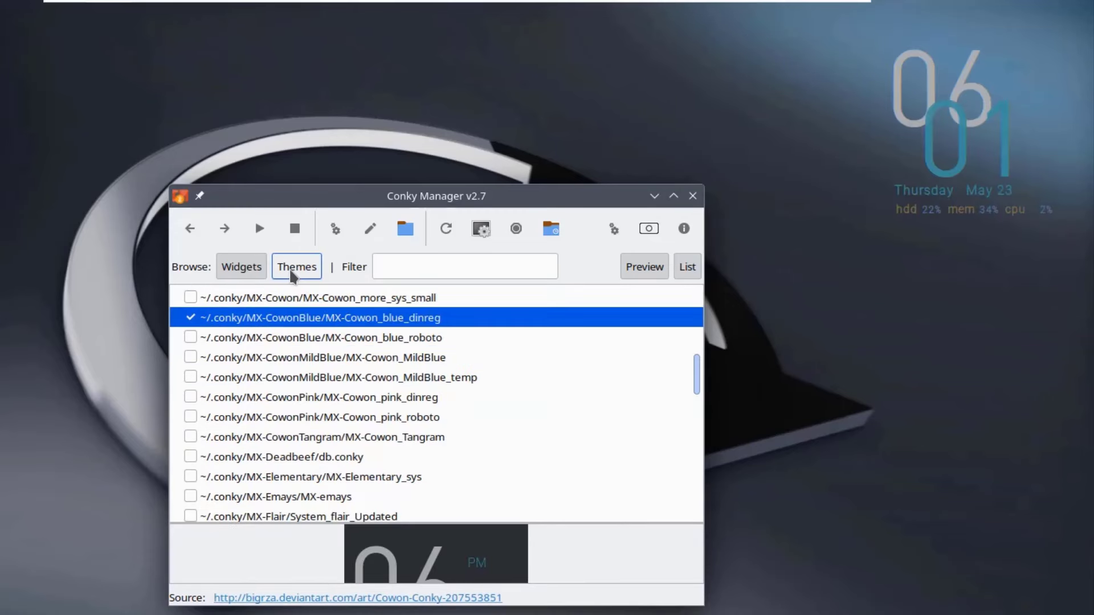
pyautogui.click(258, 229)
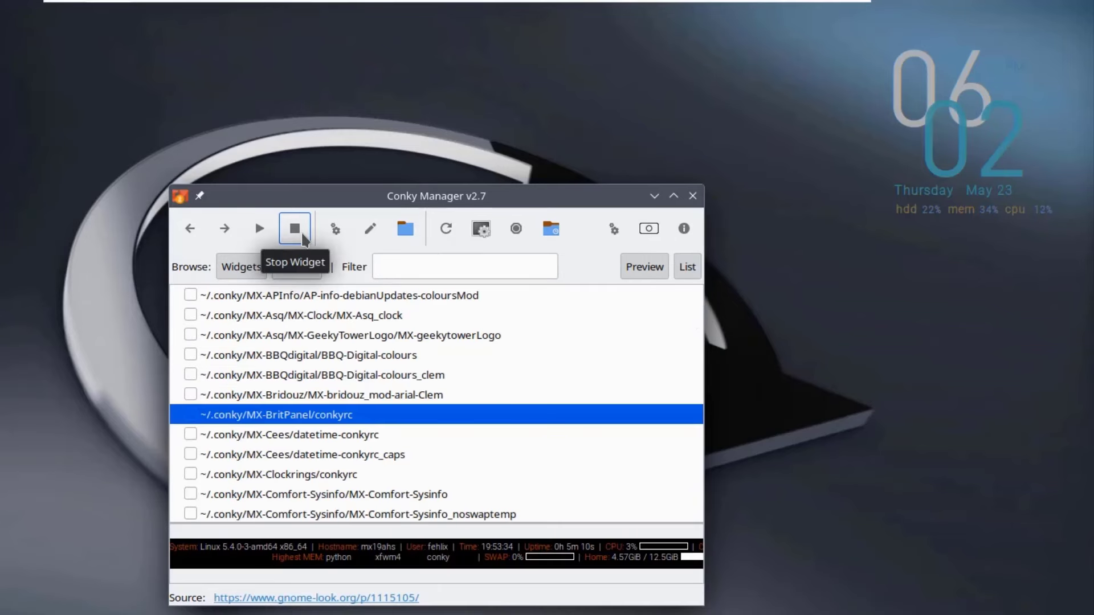
pyautogui.click(261, 227)
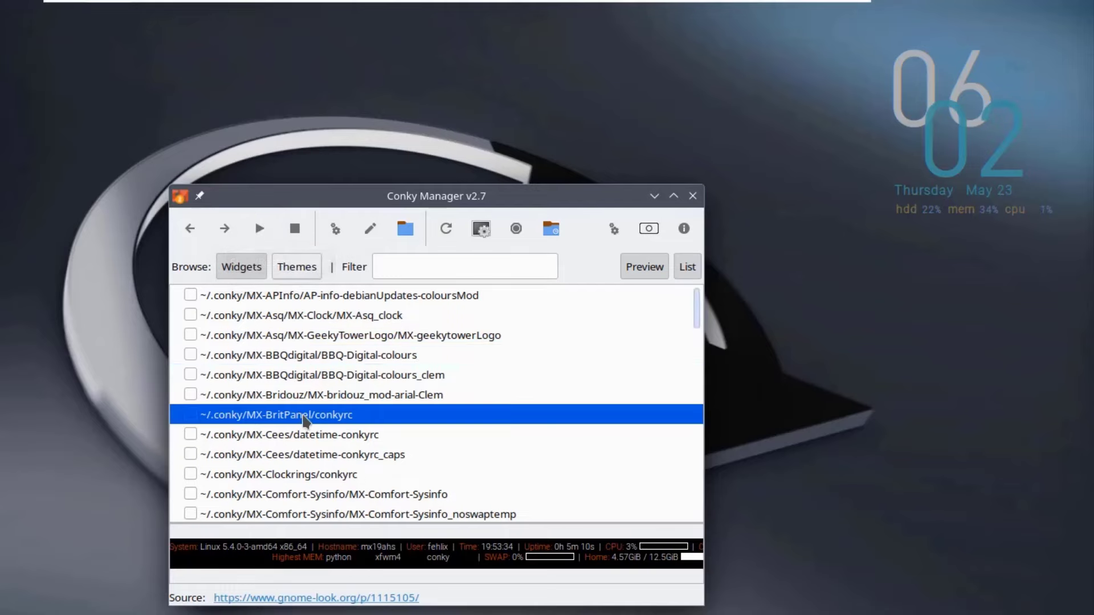
pyautogui.scroll(-3, 327, 425)
pyautogui.scroll(3, 327, 430)
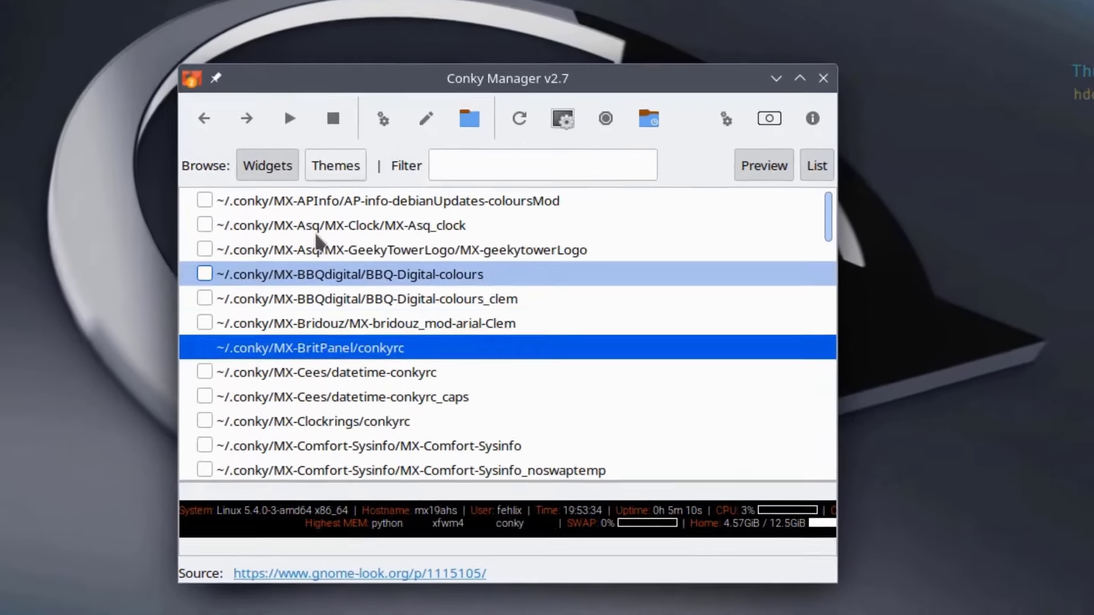
pyautogui.click(297, 267)
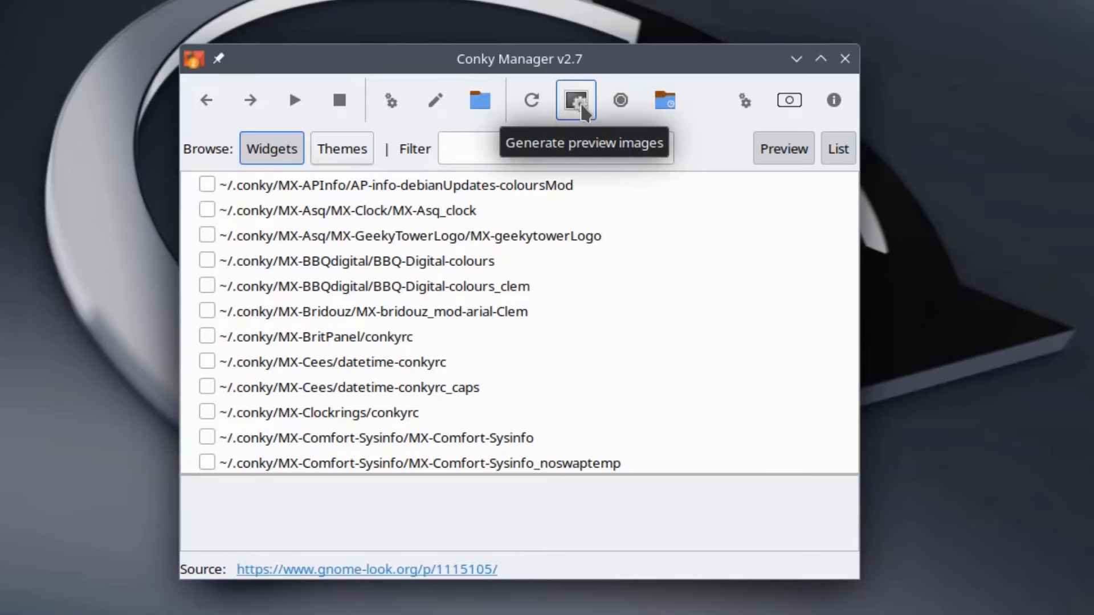
# Generate widget preview images and review the Locations and General application settings
pyautogui.click(581, 107)
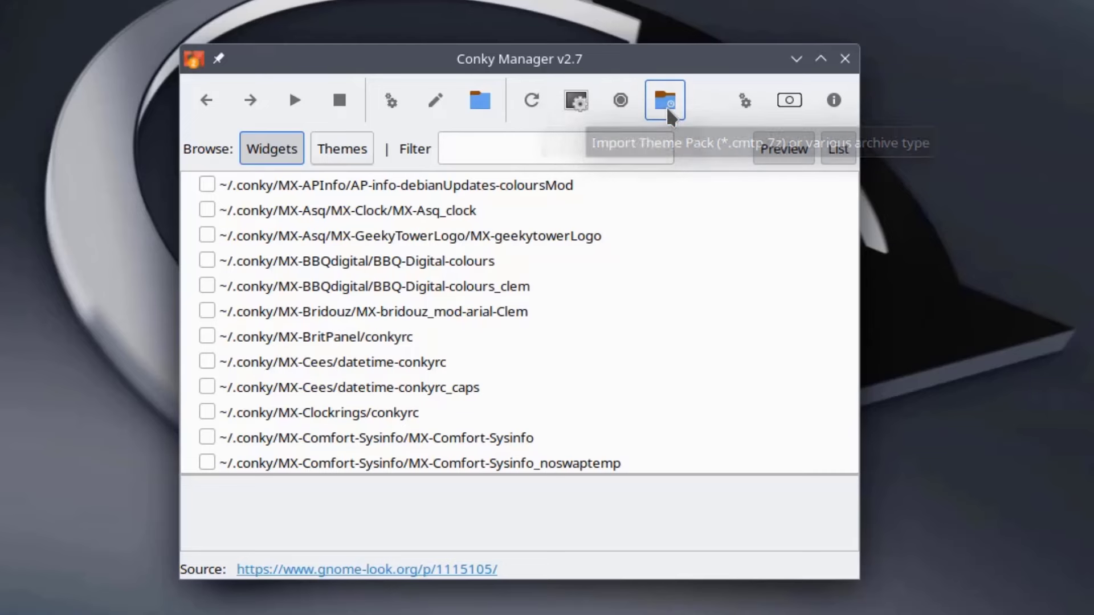
pyautogui.click(741, 97)
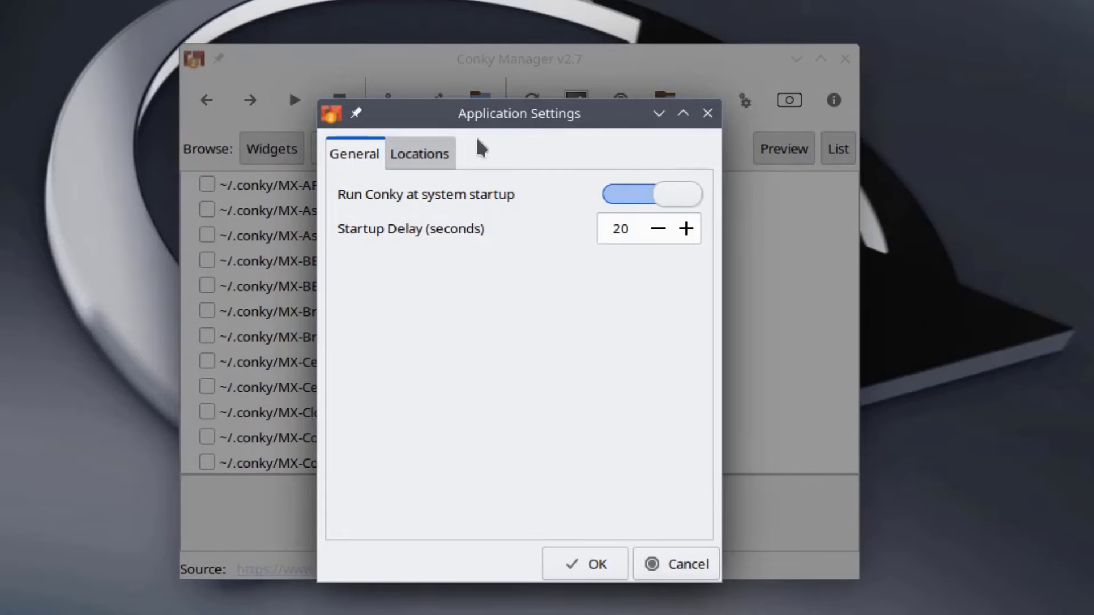
pyautogui.click(450, 153)
pyautogui.click(353, 160)
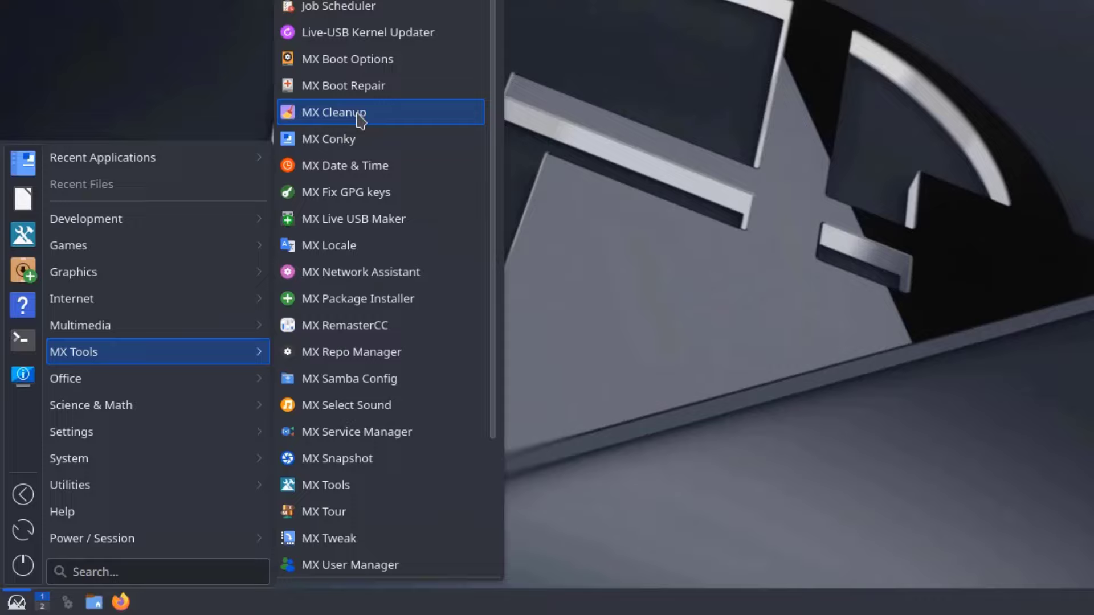
# Review MX Cleanup's user and folder options and Filelight disk usage, then close both unchanged
pyautogui.click(360, 116)
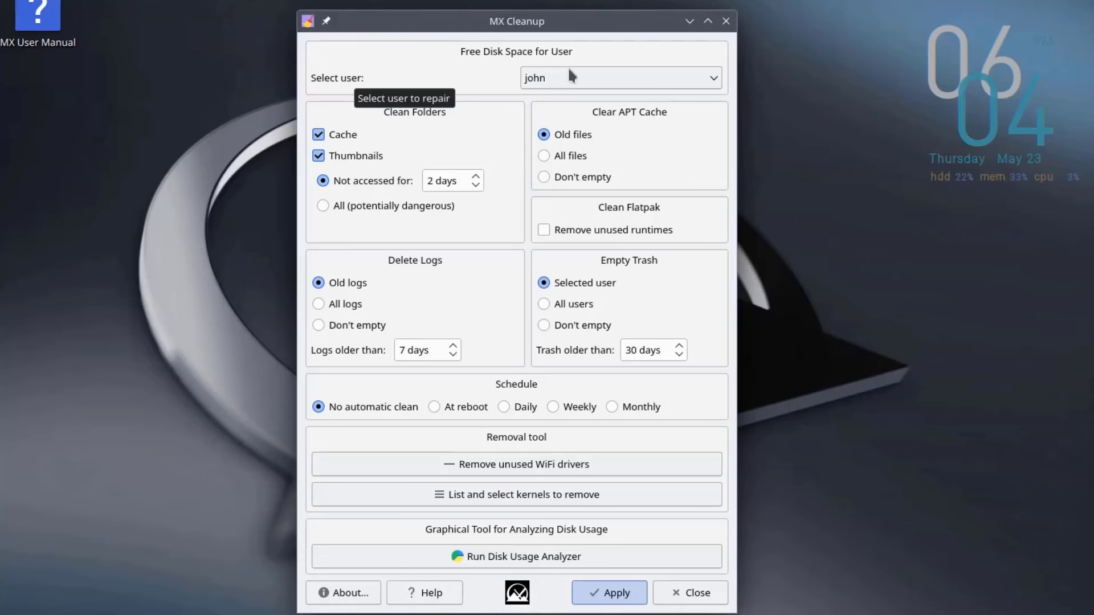
pyautogui.click(570, 77)
pyautogui.click(471, 78)
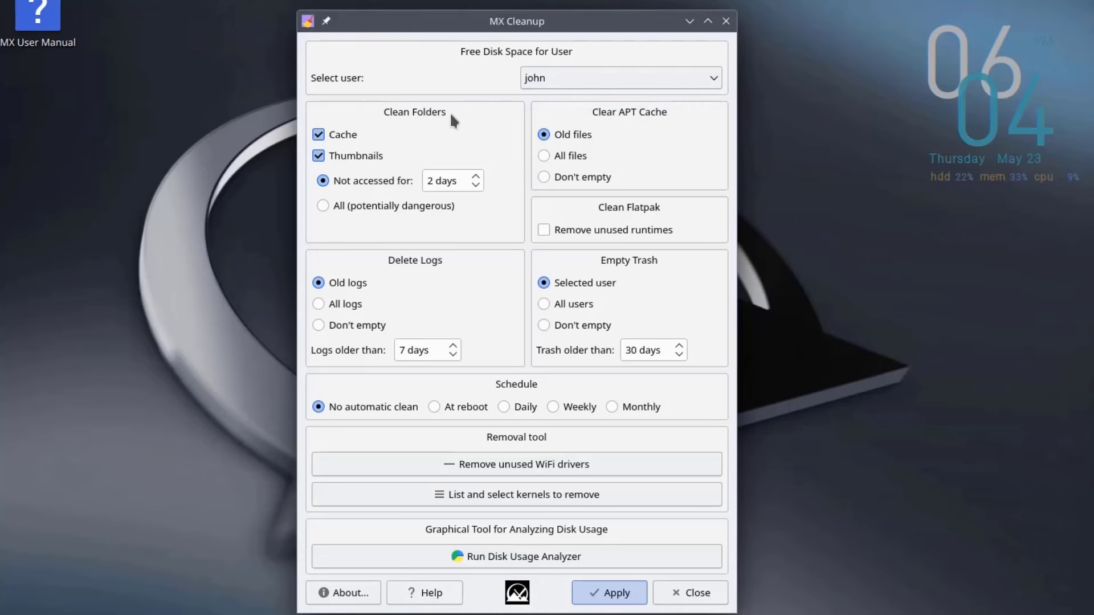
pyautogui.click(341, 180)
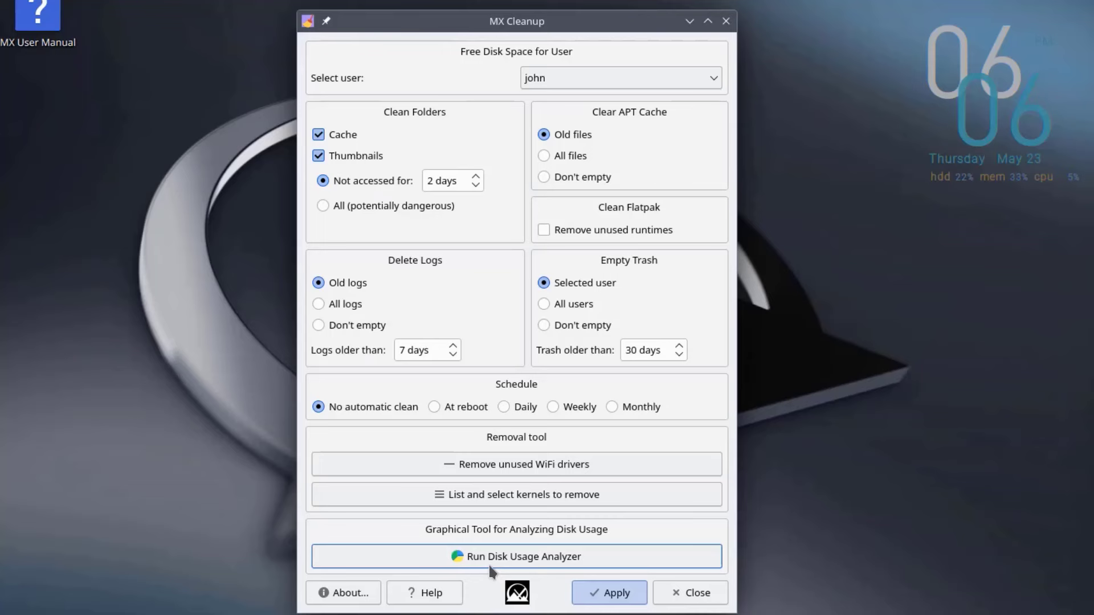
pyautogui.click(540, 563)
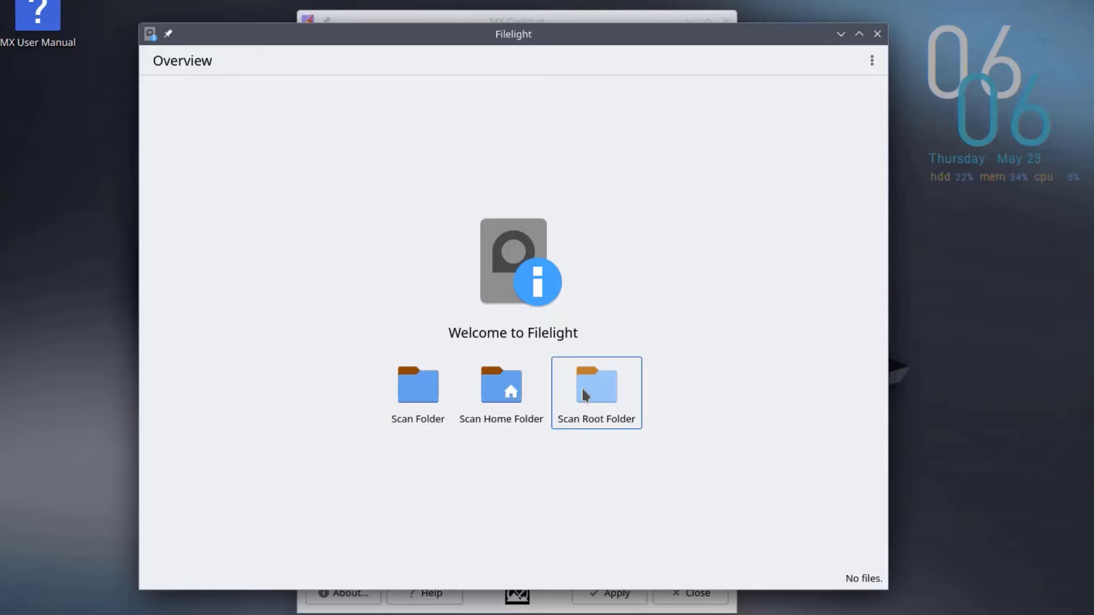
pyautogui.click(877, 33)
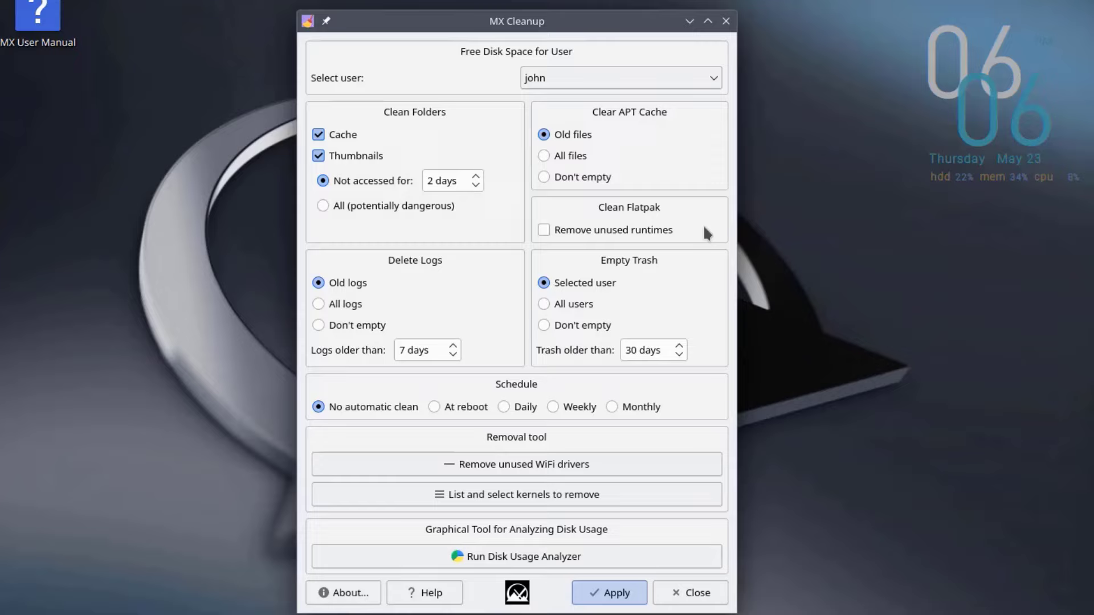
pyautogui.click(690, 592)
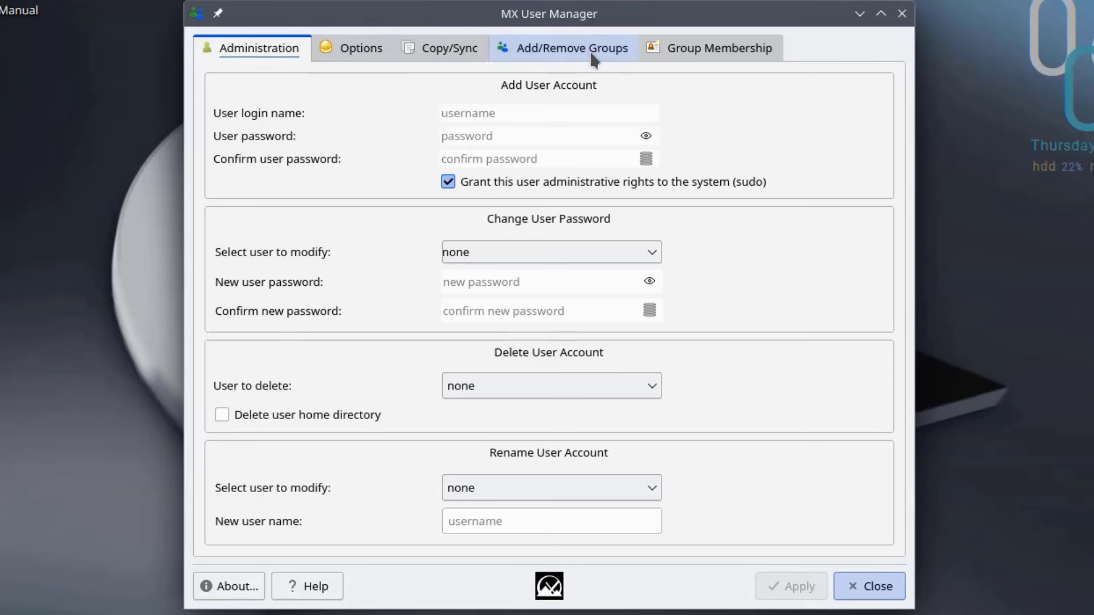
# Look over the new-user, sudo and delete fields, then select the existing user under Rename
pyautogui.click(463, 112)
pyautogui.click(452, 181)
pyautogui.click(451, 389)
pyautogui.click(490, 457)
pyautogui.click(449, 489)
pyautogui.click(468, 536)
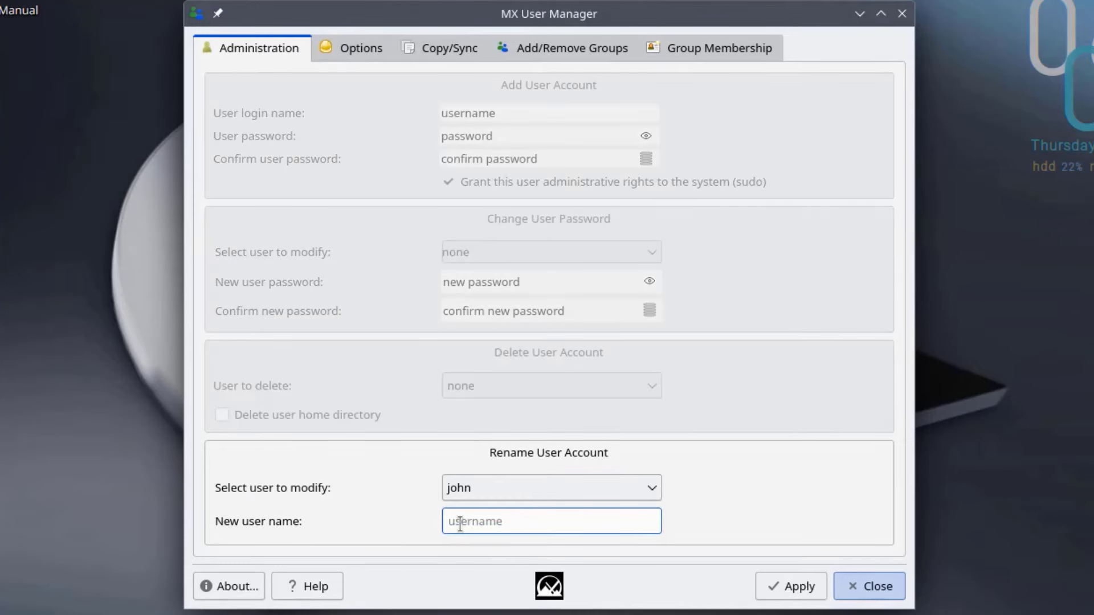
# On the Options page, pick the existing user, then reset the selection to none
pyautogui.click(371, 47)
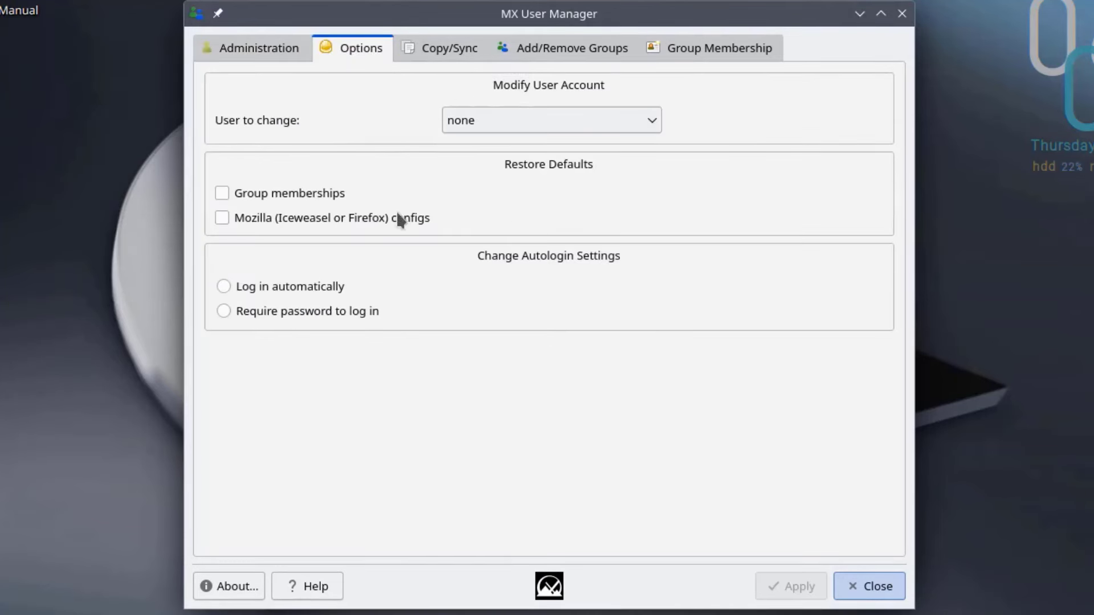
pyautogui.click(551, 121)
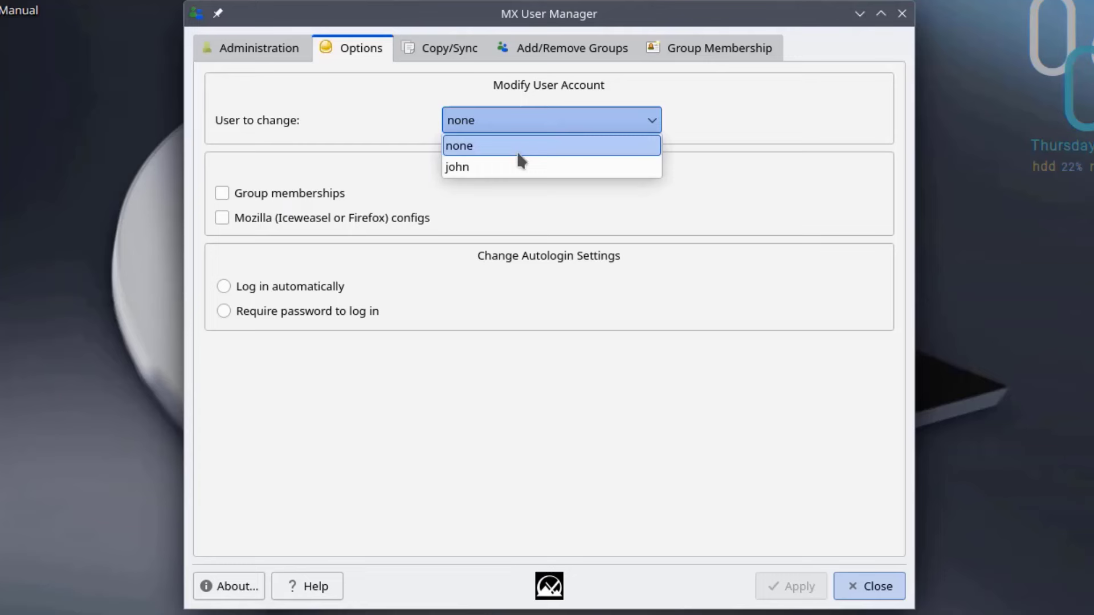
pyautogui.click(507, 166)
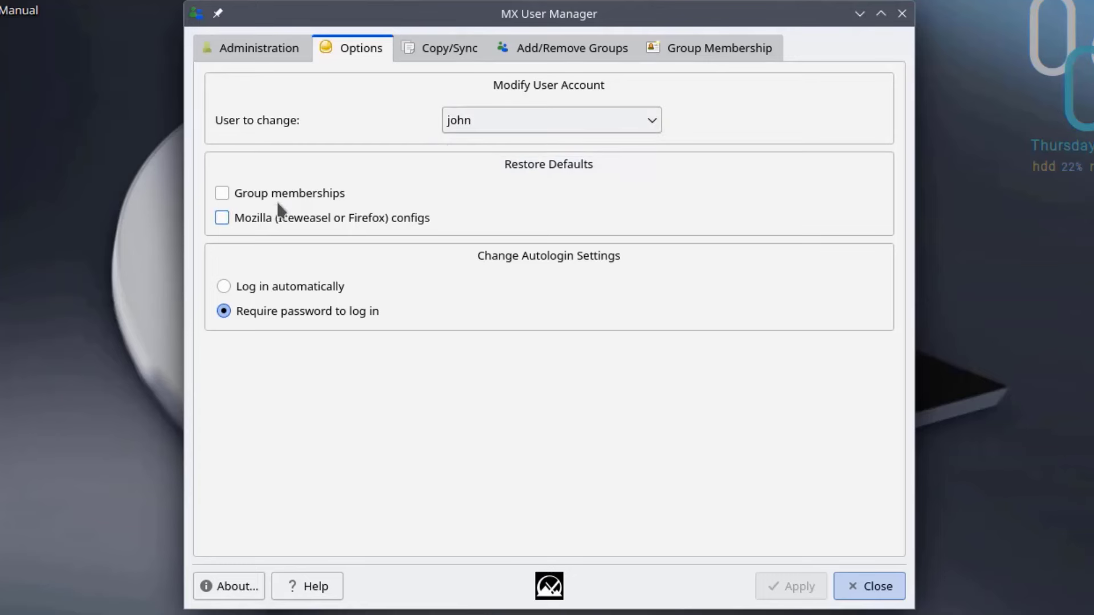
pyautogui.click(517, 124)
pyautogui.click(498, 144)
# View Copy/Sync, then toggle and revert the user-level group and news-group deletion checks
pyautogui.click(453, 52)
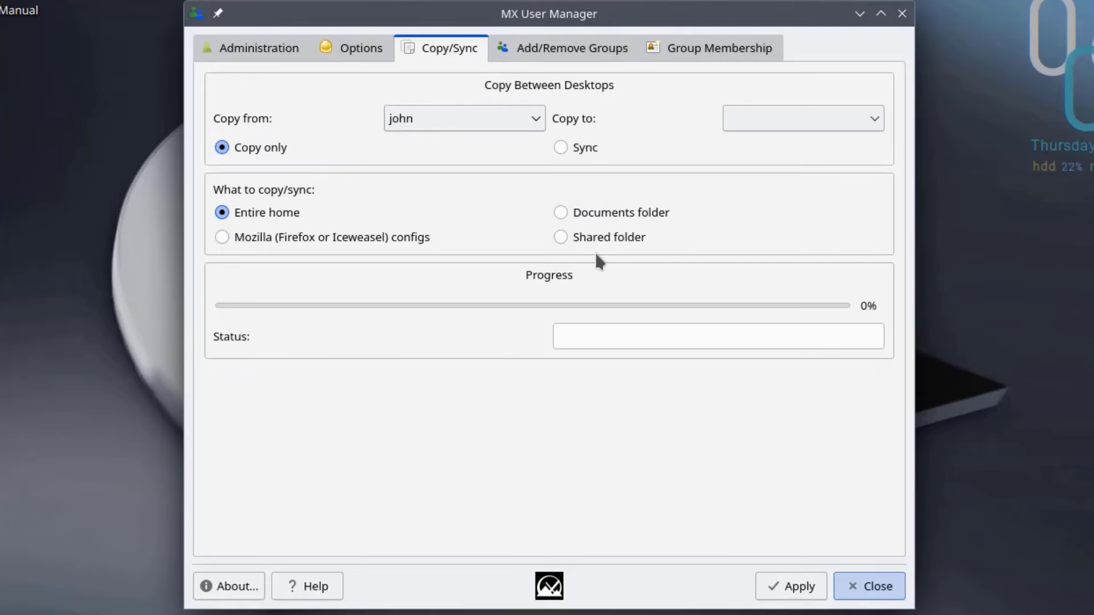
pyautogui.click(550, 50)
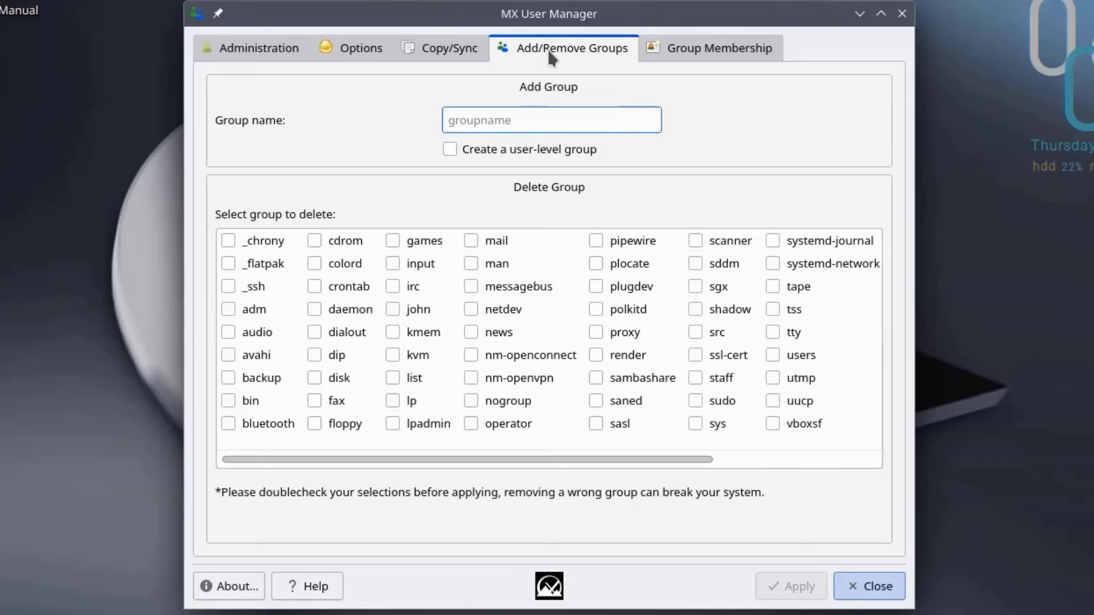
pyautogui.click(448, 151)
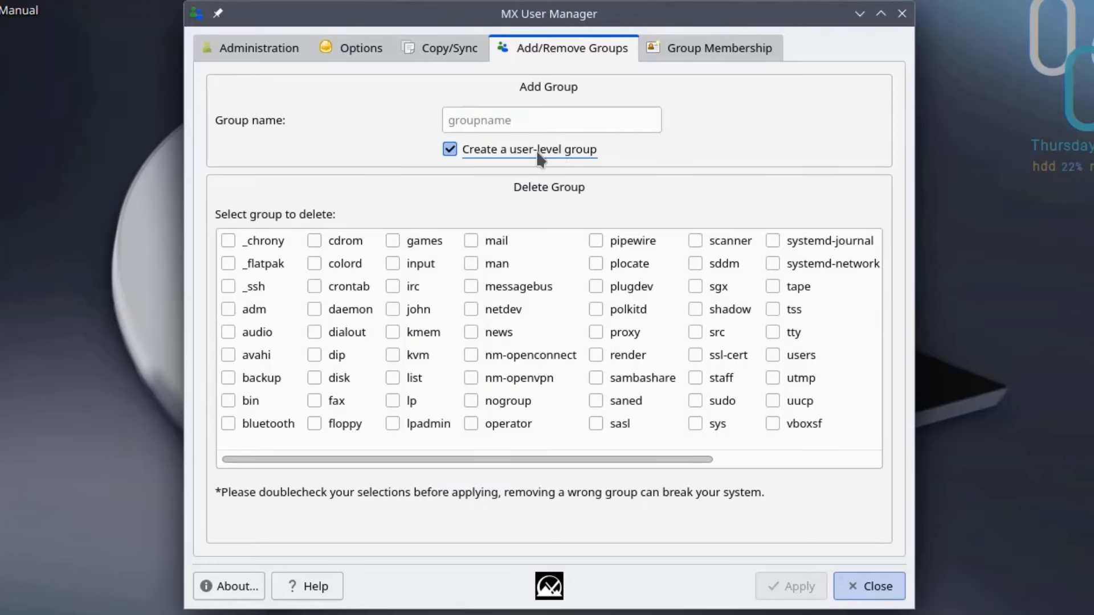
pyautogui.click(449, 150)
pyautogui.click(477, 333)
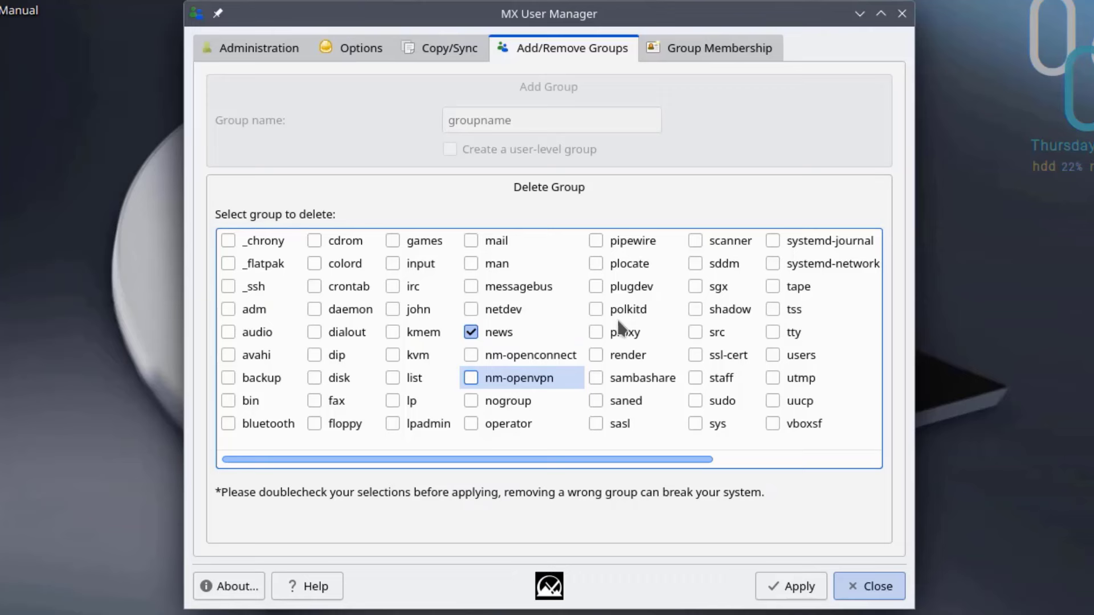
pyautogui.click(471, 332)
# Show the existing user's groups on the Group Membership page
pyautogui.click(672, 48)
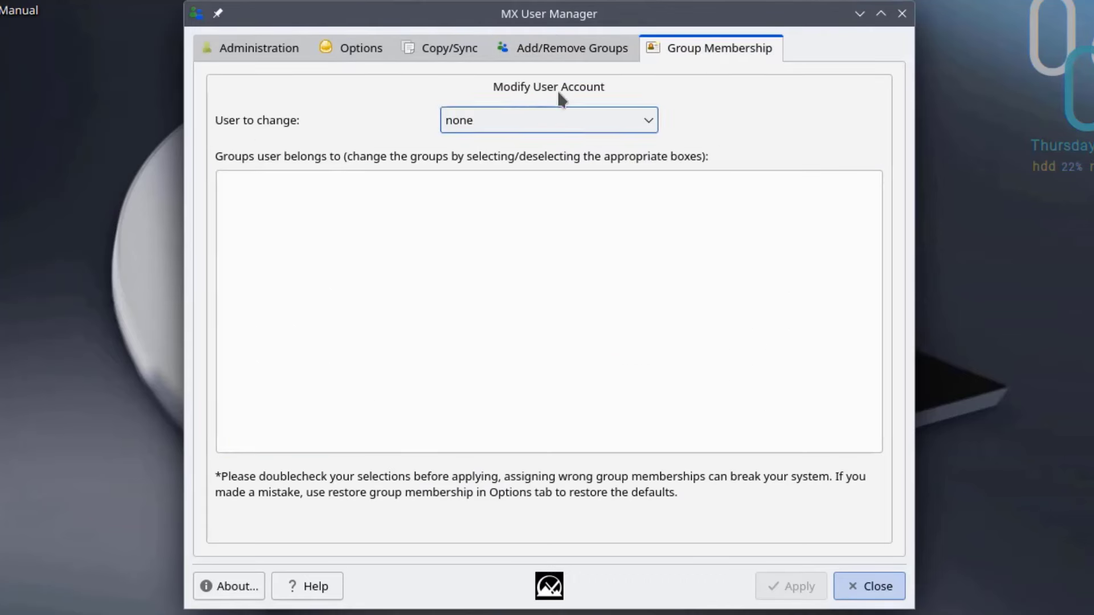
pyautogui.click(503, 121)
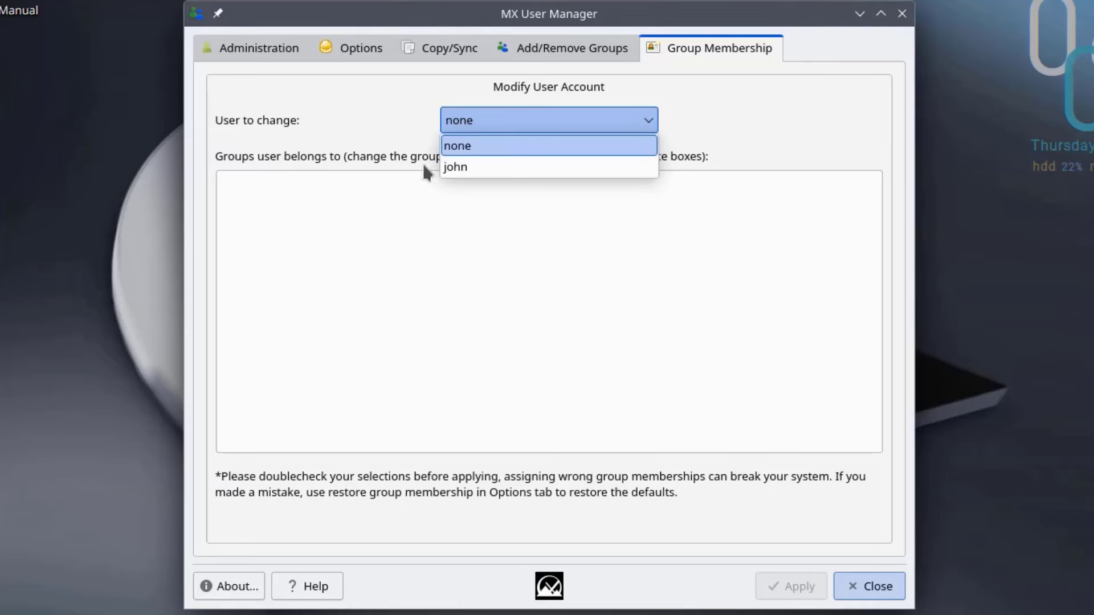
pyautogui.click(450, 167)
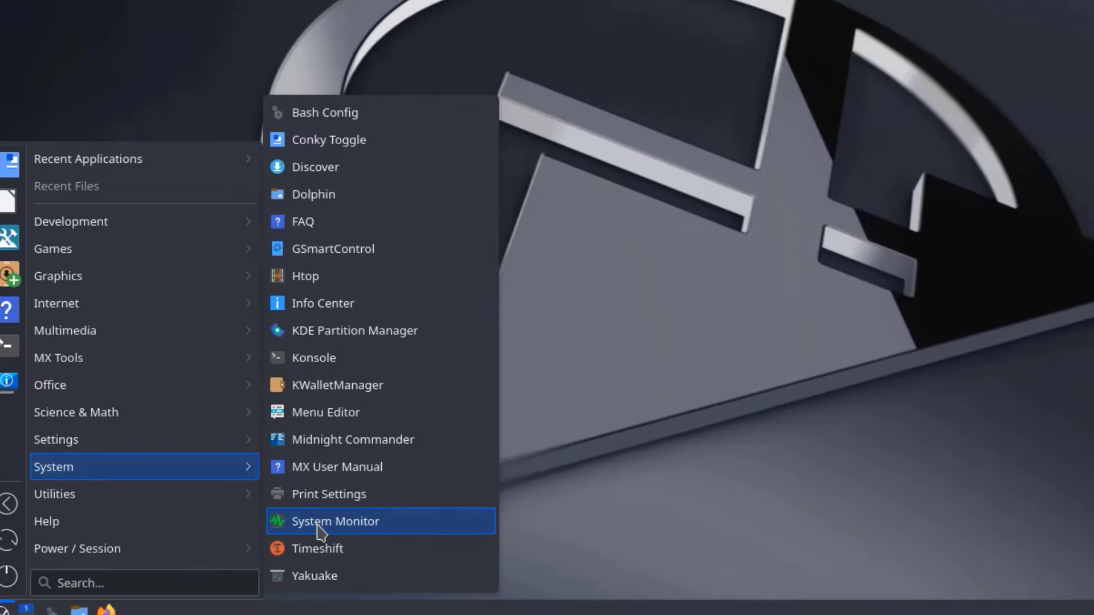
# Launch System Monitor and peek at Overview edit mode and the tools list
pyautogui.click(319, 525)
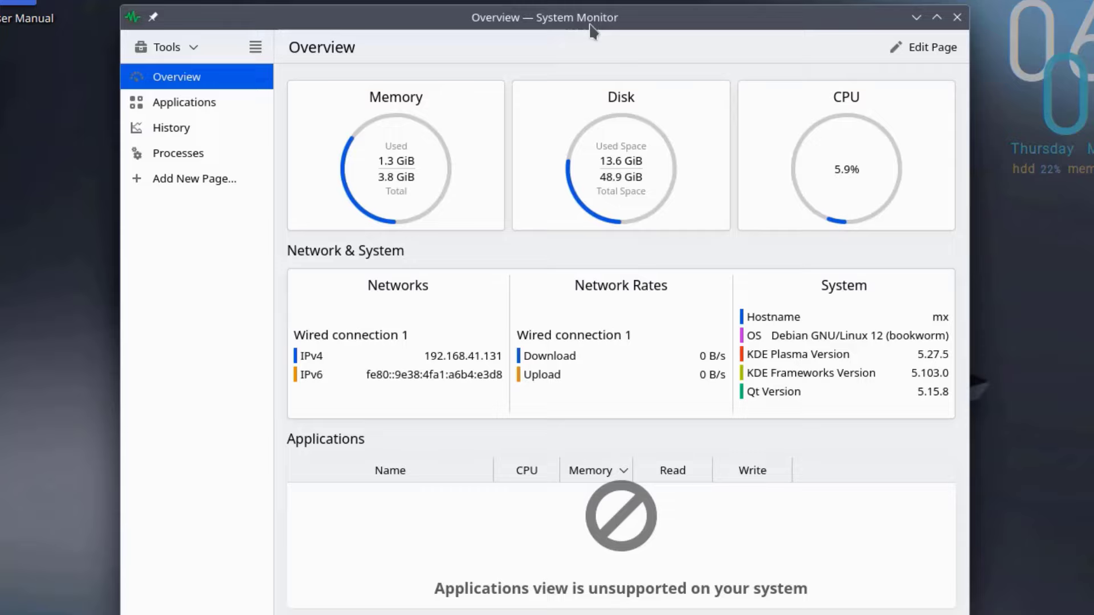
pyautogui.click(919, 40)
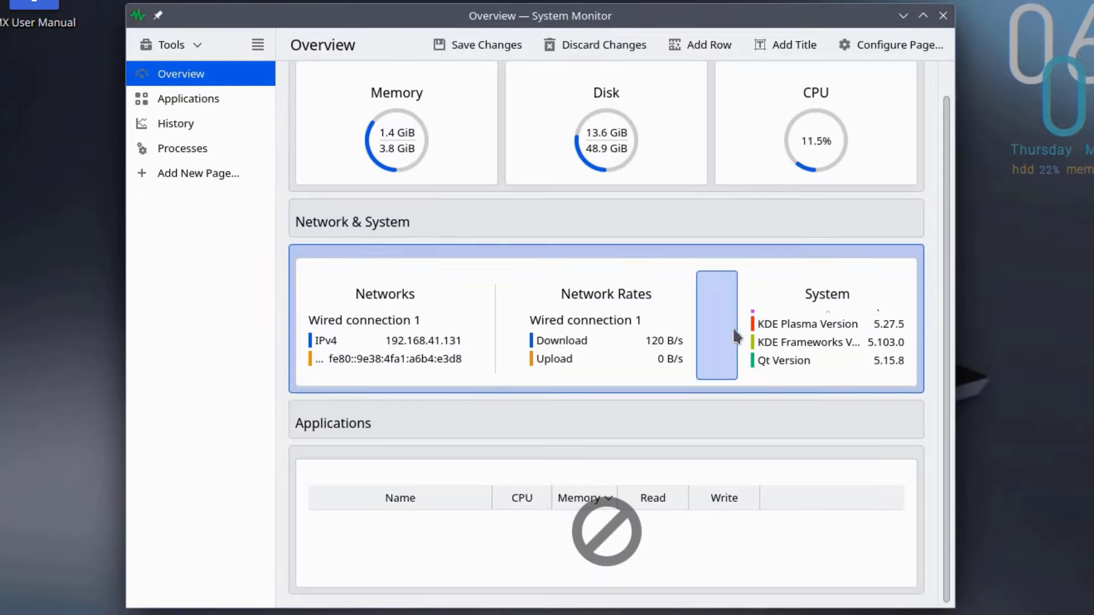
pyautogui.click(200, 48)
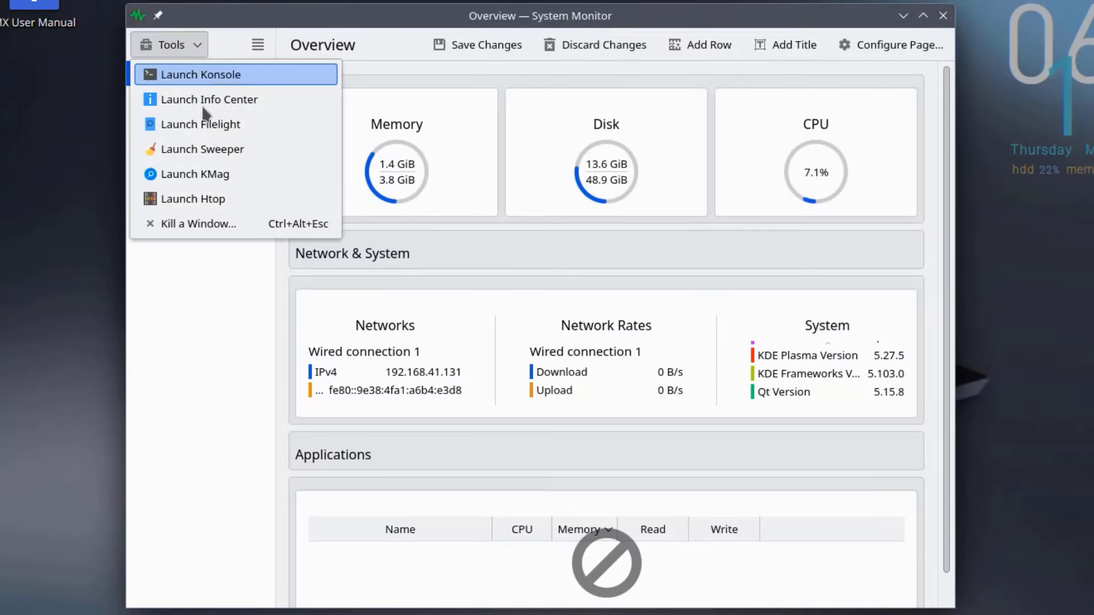
pyautogui.press('Escape')
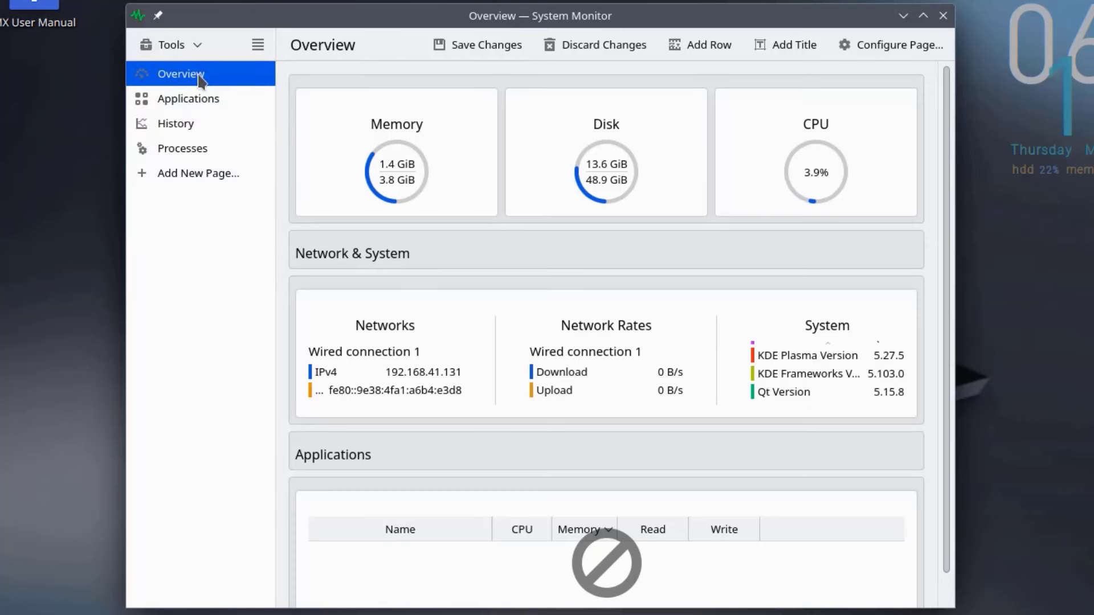
# Tour the Applications, History and Processes pages, then return to Overview
pyautogui.click(202, 102)
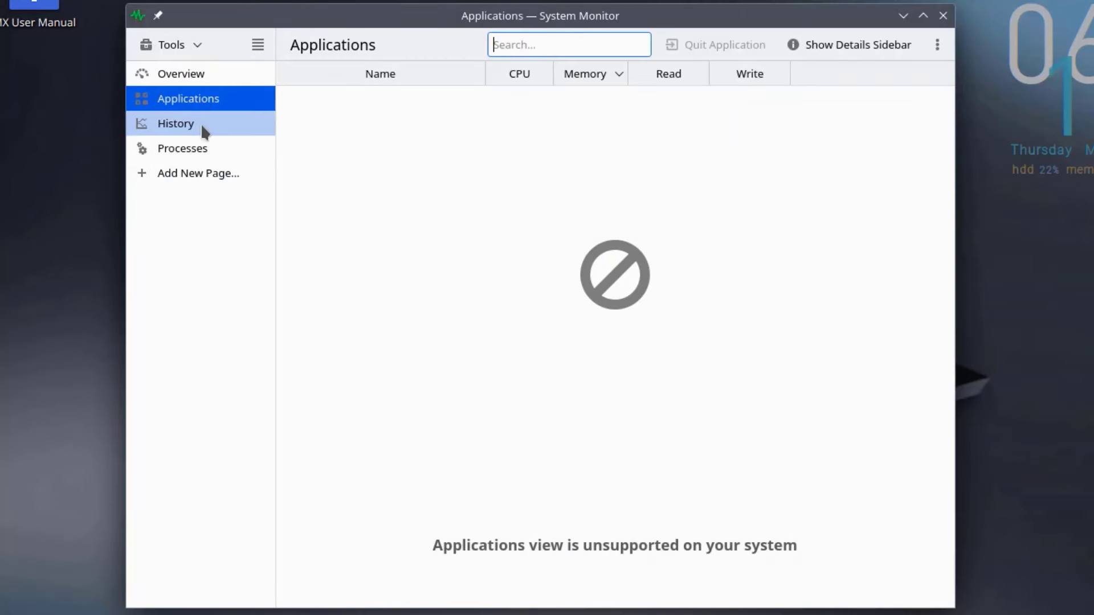
pyautogui.click(202, 125)
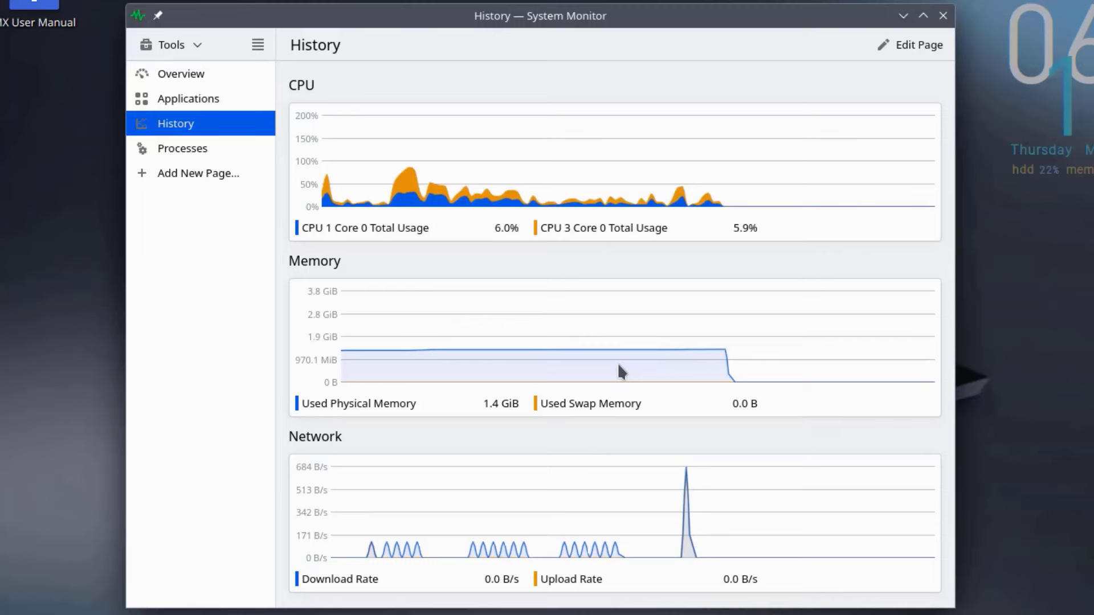
pyautogui.click(183, 148)
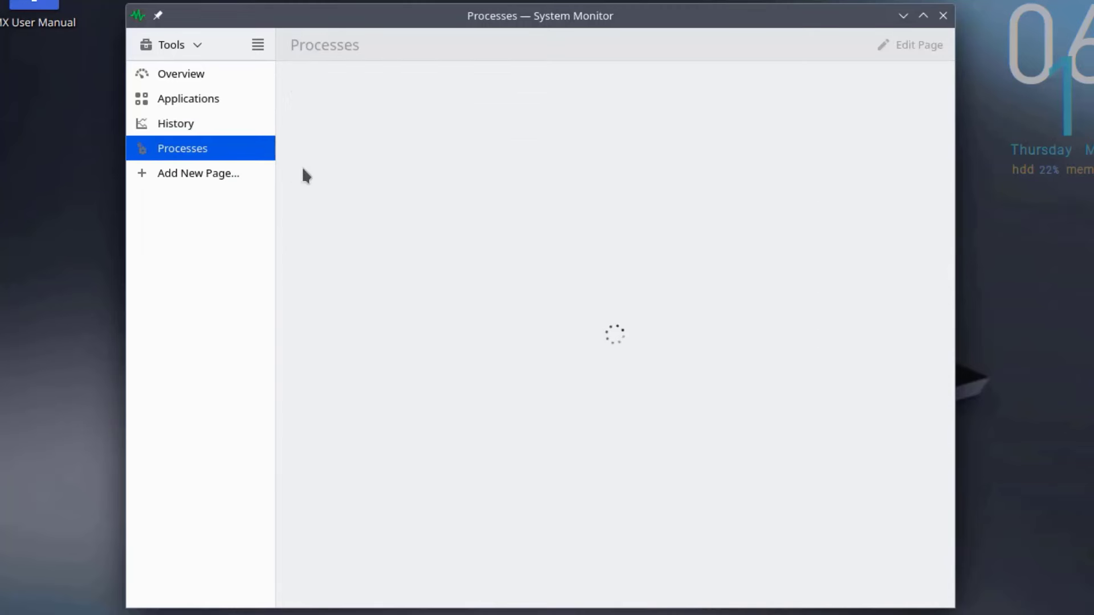
pyautogui.scroll(-4, 490, 324)
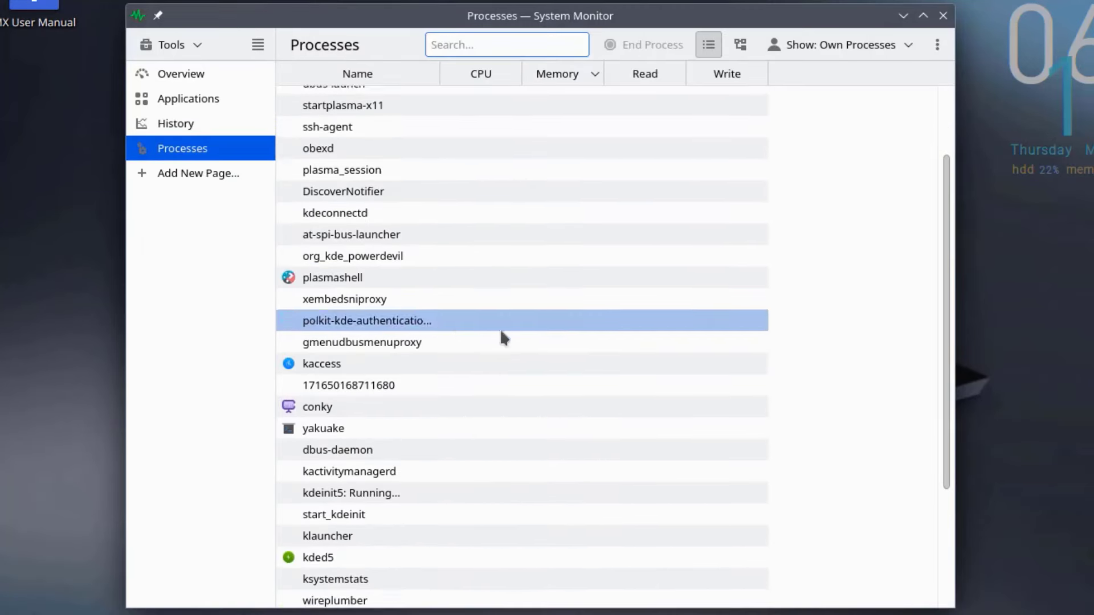
pyautogui.click(205, 173)
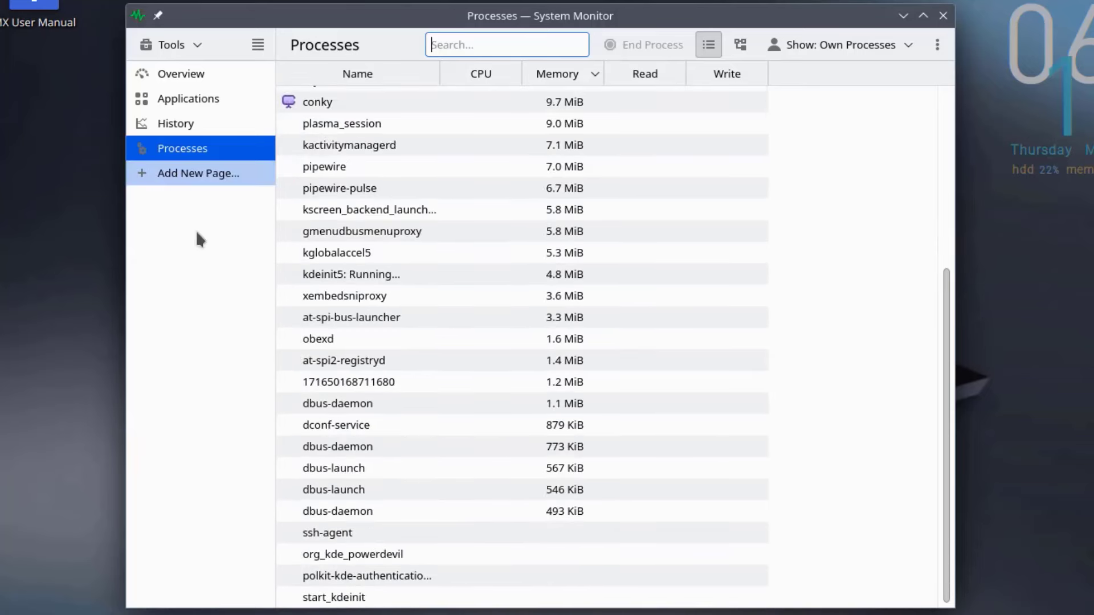
pyautogui.click(188, 78)
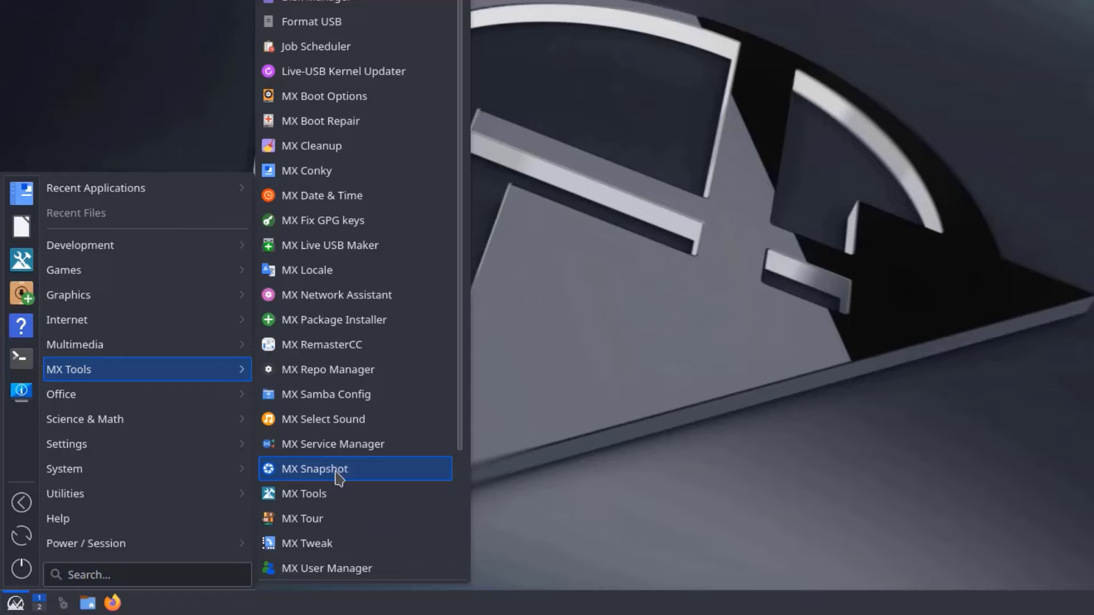
# Launch MX Snapshot from the MX Tools menu
pyautogui.click(340, 477)
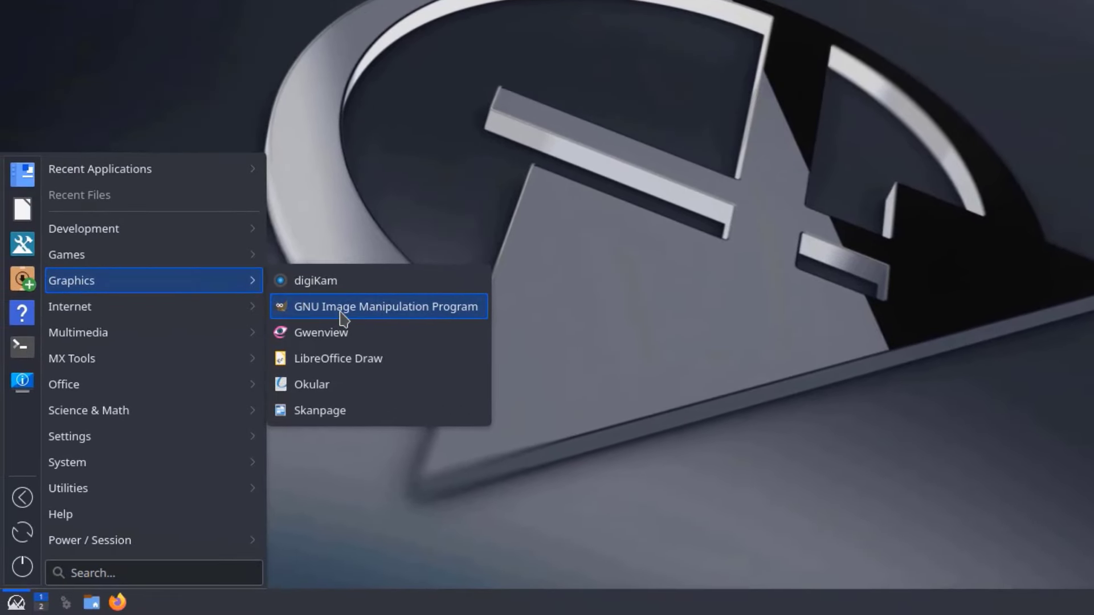
# Launch GIMP from the Graphics category and look through its File menu
pyautogui.moveTo(341, 316); pyautogui.dragTo(343, 321)
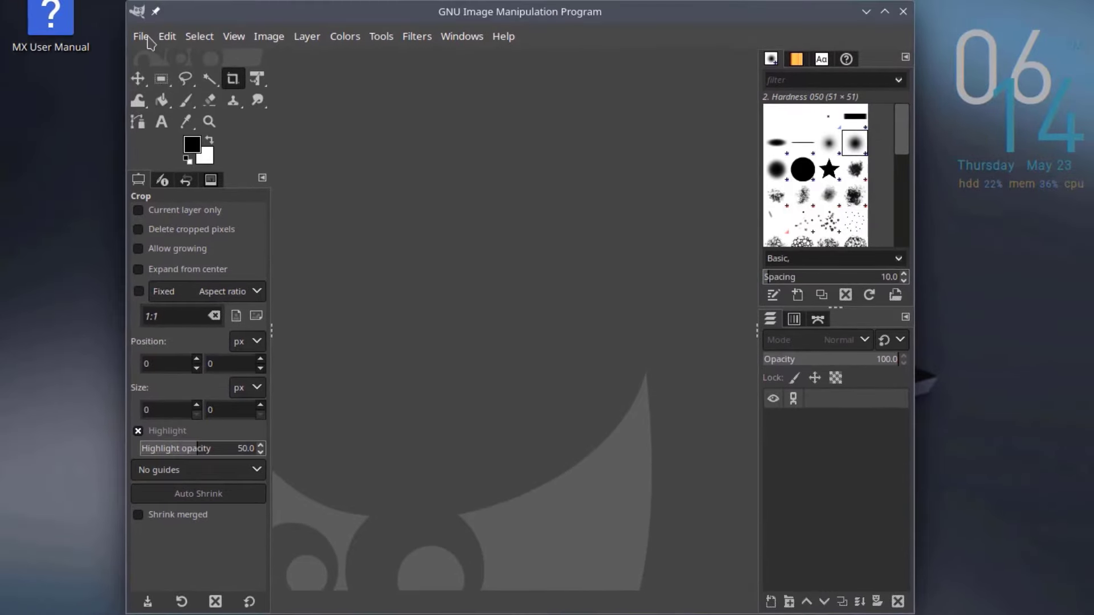
pyautogui.click(141, 36)
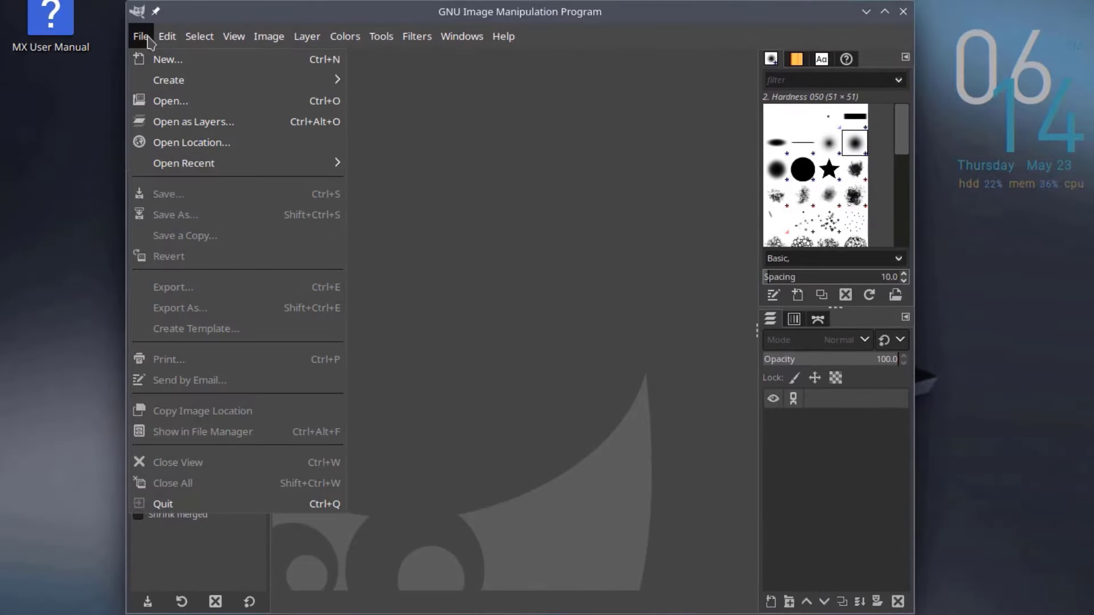
pyautogui.moveTo(165, 43)
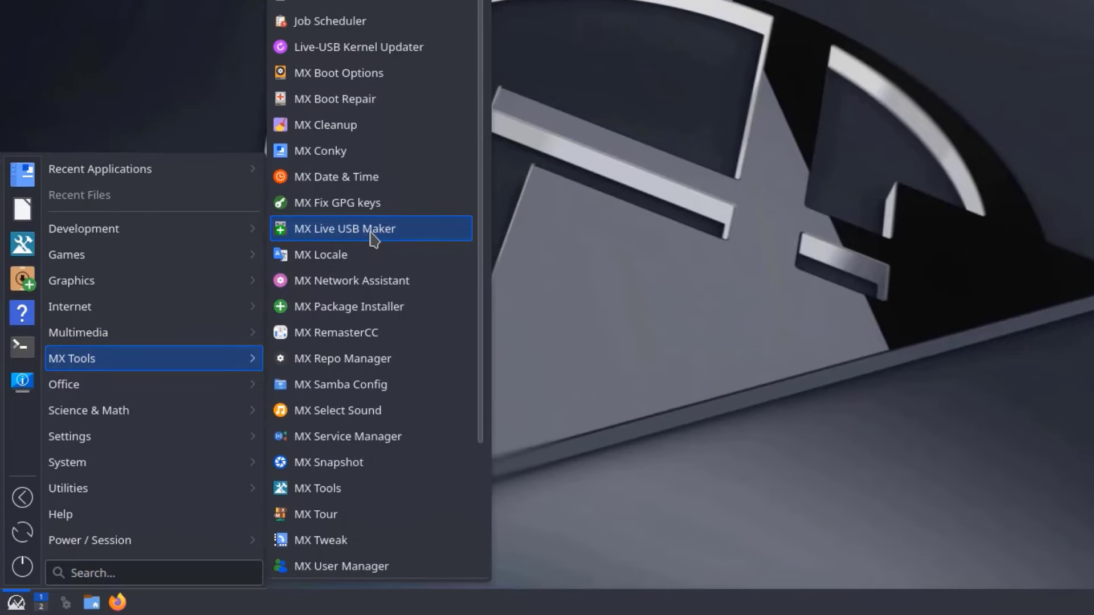
# Launch MX Live USB Maker, show its advanced options and enable GPT partitioning, leaving Update off
pyautogui.click(372, 233)
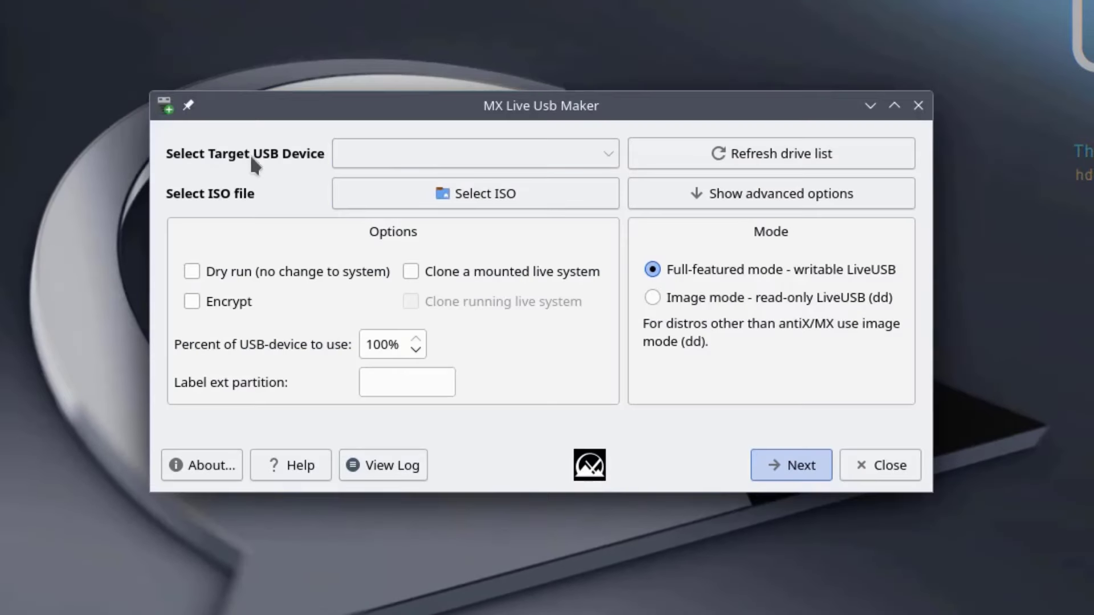
pyautogui.click(822, 196)
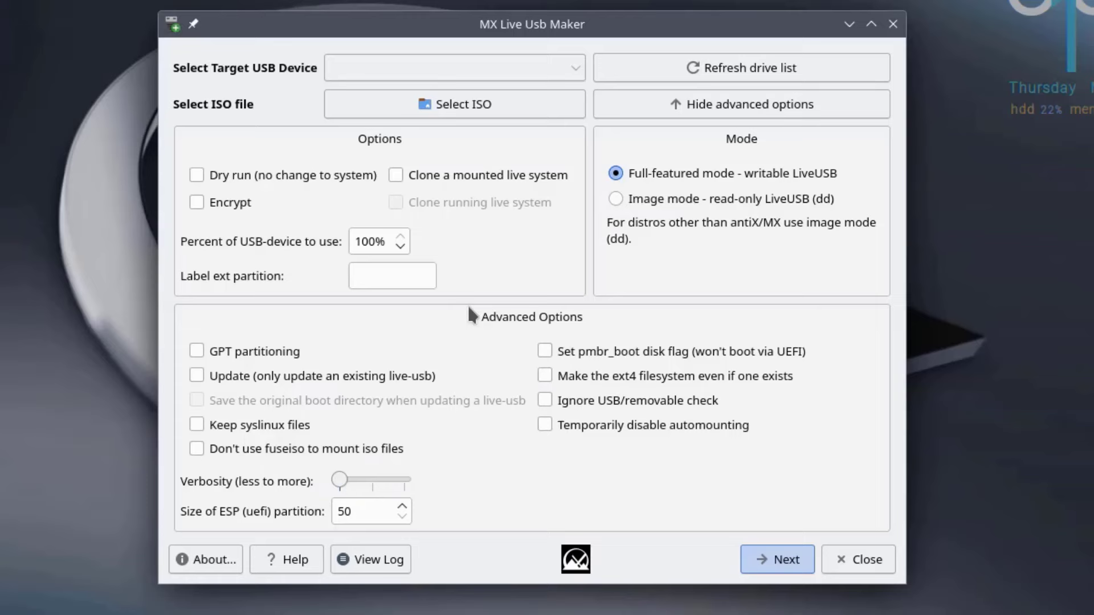
pyautogui.click(194, 350)
pyautogui.click(196, 376)
pyautogui.click(197, 376)
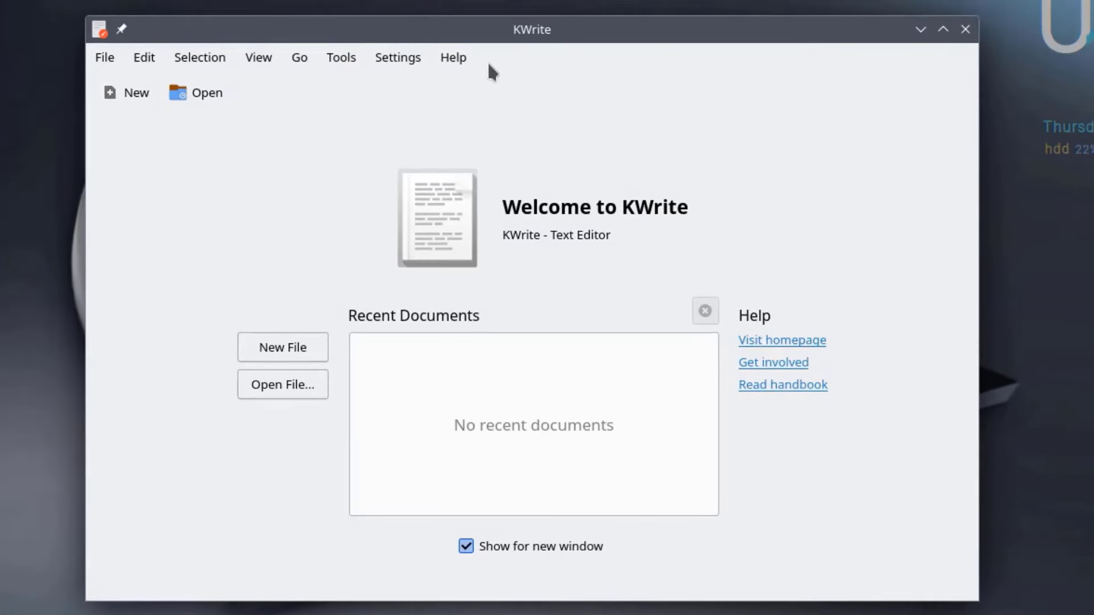
# Browse KWrite's File menu and its other menus
pyautogui.click(114, 57)
pyautogui.click(108, 58)
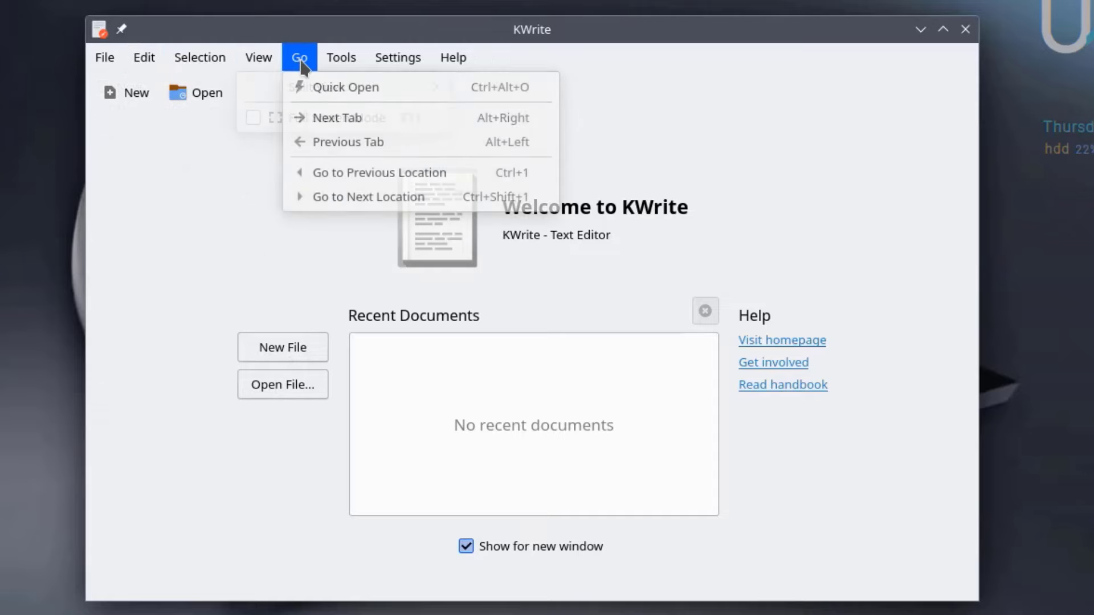
pyautogui.moveTo(401, 69)
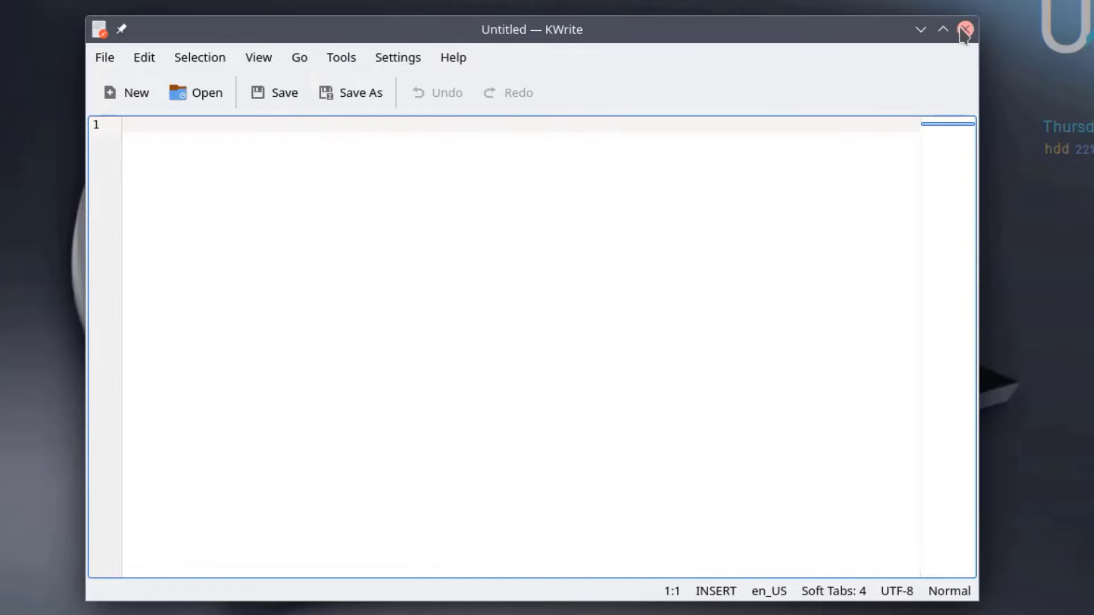
# Close KWrite, open MX Boot Options, review the Boot to entries and select the kernel parameters
pyautogui.click(965, 29)
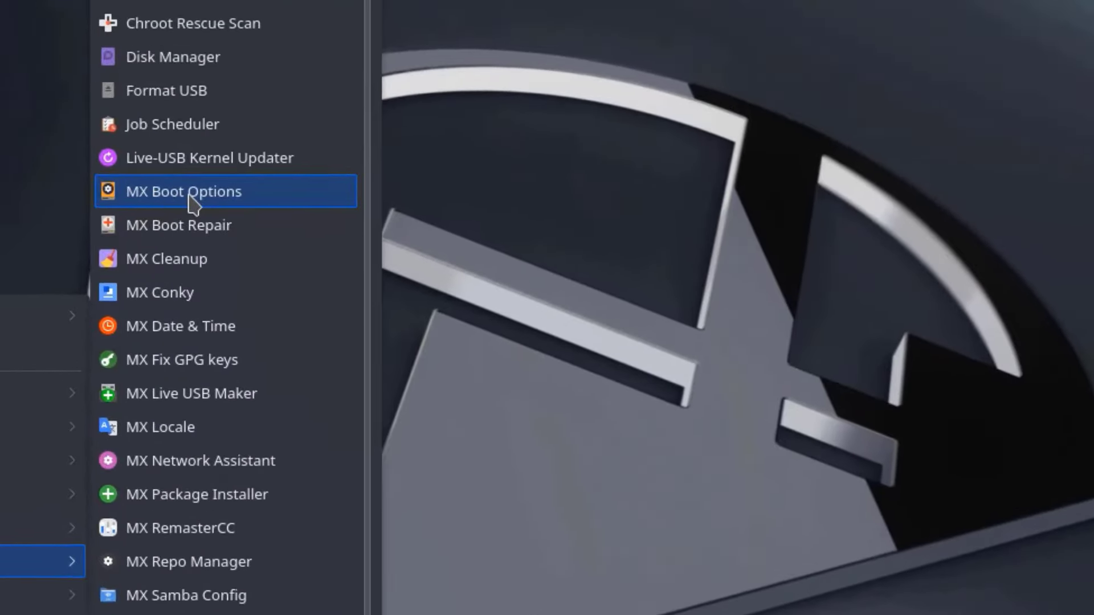
pyautogui.click(159, 164)
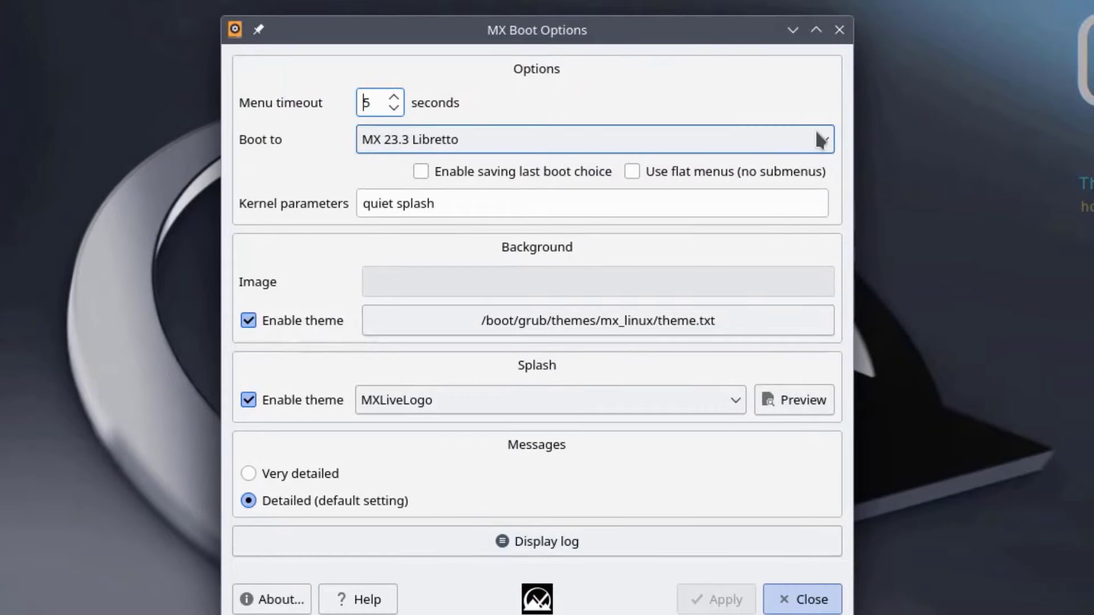
pyautogui.click(816, 133)
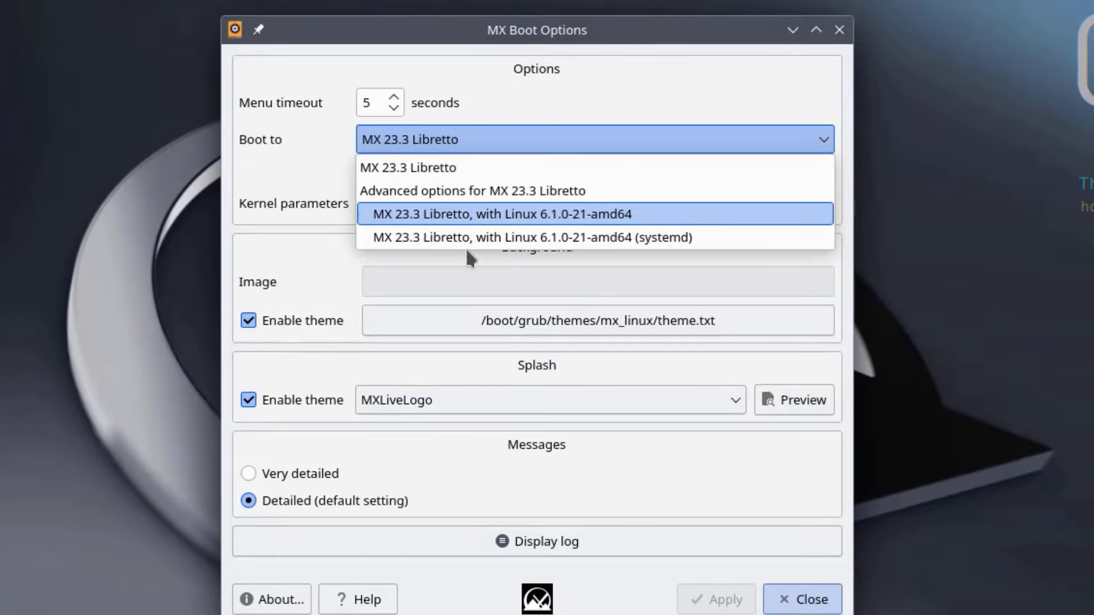
pyautogui.click(410, 197)
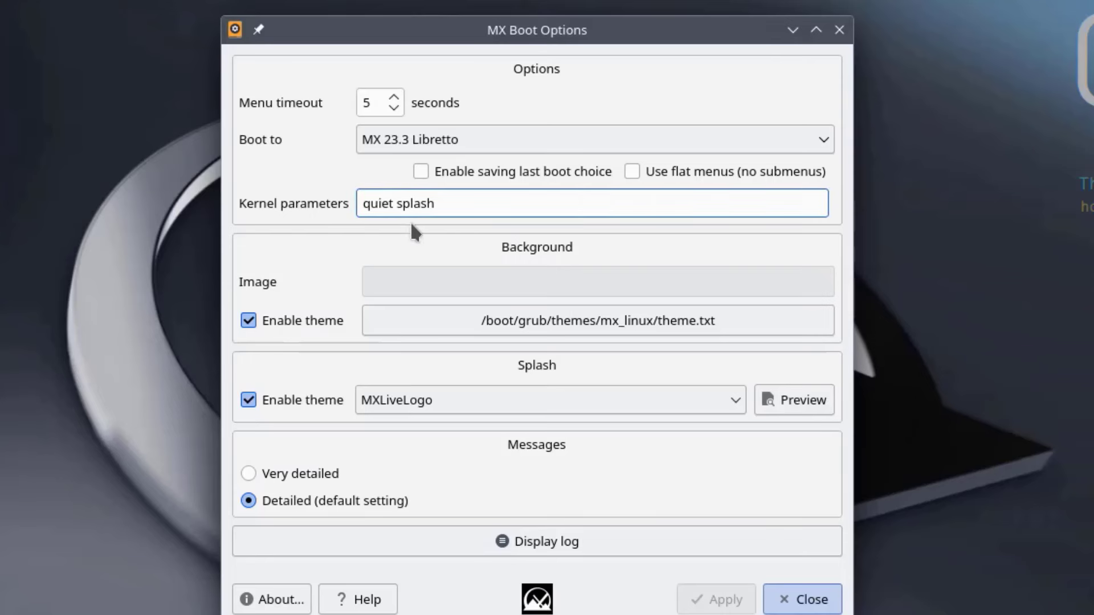
pyautogui.hotkey('ctrl', 'a')
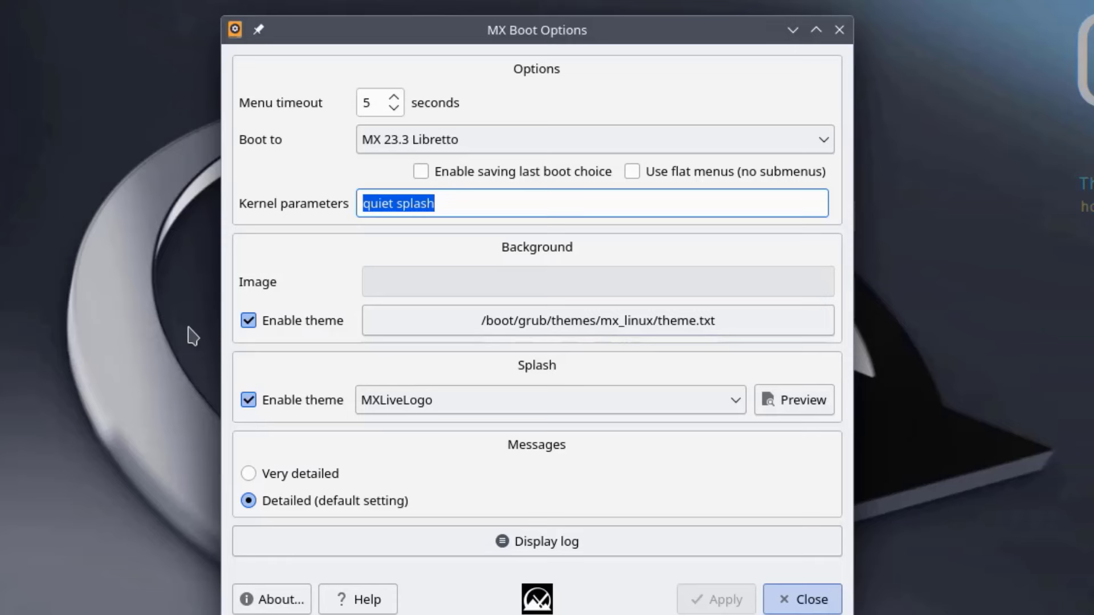
# Review the splash themes keeping MXLiveLogo, and set boot messages back to Detailed
pyautogui.doubleClick(276, 323)
pyautogui.click(430, 417)
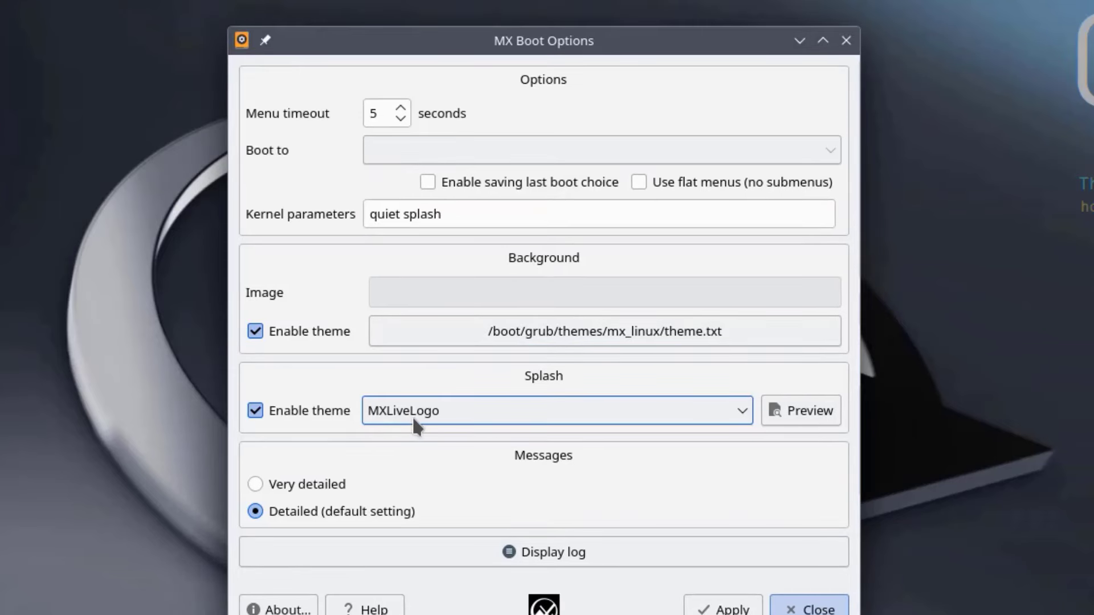
pyautogui.click(731, 411)
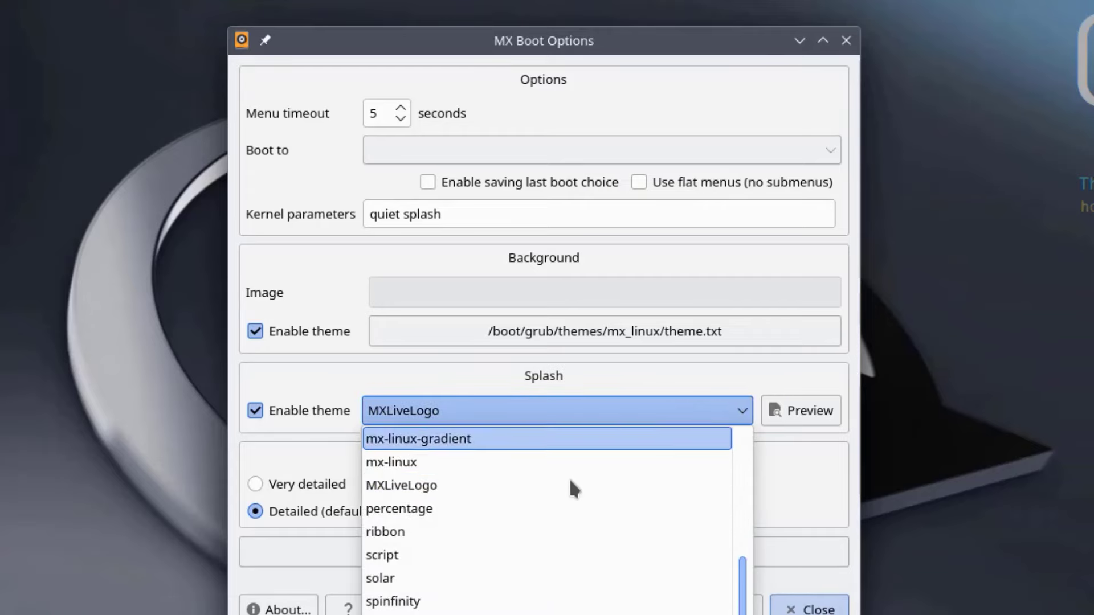
pyautogui.scroll(5, 495, 519)
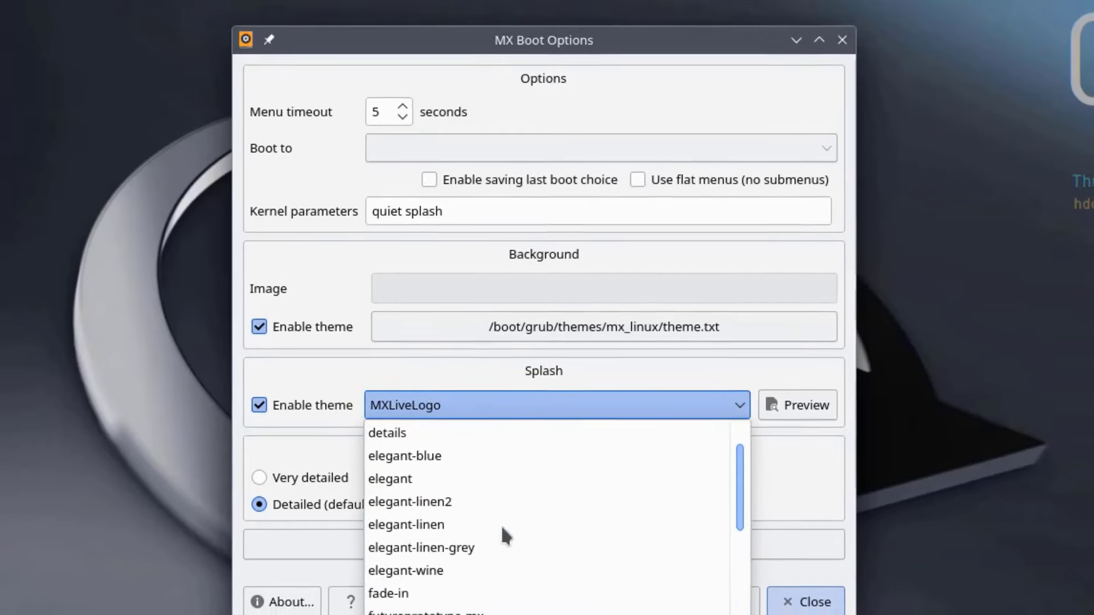
pyautogui.press('Escape')
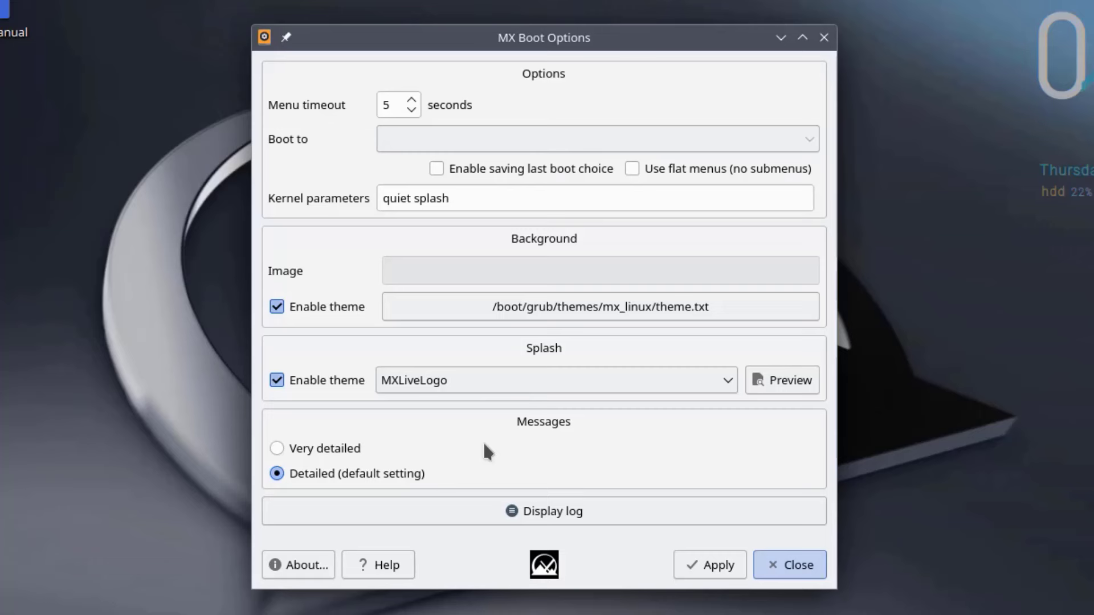
pyautogui.click(277, 450)
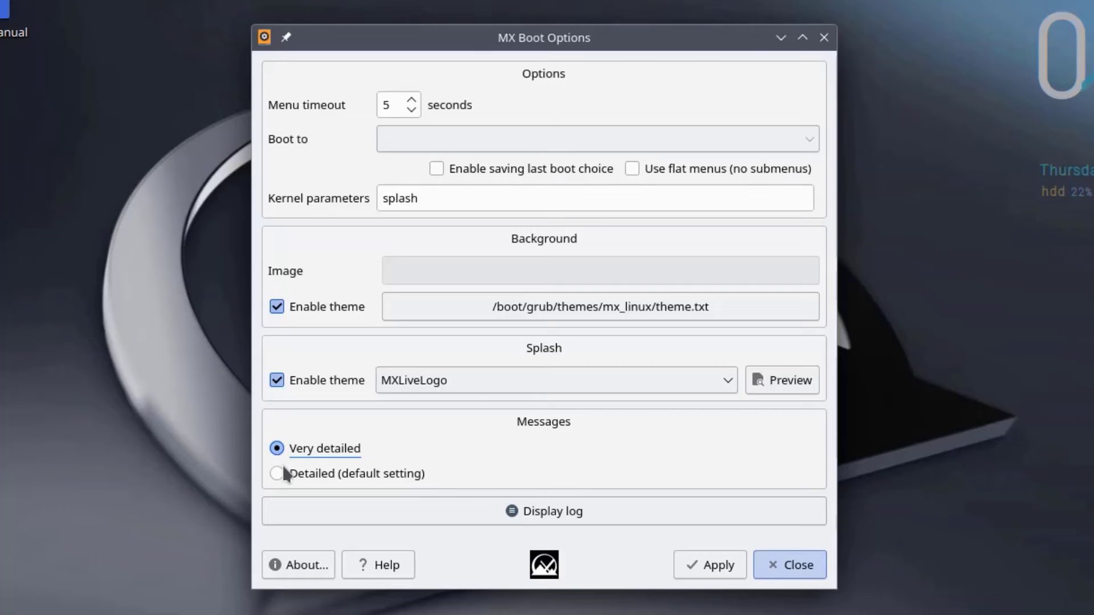
pyautogui.click(278, 473)
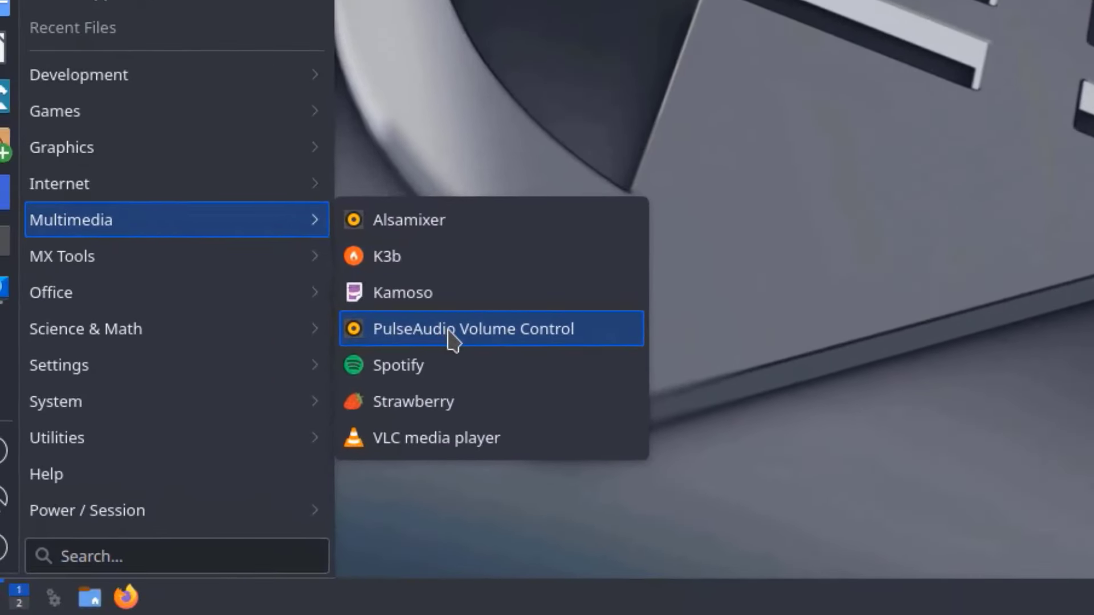
# Open PulseAudio Volume Control and review its Recording, Output Devices and Input Devices tabs
pyautogui.click(451, 341)
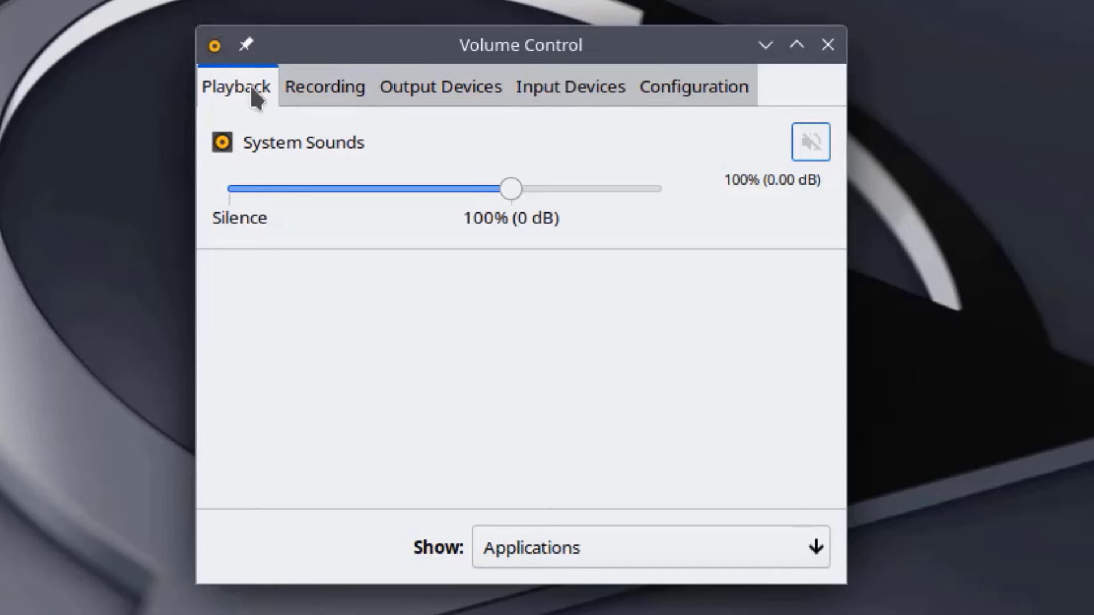
pyautogui.click(319, 87)
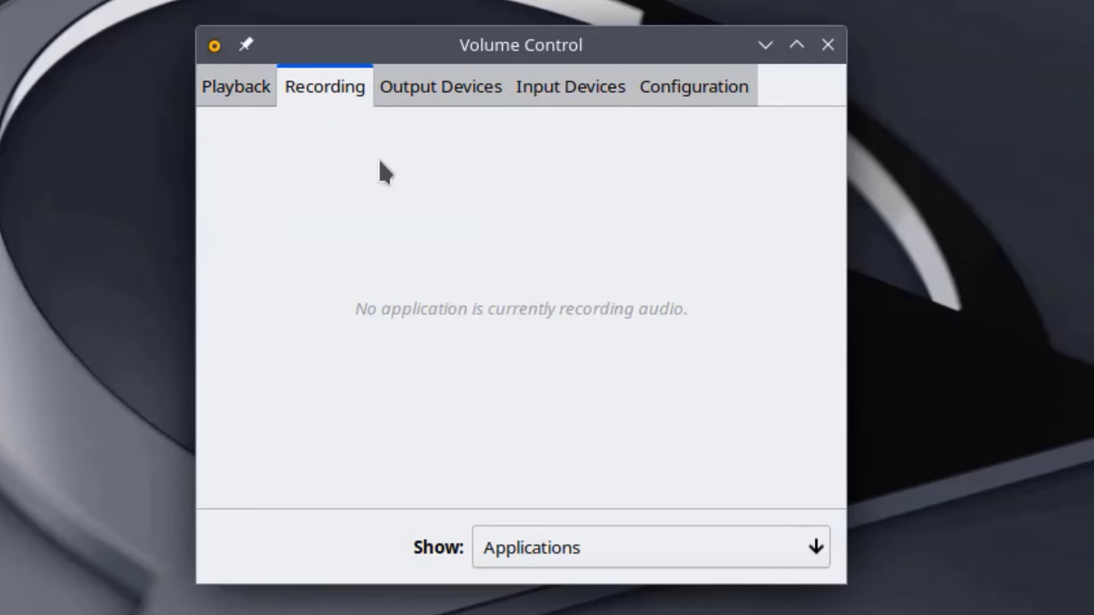
pyautogui.click(593, 546)
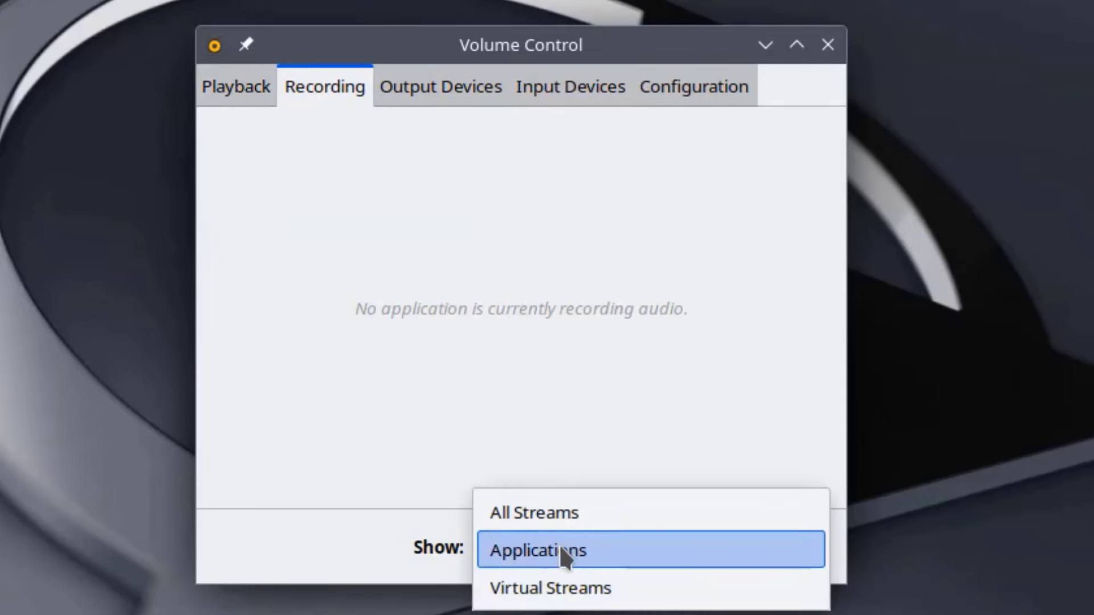
pyautogui.click(419, 90)
pyautogui.click(435, 92)
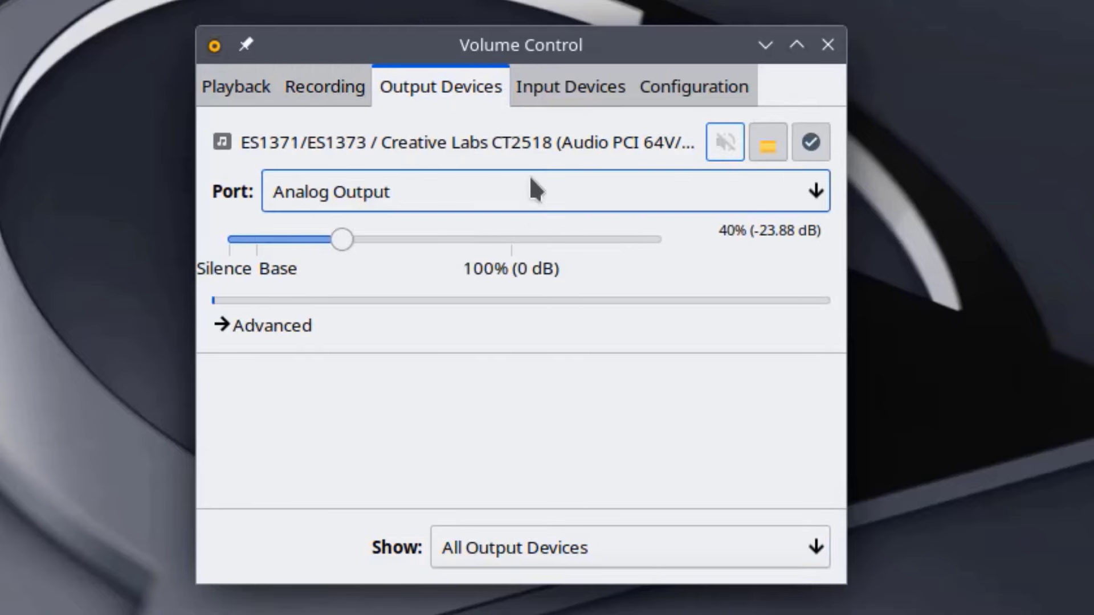
pyautogui.click(577, 94)
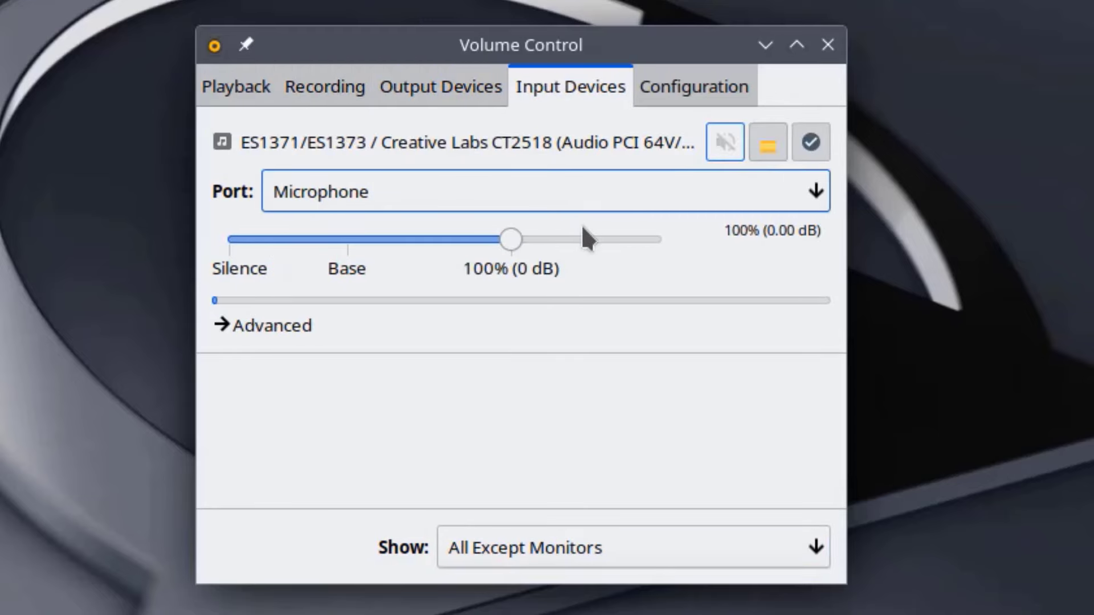
# Check the Configuration profiles, keeping the sound card on Analog Stereo Duplex
pyautogui.click(669, 88)
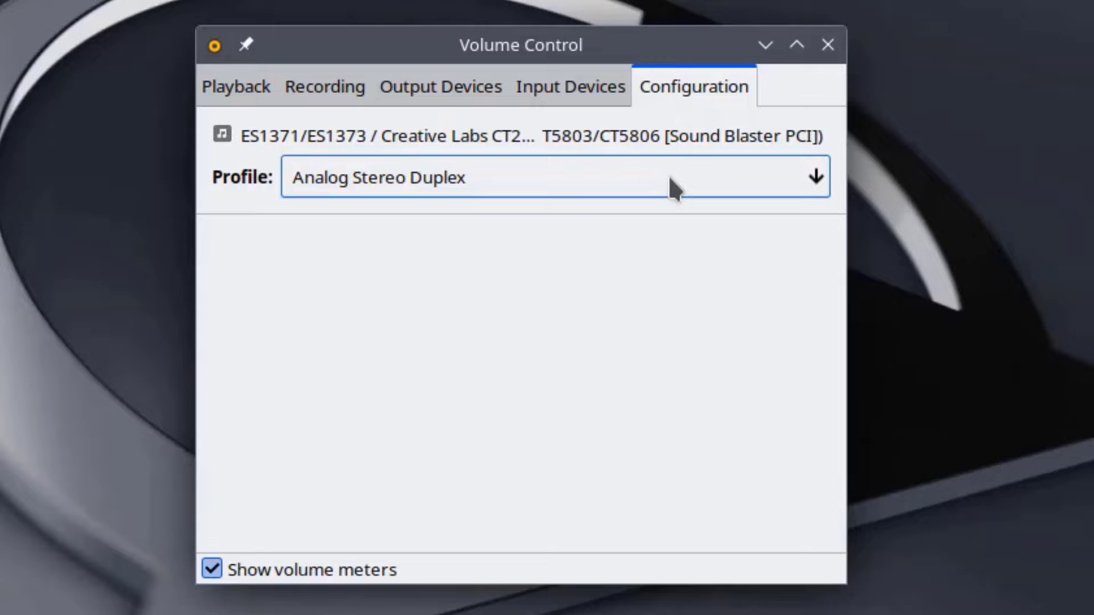
pyautogui.click(472, 173)
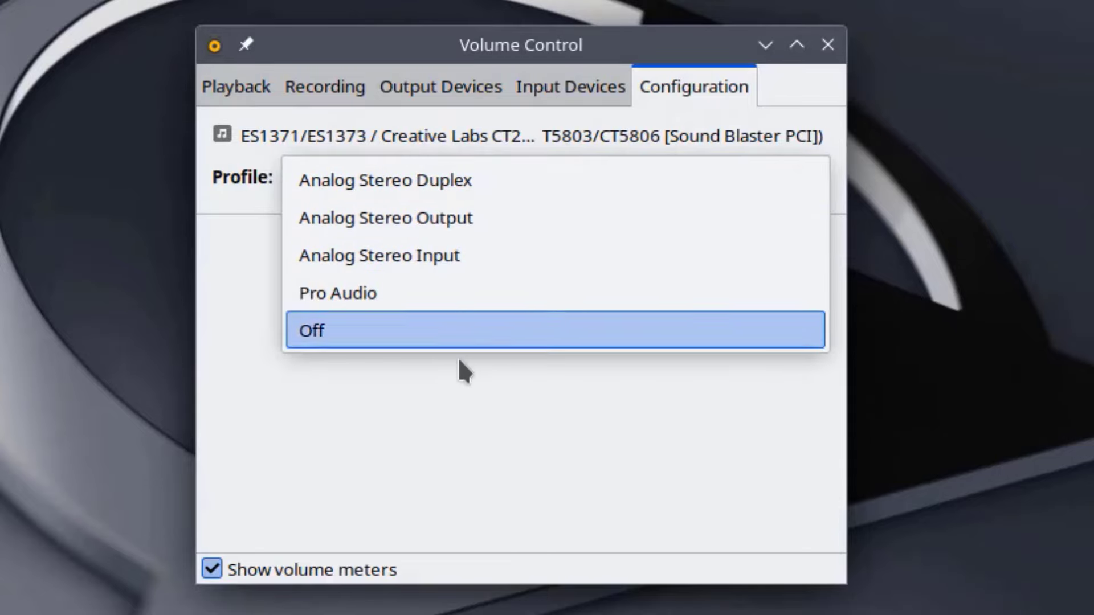
pyautogui.click(475, 427)
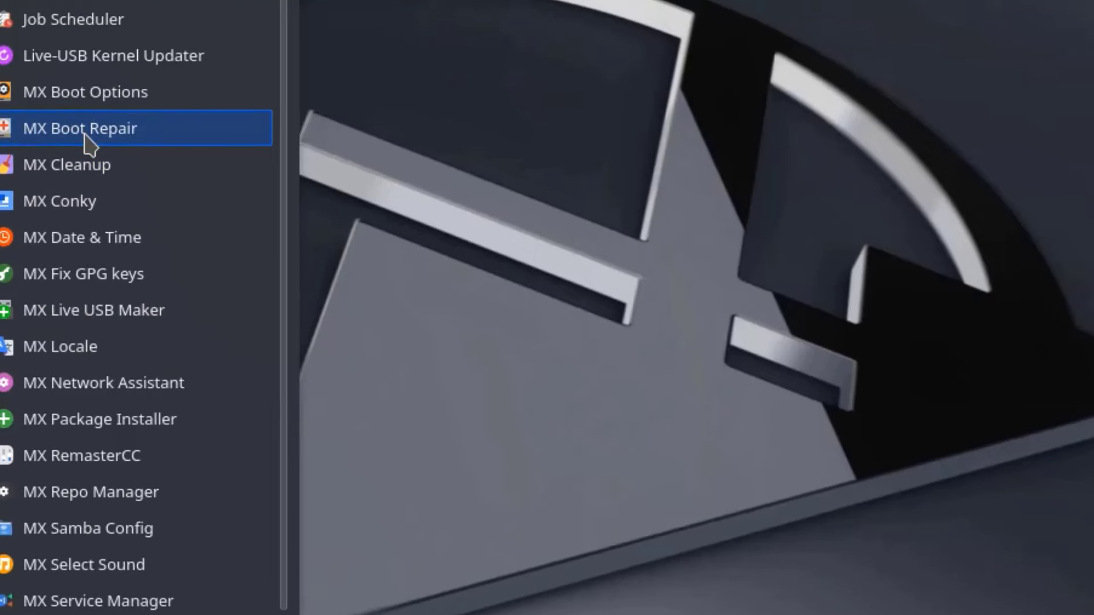
# Launch MX Boot Repair and move the task from Repair GRUB through Backup to Restore MBR/PBR
pyautogui.click(112, 113)
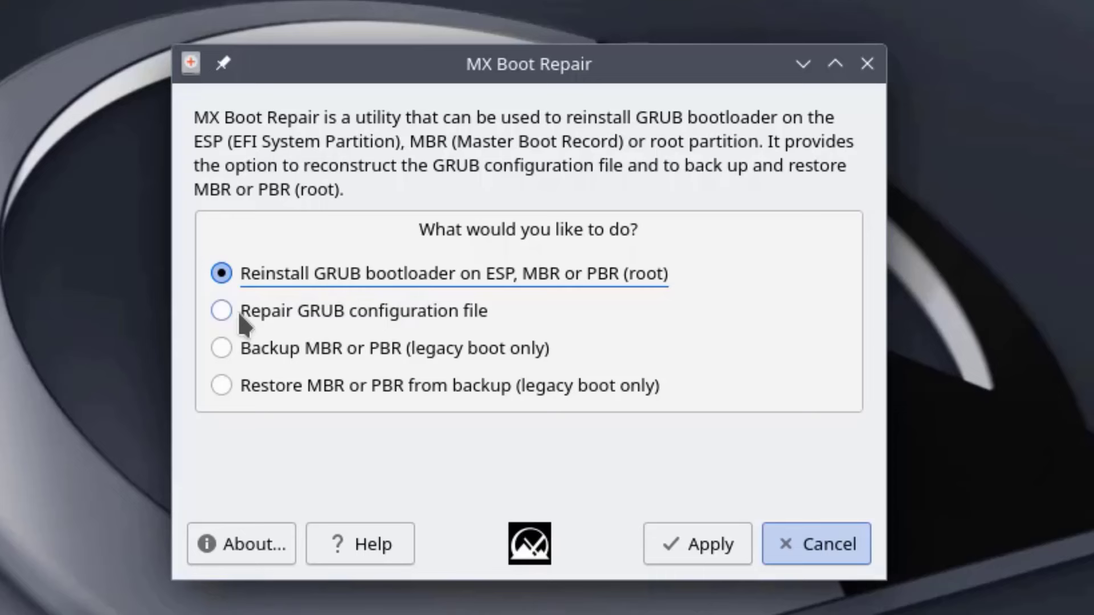
pyautogui.click(222, 311)
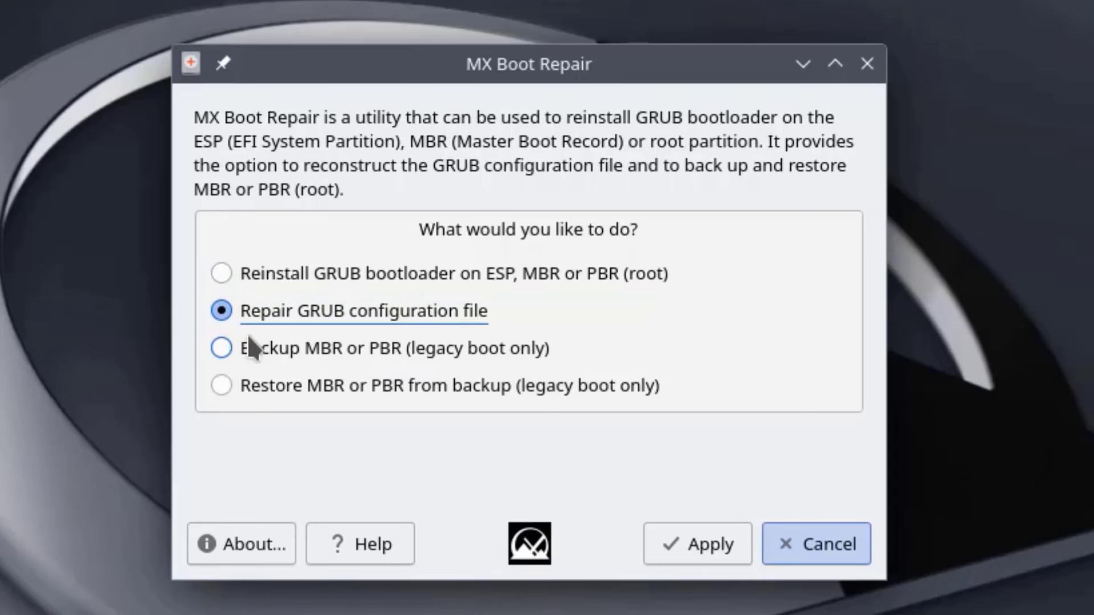
pyautogui.click(225, 347)
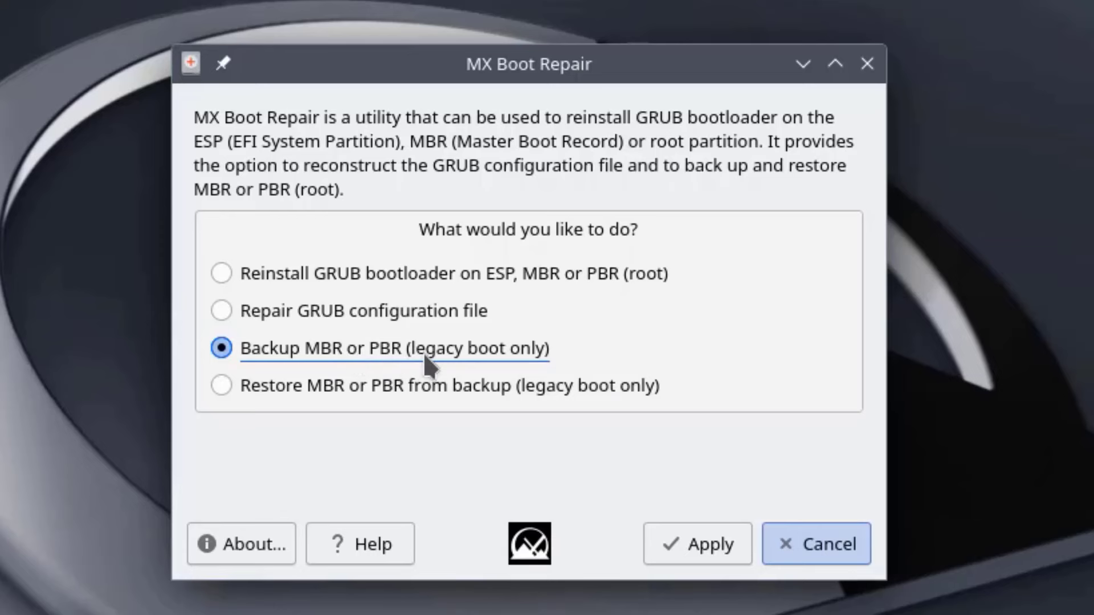
pyautogui.click(231, 385)
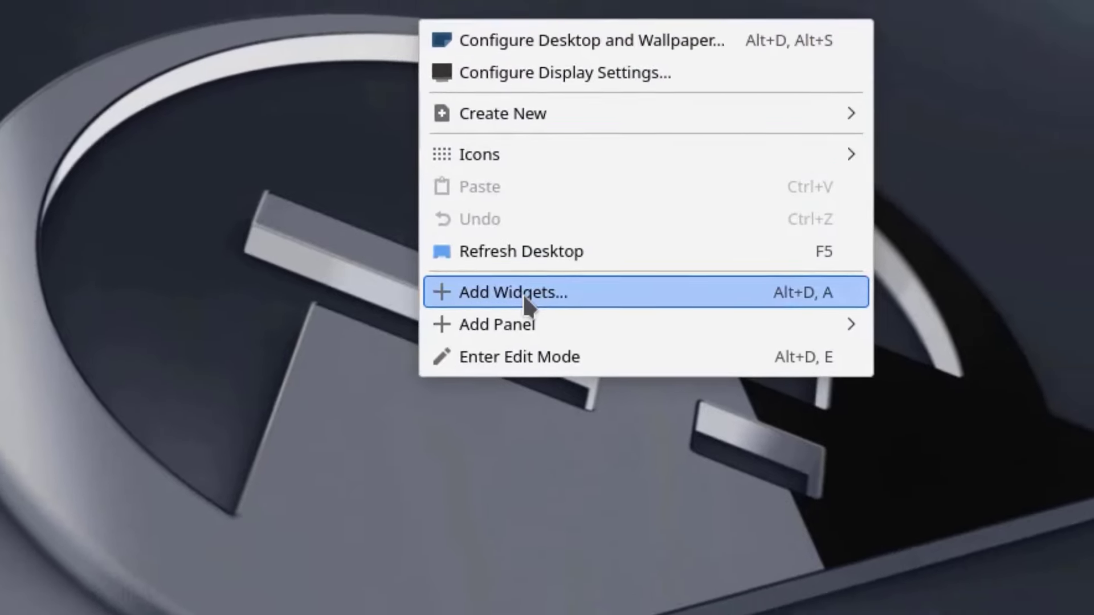
# Browse the available desktop widgets, then add a Default Panel to the desktop
pyautogui.click(523, 302)
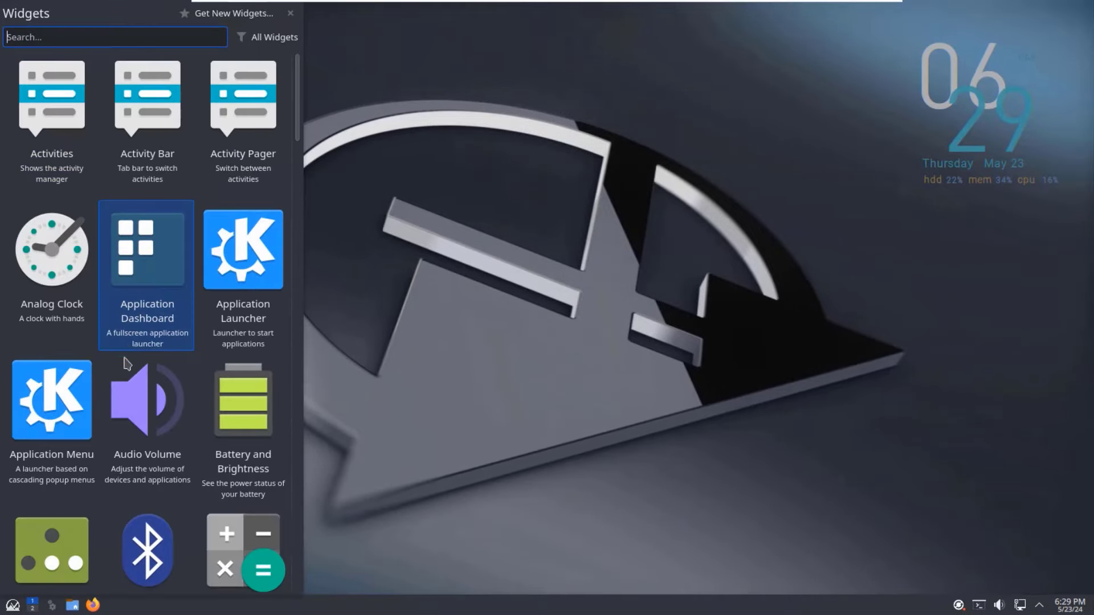
pyautogui.scroll(-5, 239, 468)
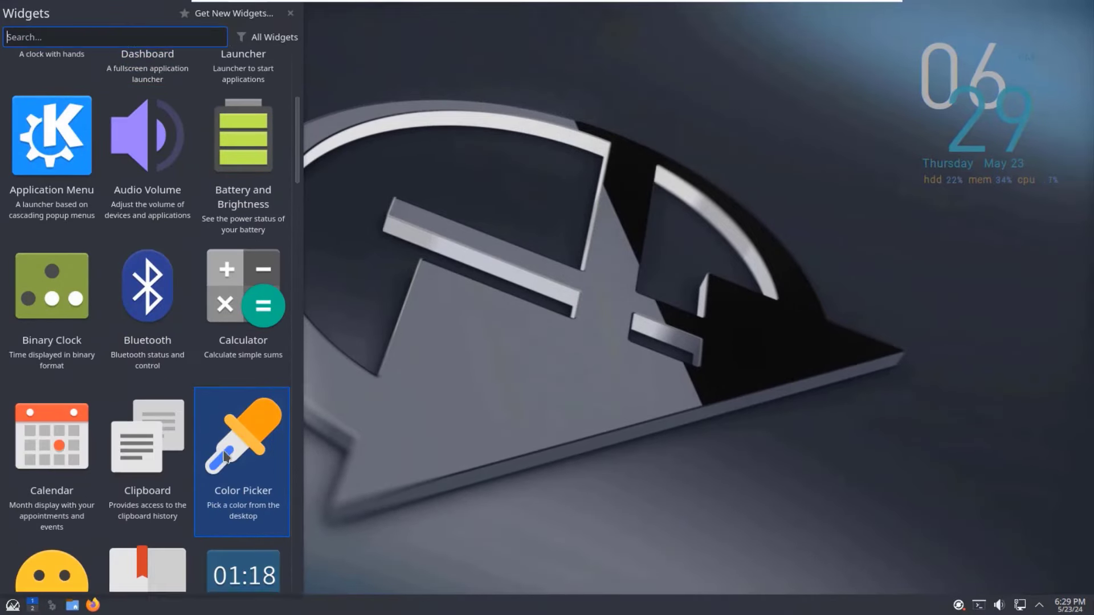
pyautogui.scroll(-5, 227, 456)
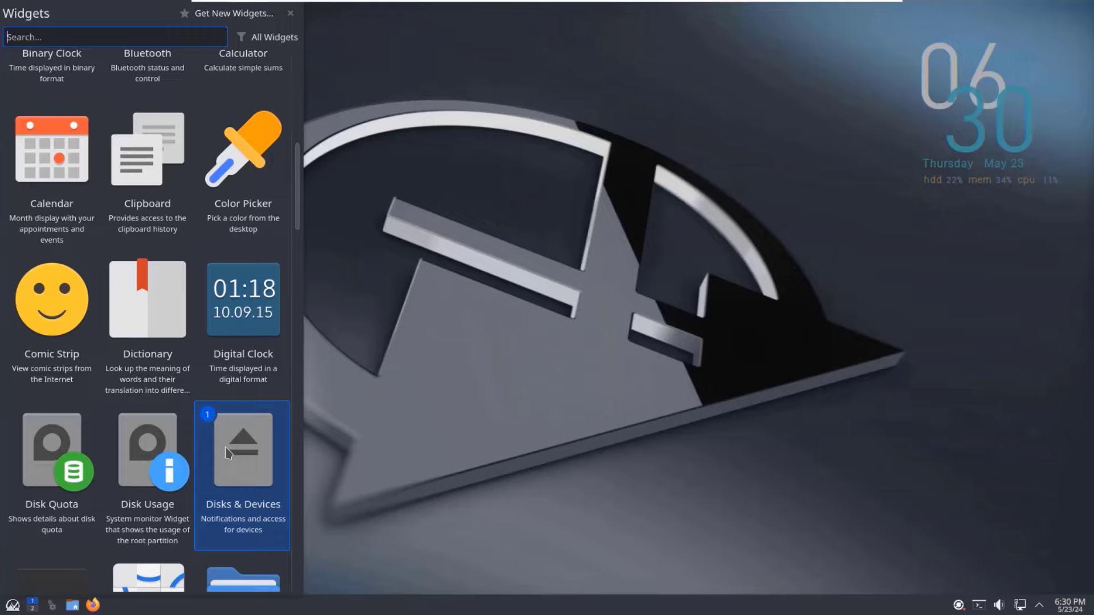
pyautogui.scroll(5, 226, 453)
pyautogui.moveTo(672, 481)
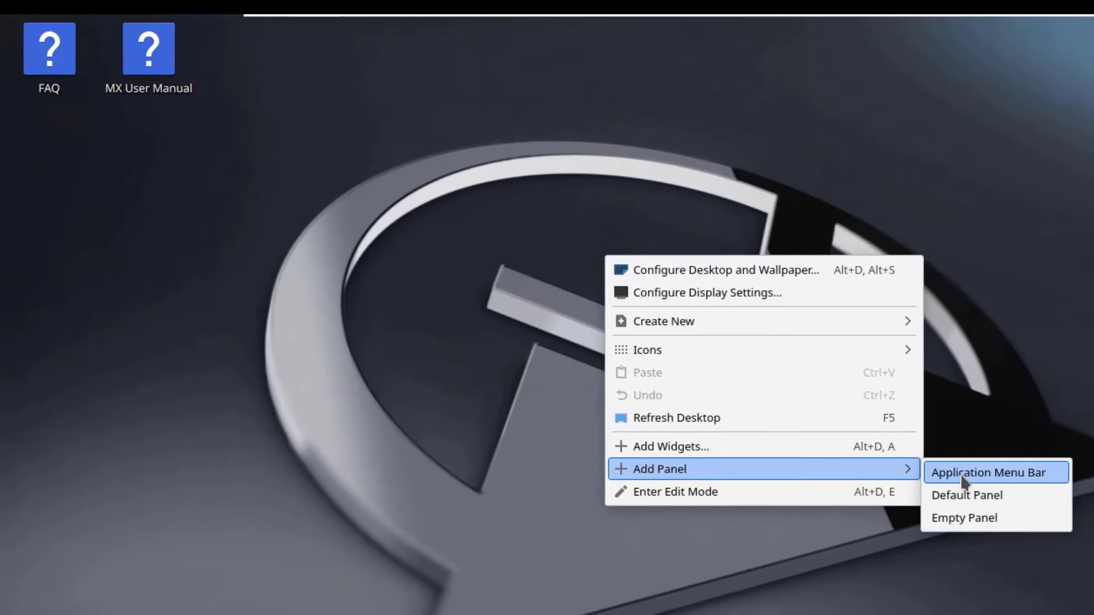
pyautogui.click(970, 504)
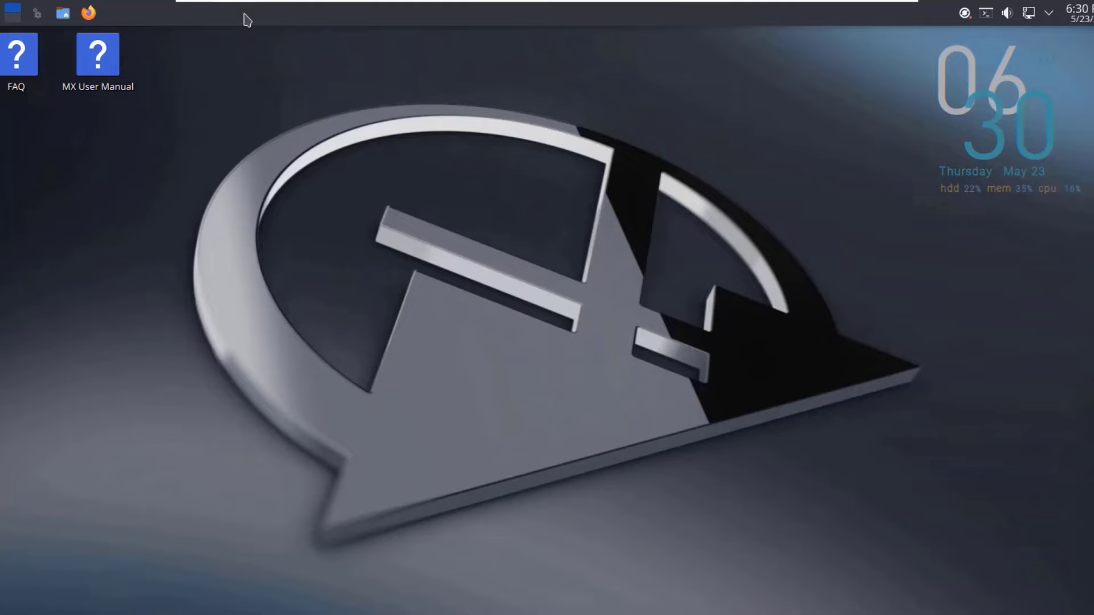
# Open the desktop wallpaper settings and scroll through the available wallpapers
pyautogui.rightClick(526, 214)
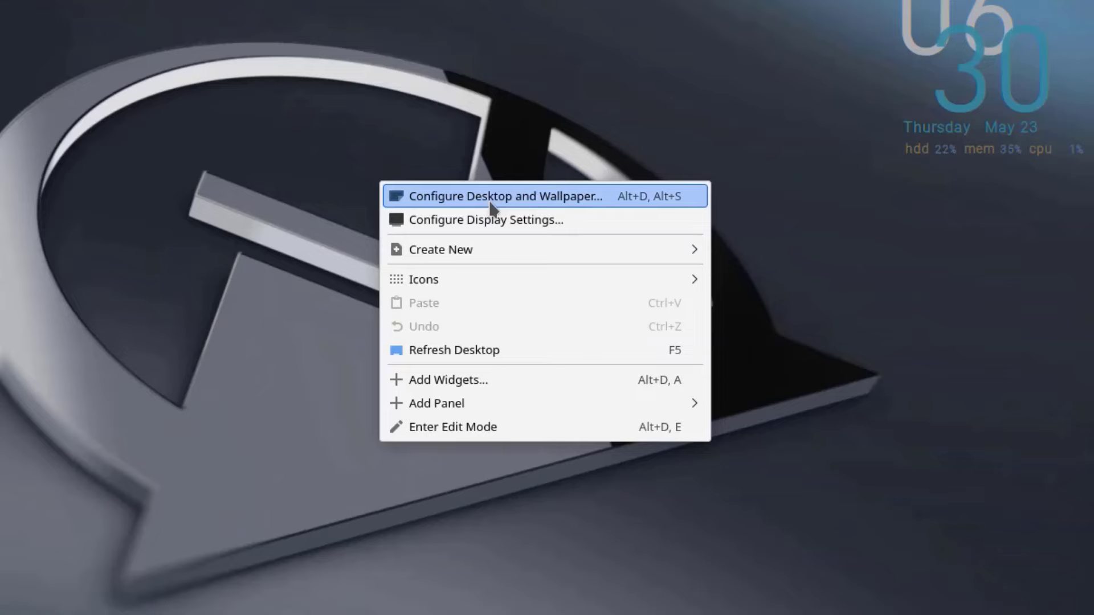
pyautogui.click(491, 204)
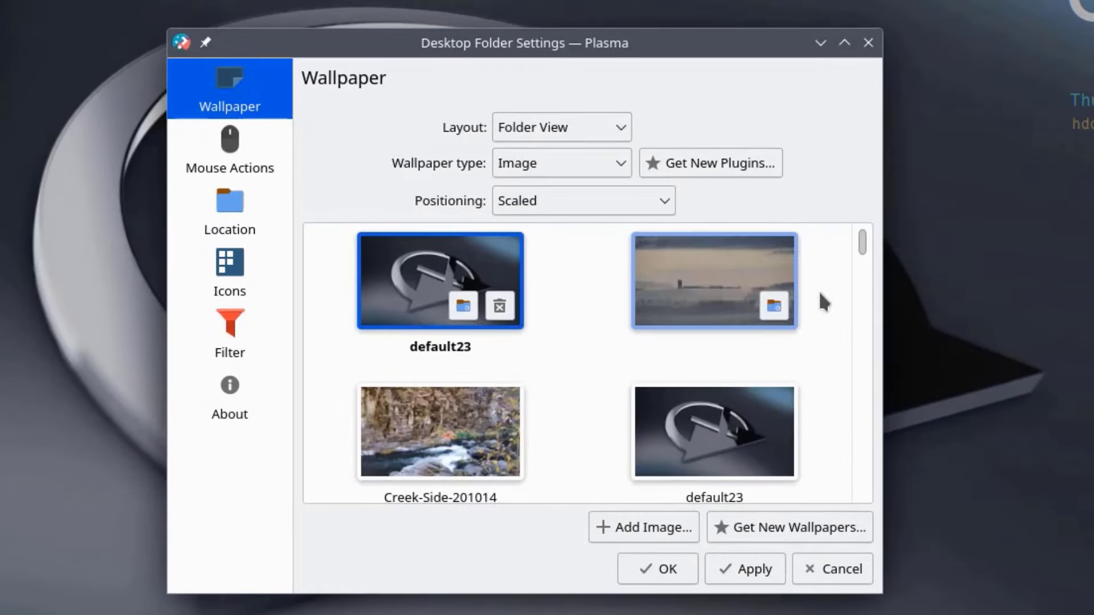
pyautogui.scroll(-2, 819, 288)
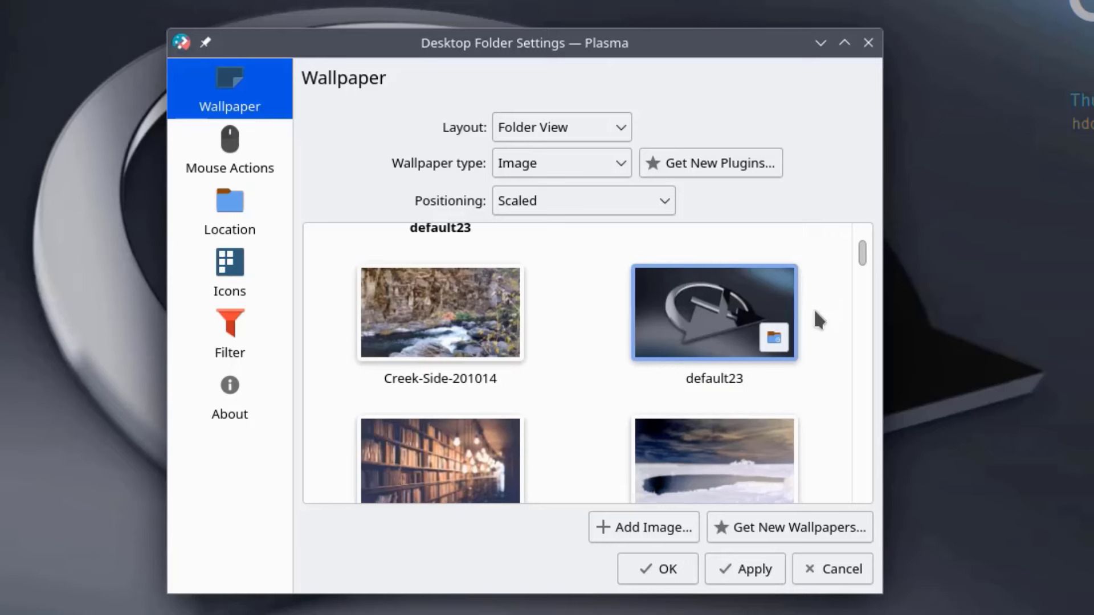
pyautogui.scroll(-3, 812, 322)
pyautogui.scroll(-4, 817, 339)
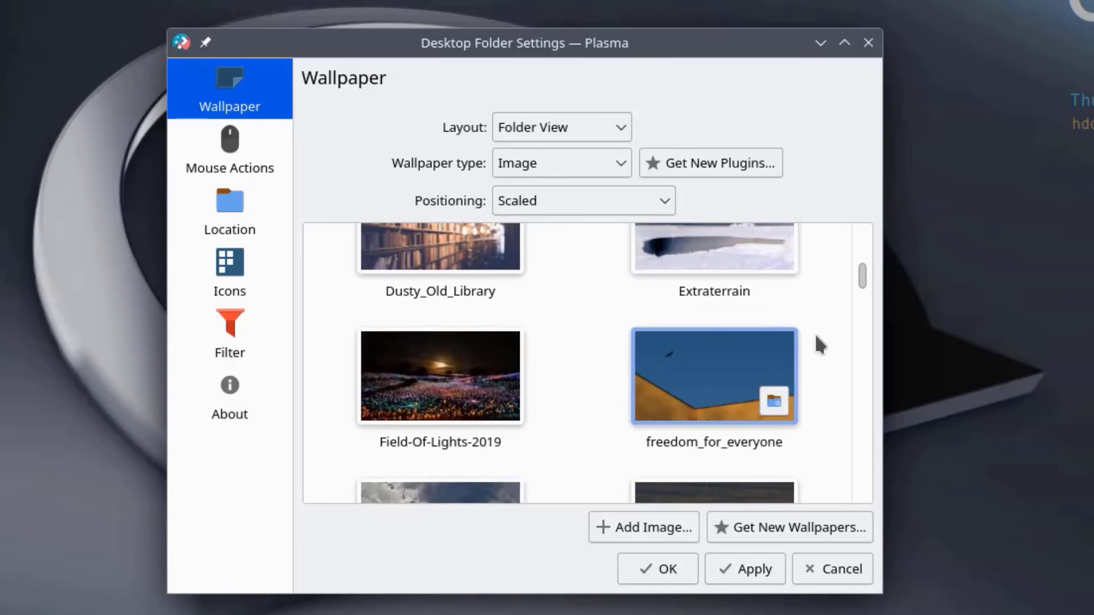
pyautogui.scroll(-3, 818, 339)
pyautogui.scroll(-4, 815, 333)
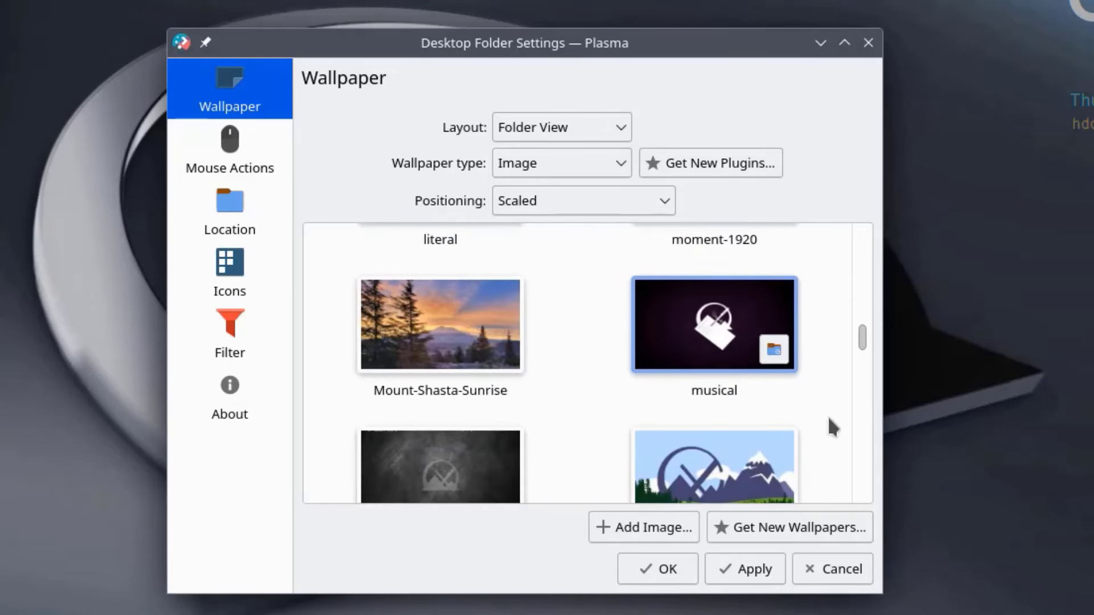
pyautogui.scroll(-4, 827, 414)
pyautogui.scroll(-6, 829, 419)
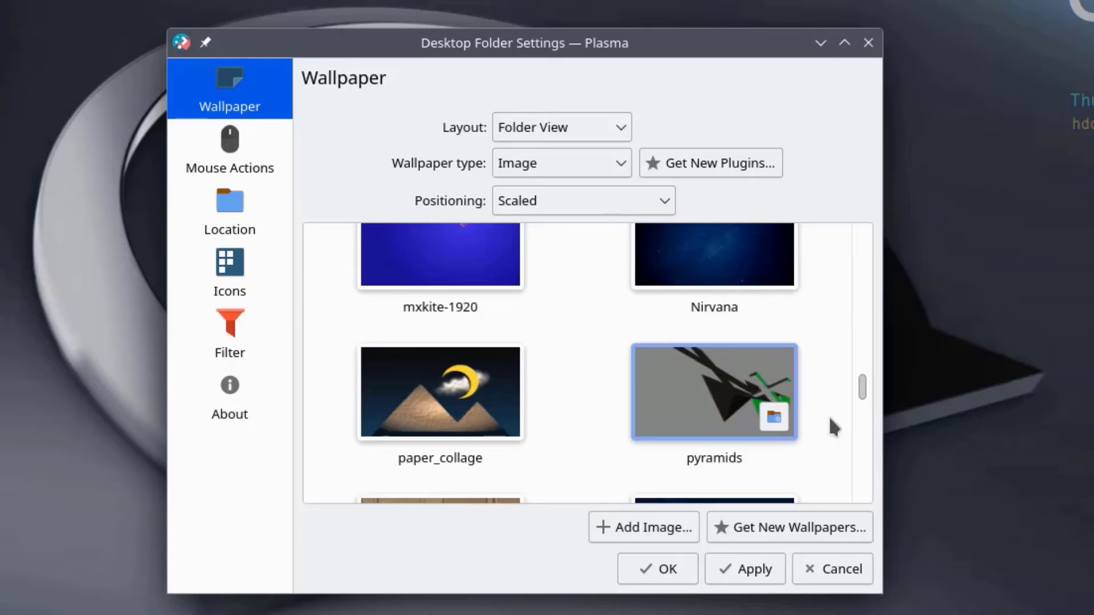
pyautogui.scroll(-4, 831, 415)
pyautogui.scroll(-9, 830, 417)
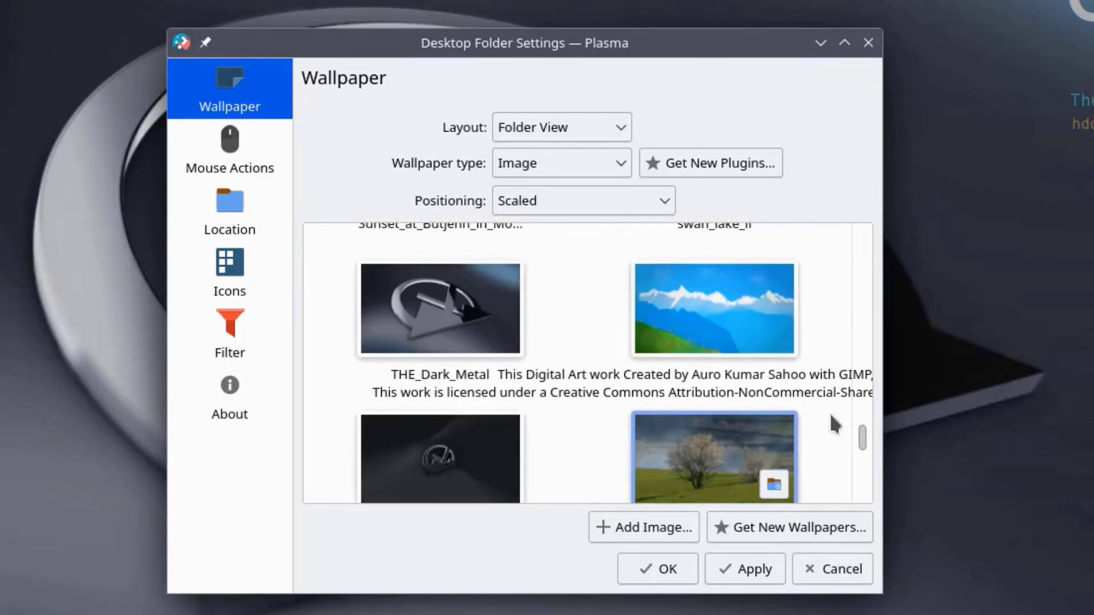
pyautogui.scroll(-5, 832, 420)
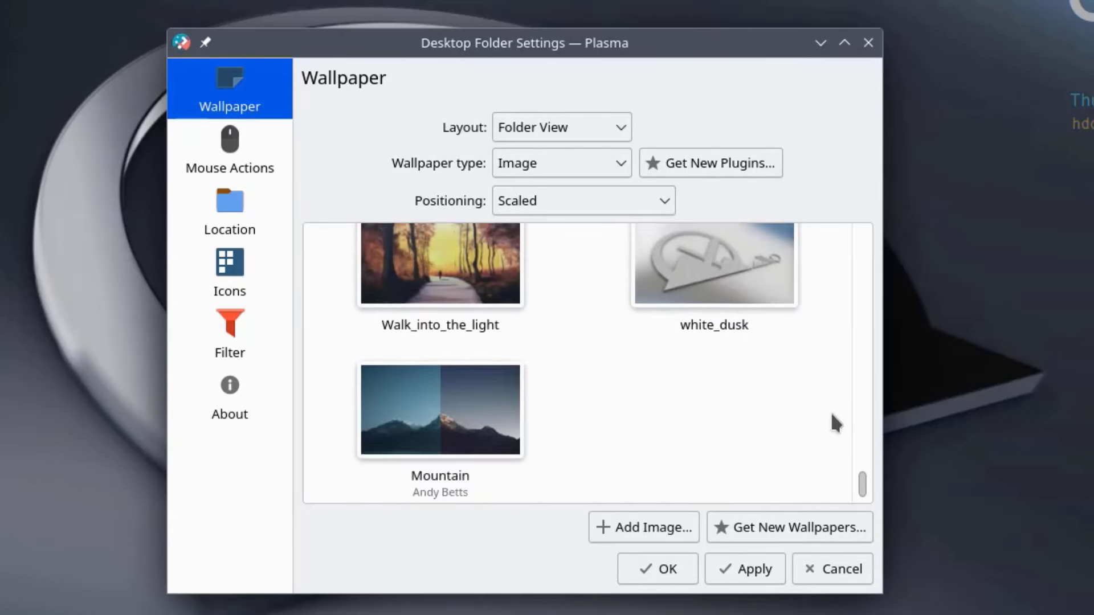
pyautogui.scroll(11, 832, 421)
# Choose Mount-Shasta-Sunrise as the wallpaper, then browse downloadable wallpapers by category
pyautogui.click(413, 368)
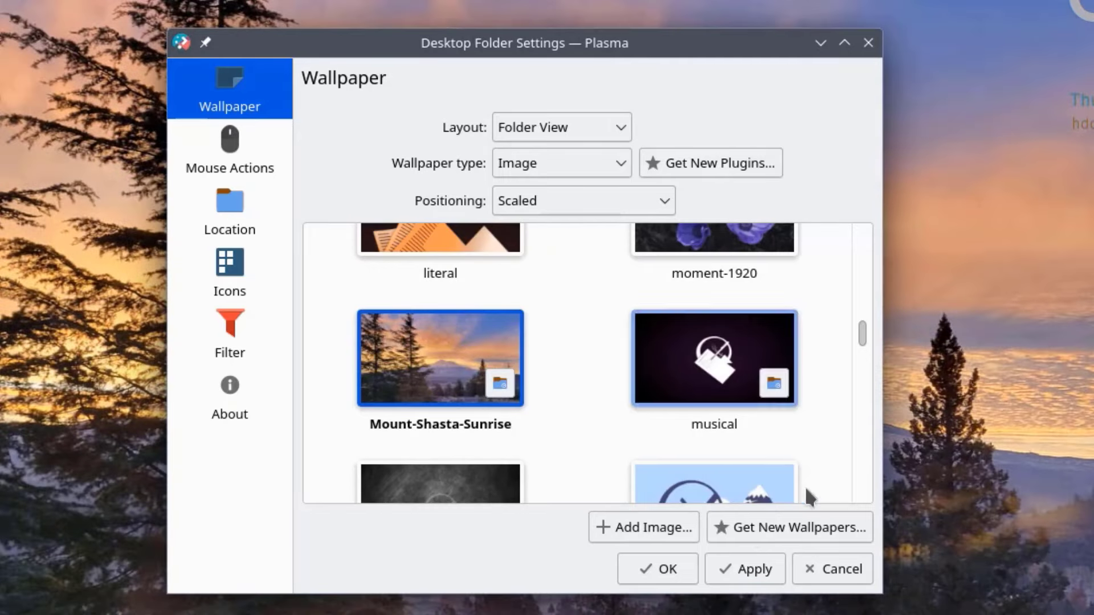
pyautogui.click(754, 535)
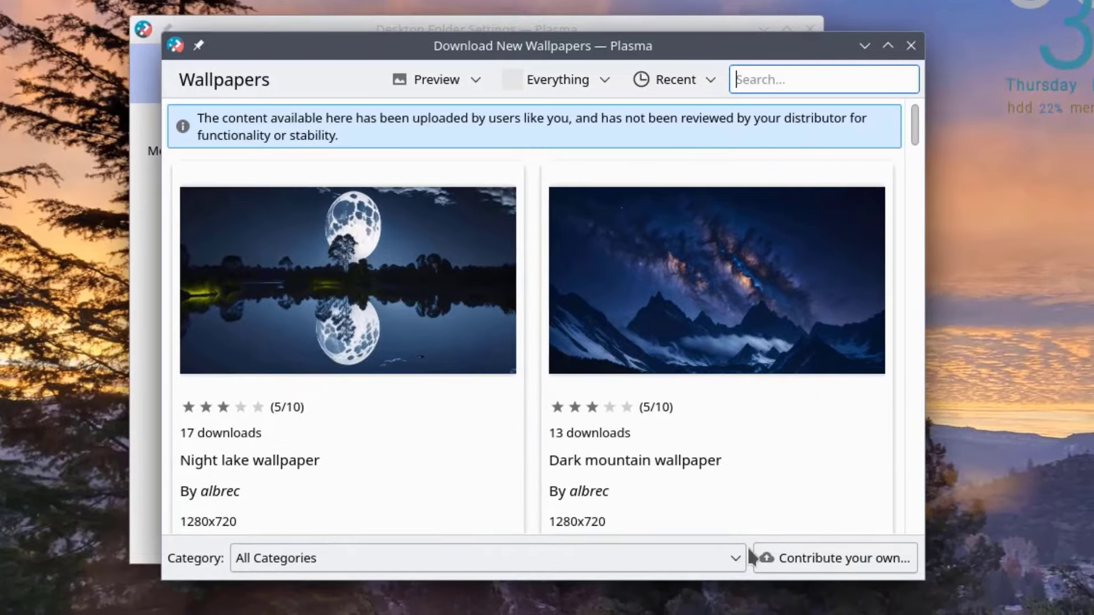
pyautogui.click(740, 559)
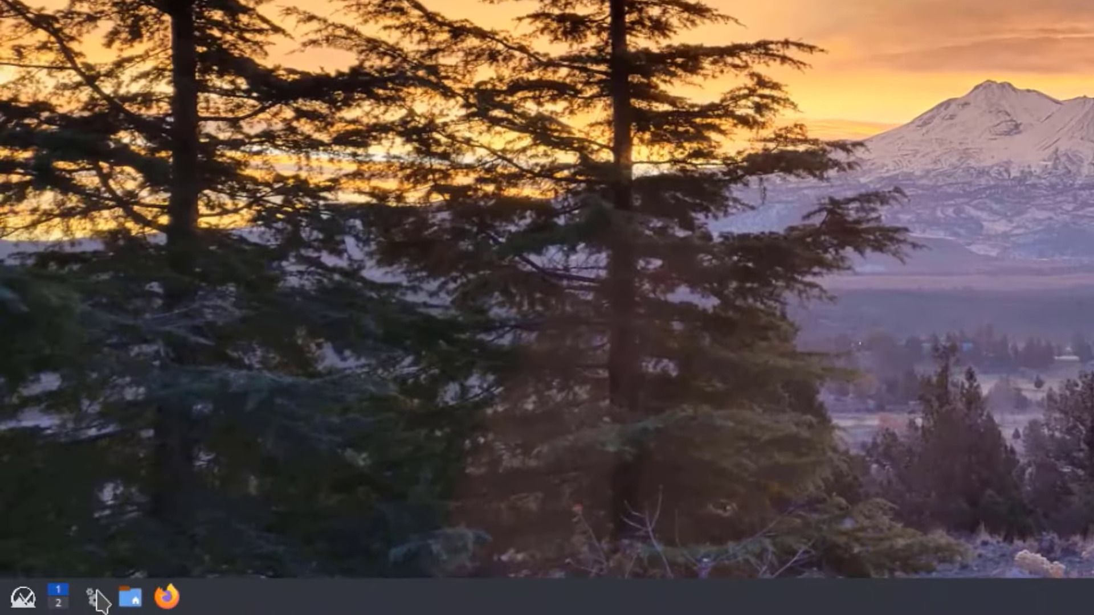
# Open System Settings on its Quick Settings page and scroll the sidebar
pyautogui.click(48, 608)
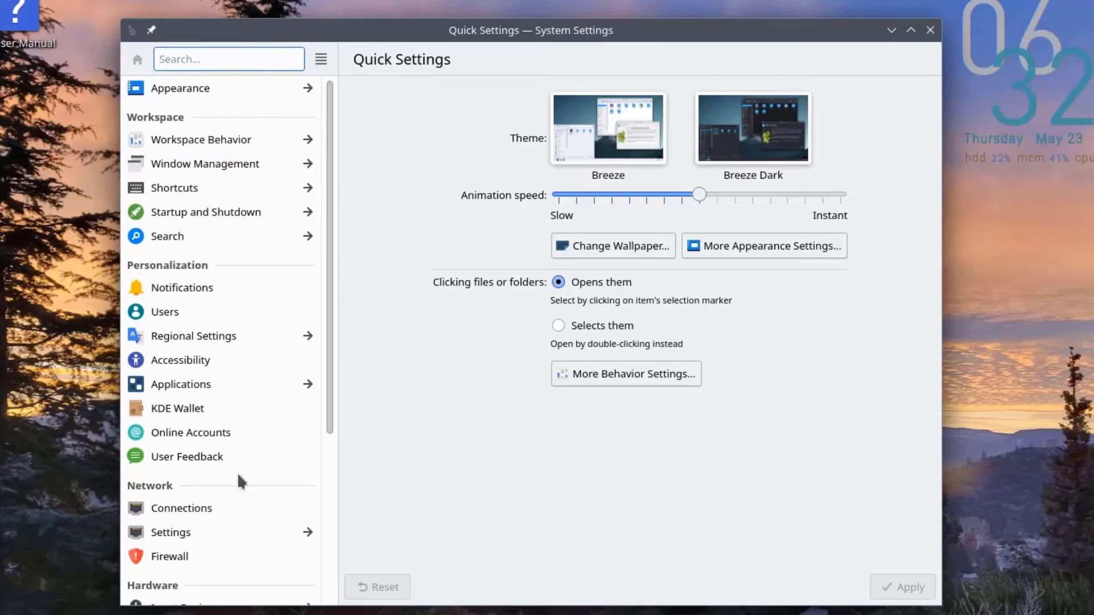
pyautogui.scroll(-5, 245, 478)
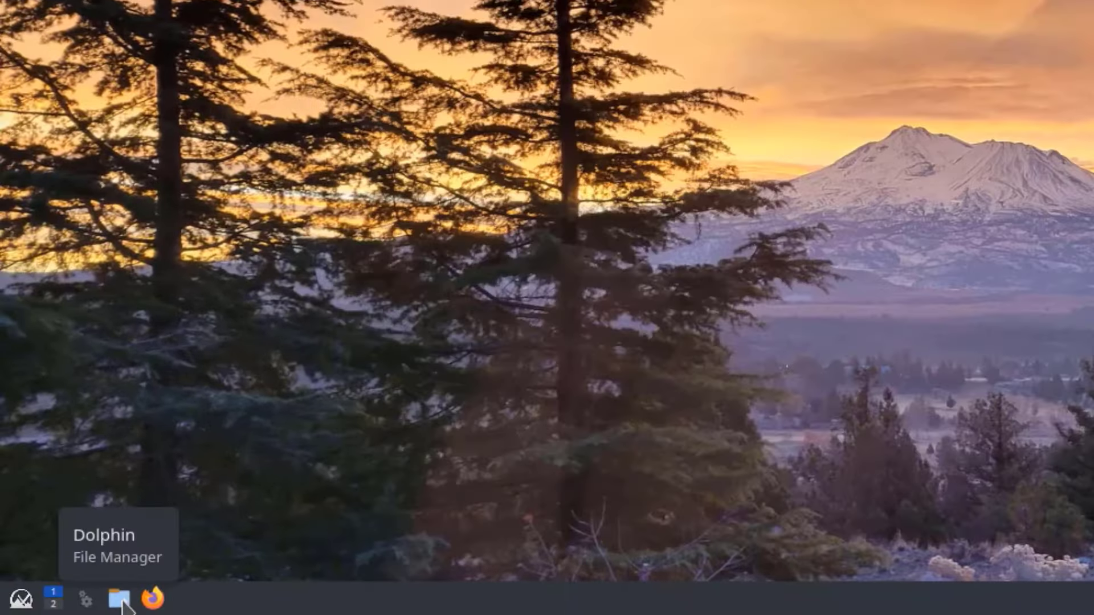
pyautogui.click(121, 601)
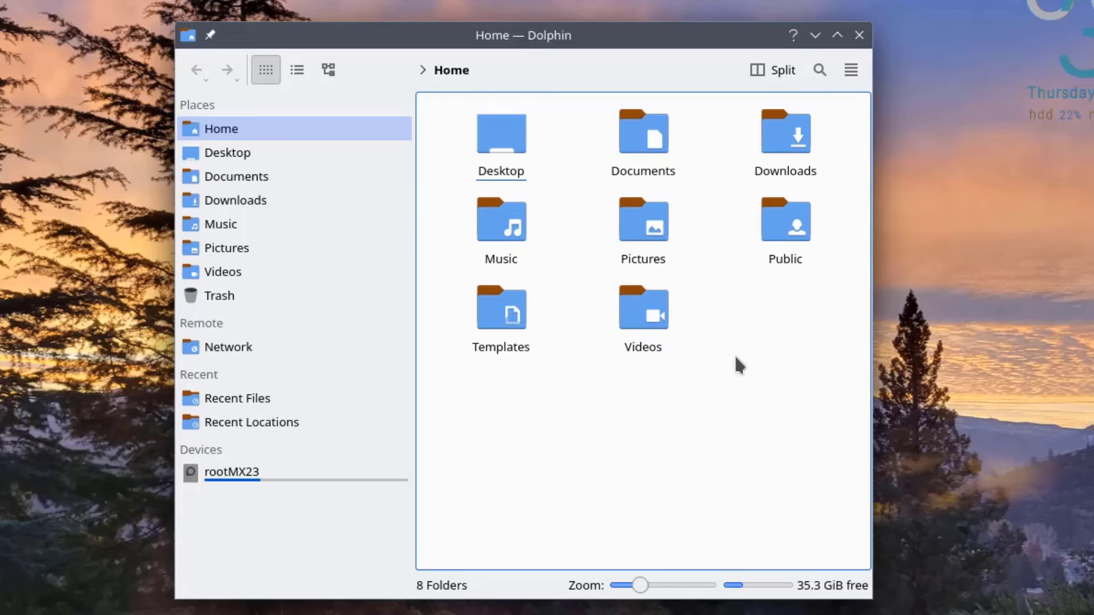
pyautogui.click(786, 73)
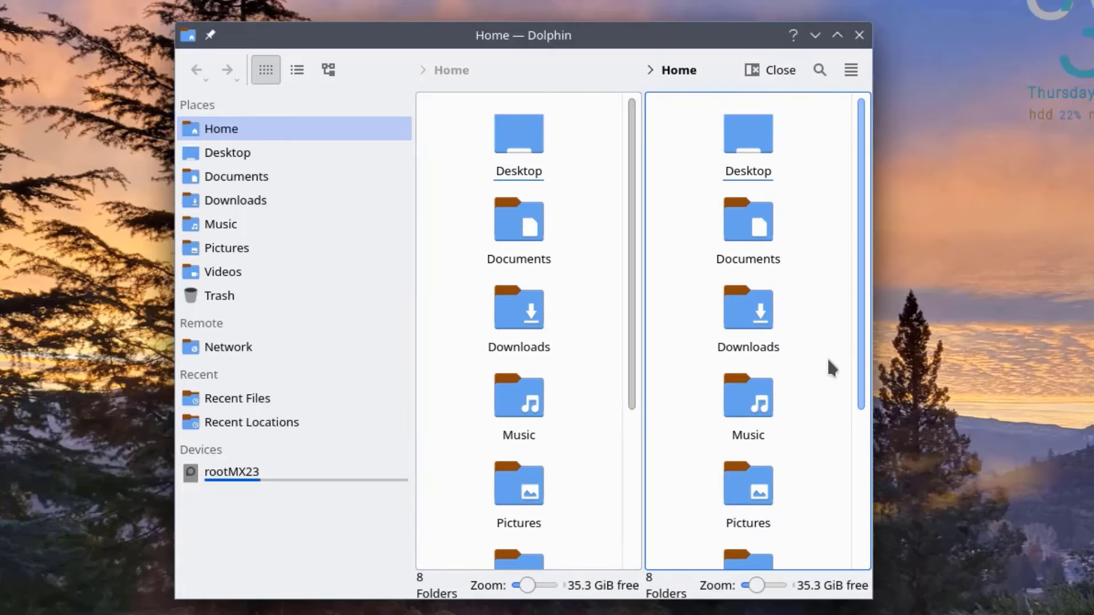
pyautogui.click(788, 70)
# Close the file manager and create a folder named New Folder on the desktop
pyautogui.hotkey('ctrl', 'q')
pyautogui.rightClick(581, 44)
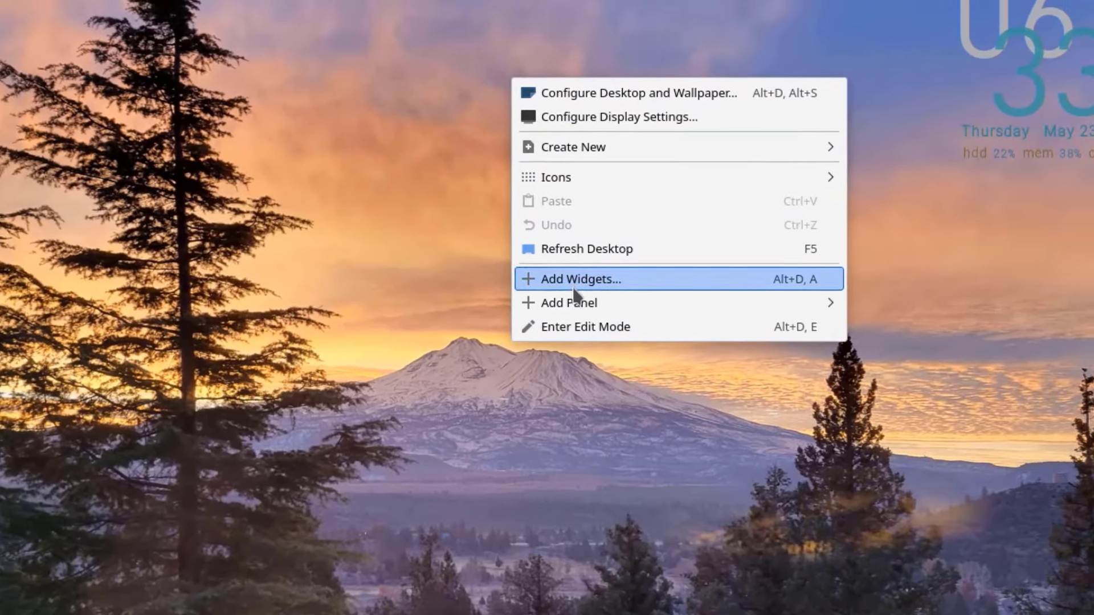
pyautogui.moveTo(712, 109)
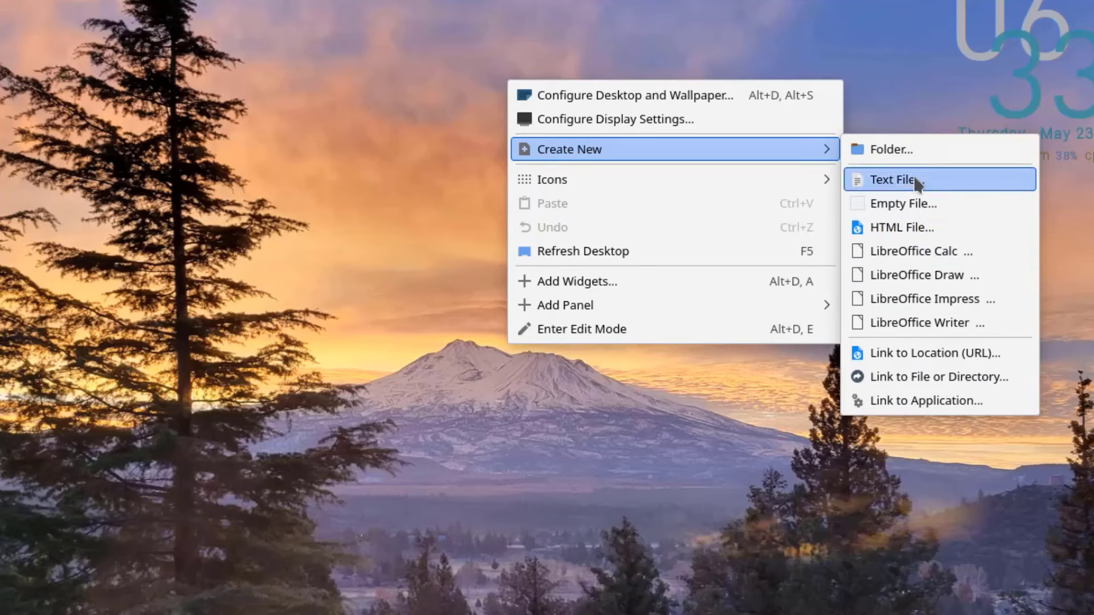
pyautogui.click(910, 151)
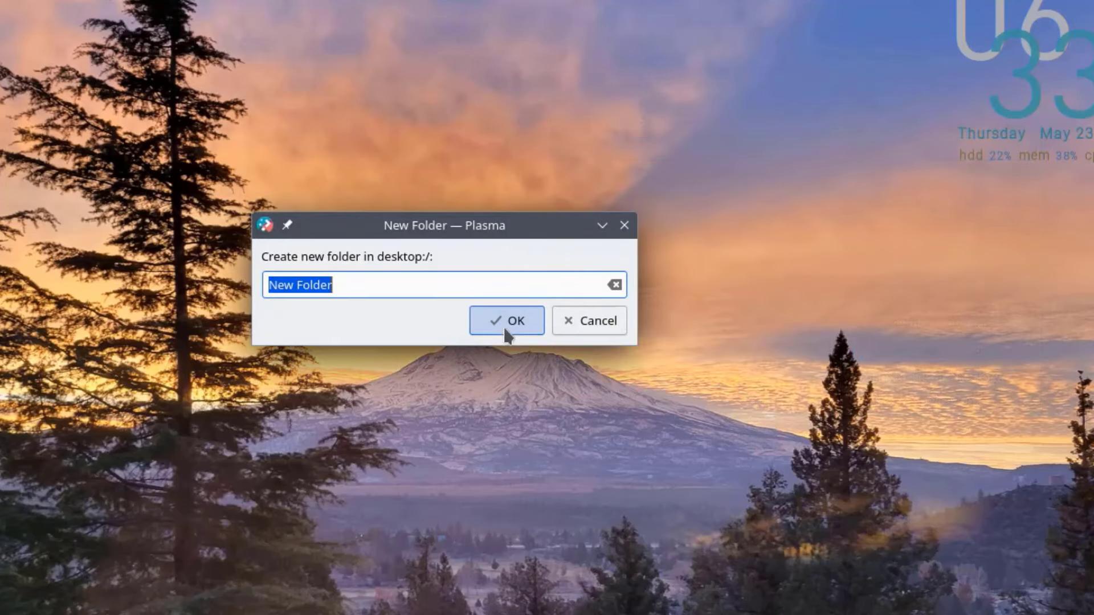
pyautogui.click(506, 329)
# Review New Folder's permissions and Advanced Permissions, cancelling without changes
pyautogui.rightClick(615, 91)
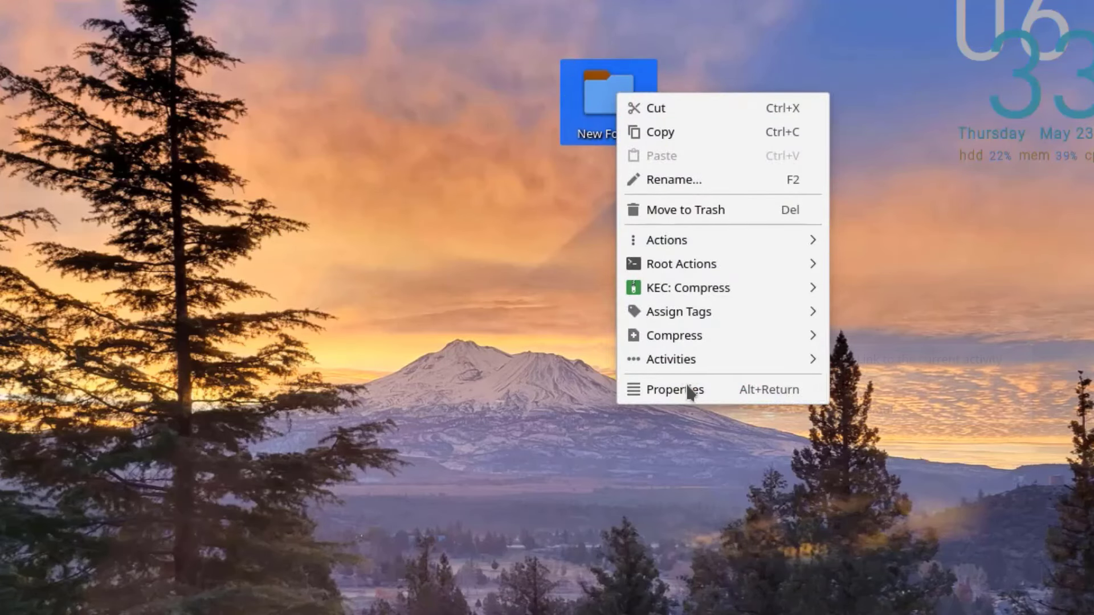
pyautogui.moveTo(693, 298)
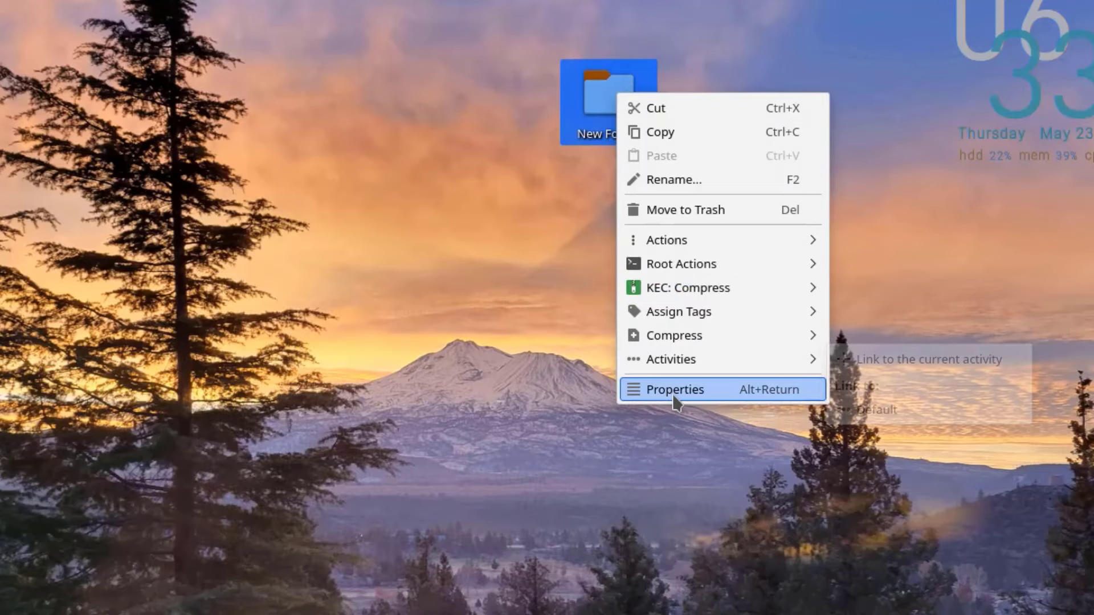
pyautogui.click(674, 393)
pyautogui.hotkey('ctrl', 'Tab')
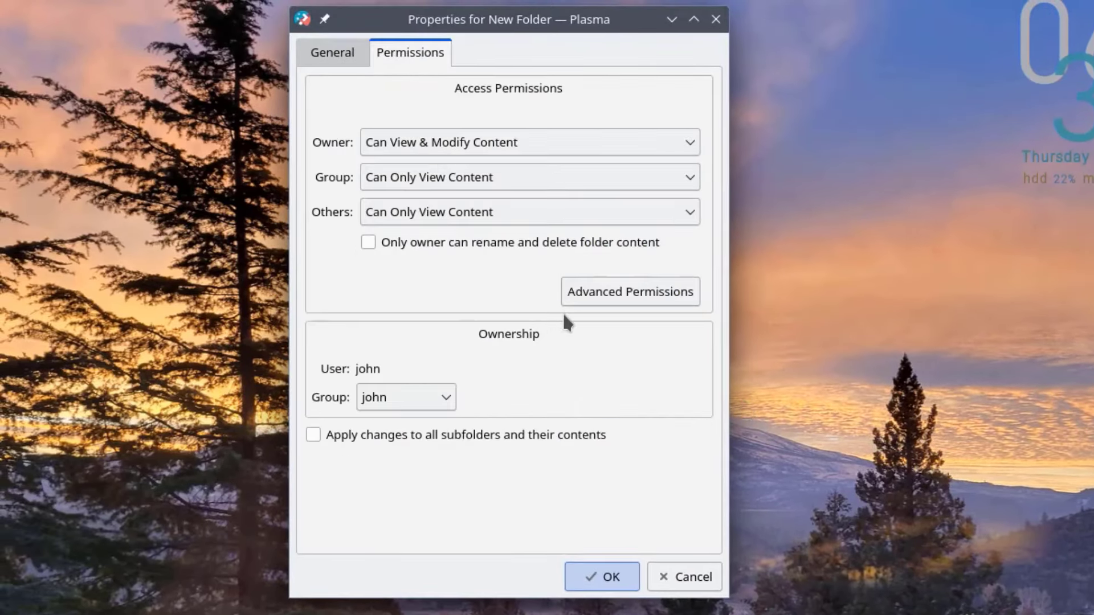
pyautogui.click(329, 54)
pyautogui.click(441, 54)
pyautogui.click(613, 302)
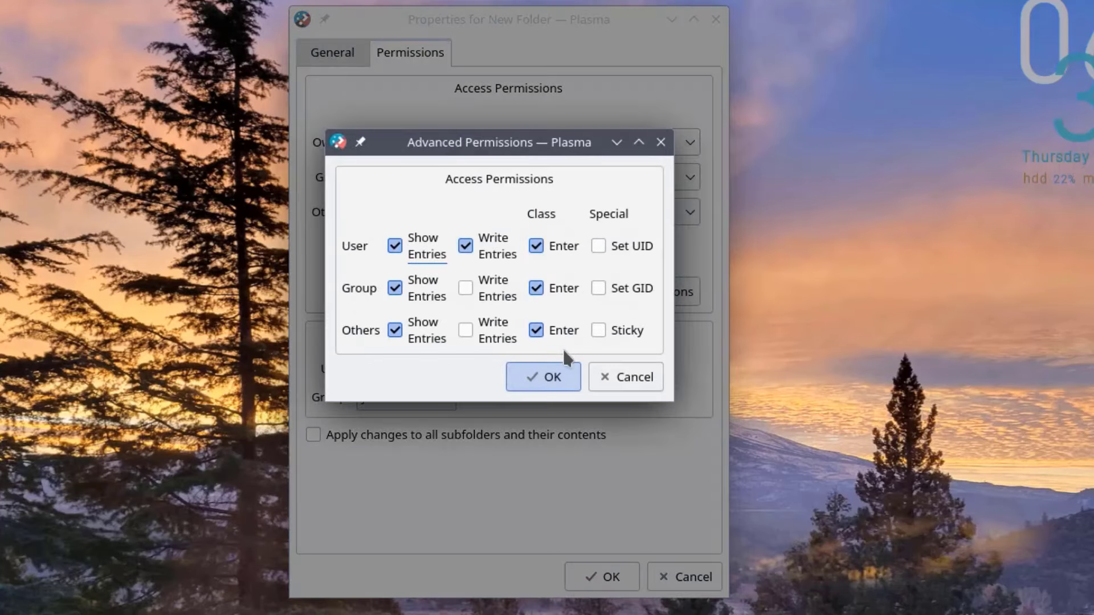
pyautogui.click(597, 375)
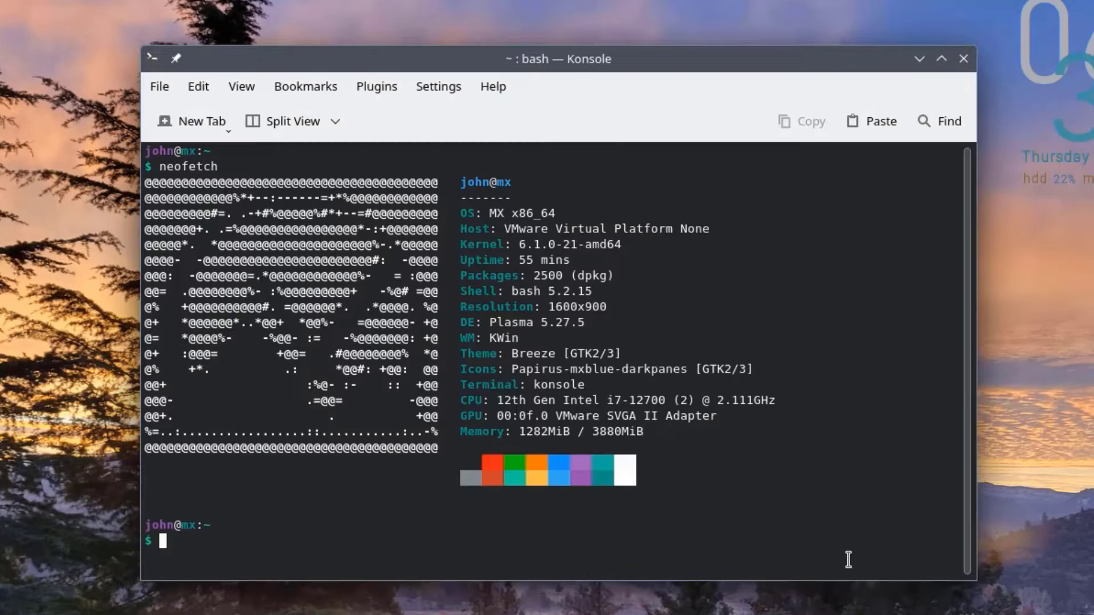